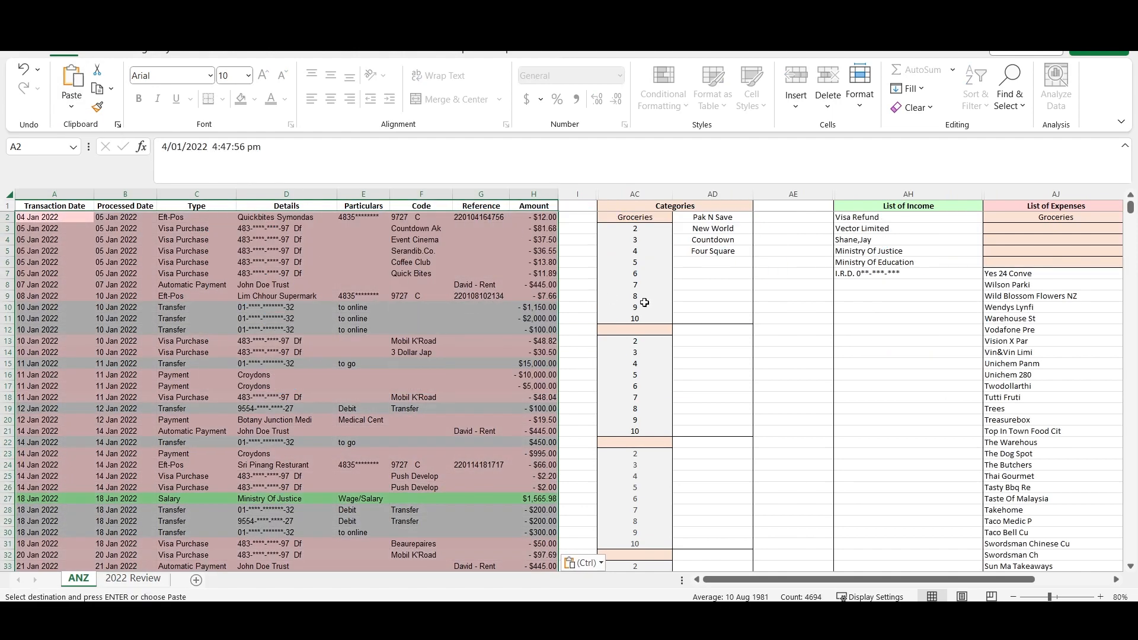
# - Switch to the 2022 Review sheet and examine the monthly and End of 2022 income and expense summaries
pyautogui.click(685, 304)
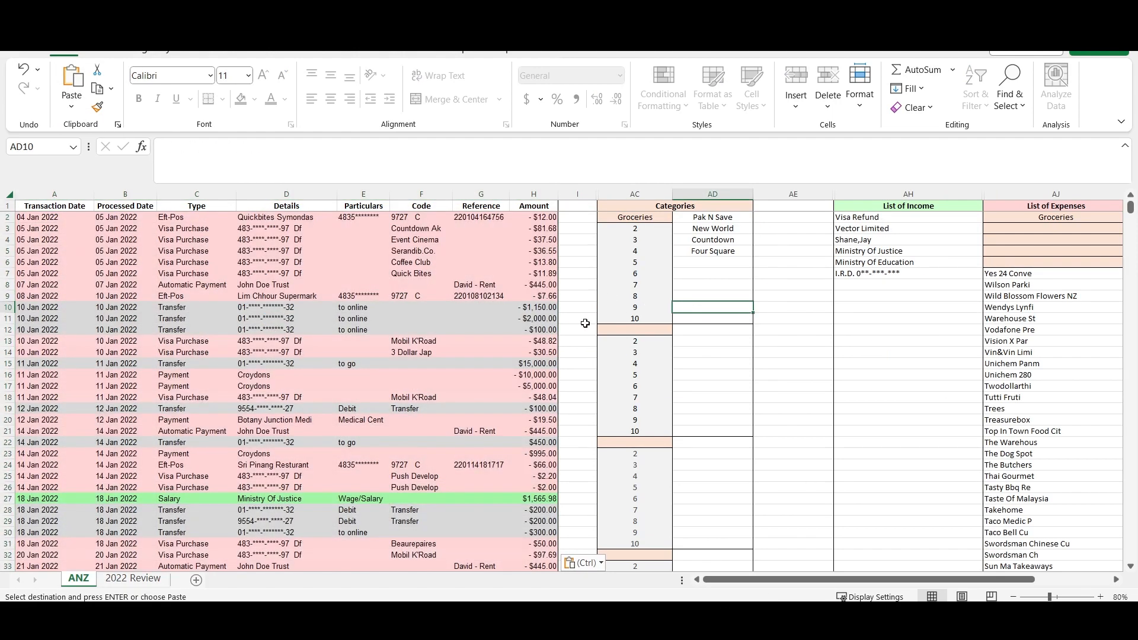
pyautogui.click(134, 578)
pyautogui.hscroll(-2, 237, 393)
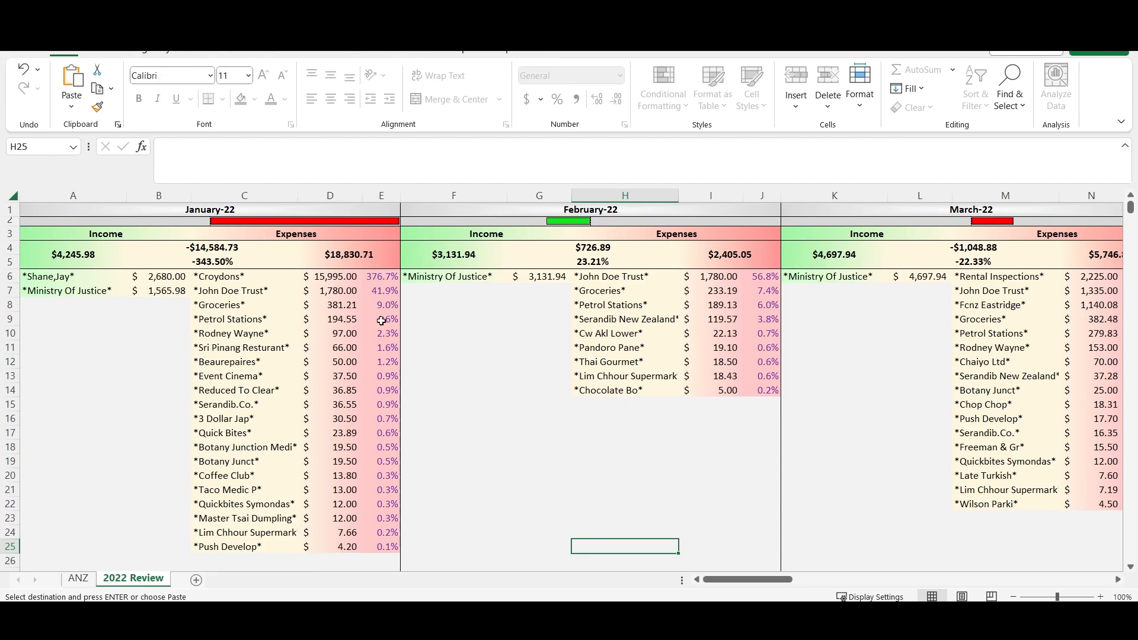
pyautogui.hscroll(15, 716, 555)
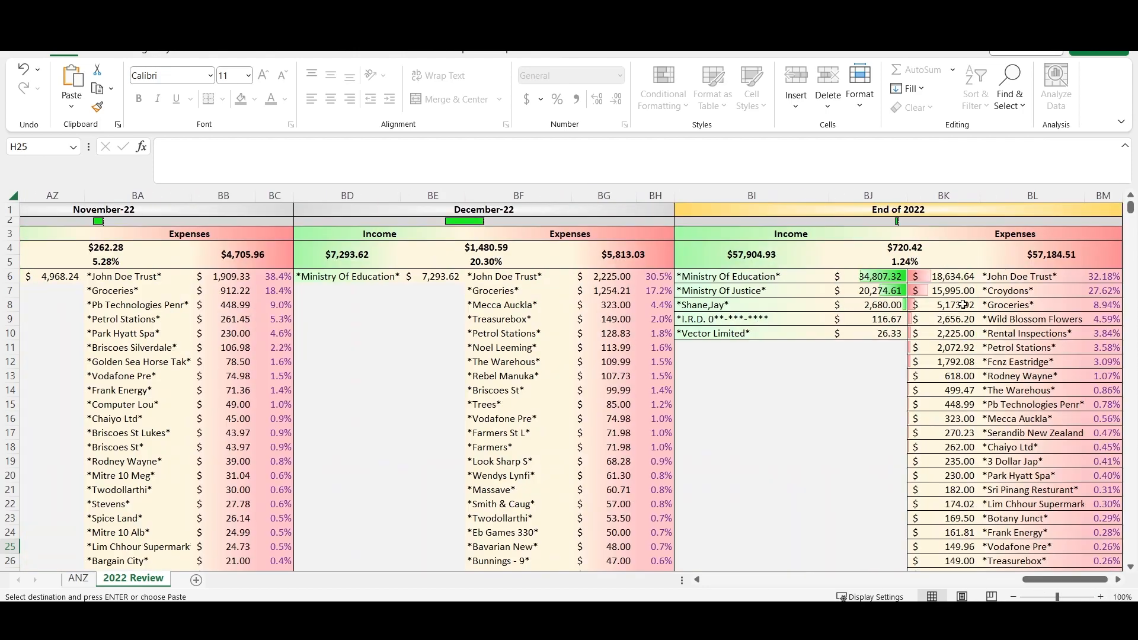
pyautogui.scroll(-2, 1008, 600)
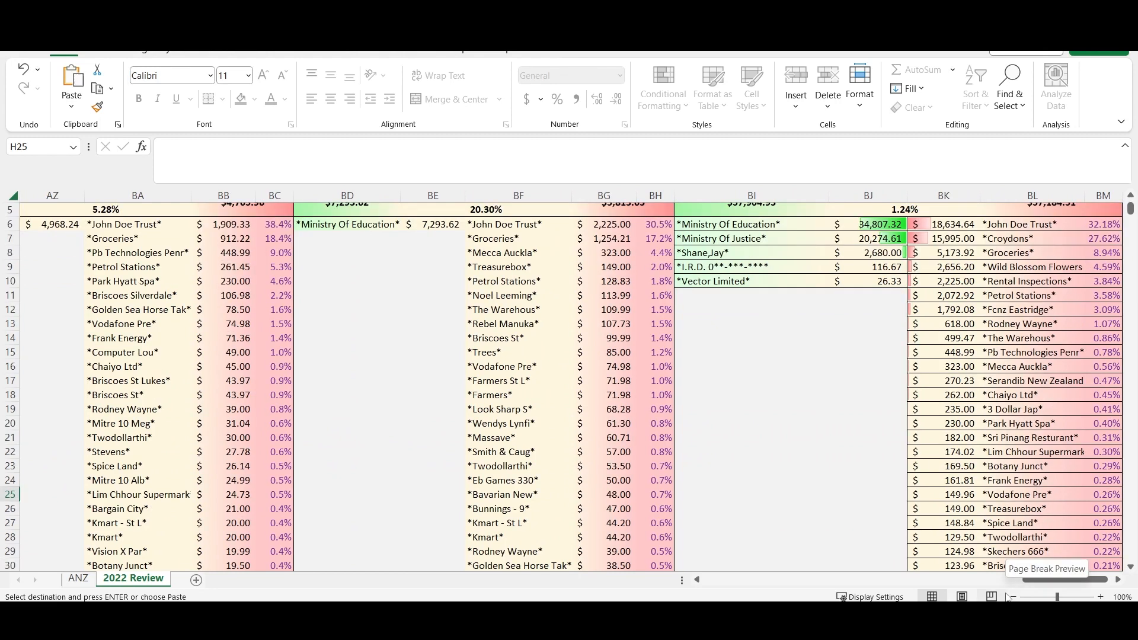
pyautogui.click(1009, 254)
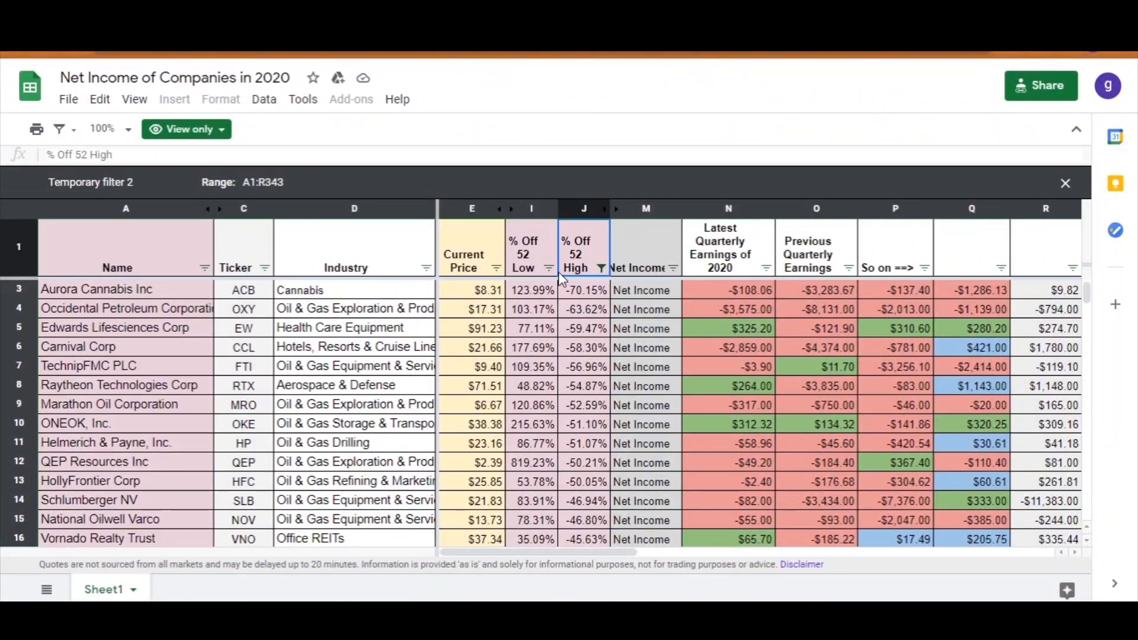
# - In the Google Sheets file Net Income of Companies in 2020, search the Name column's filter values for "tesla" and "apple"
pyautogui.click(549, 268)
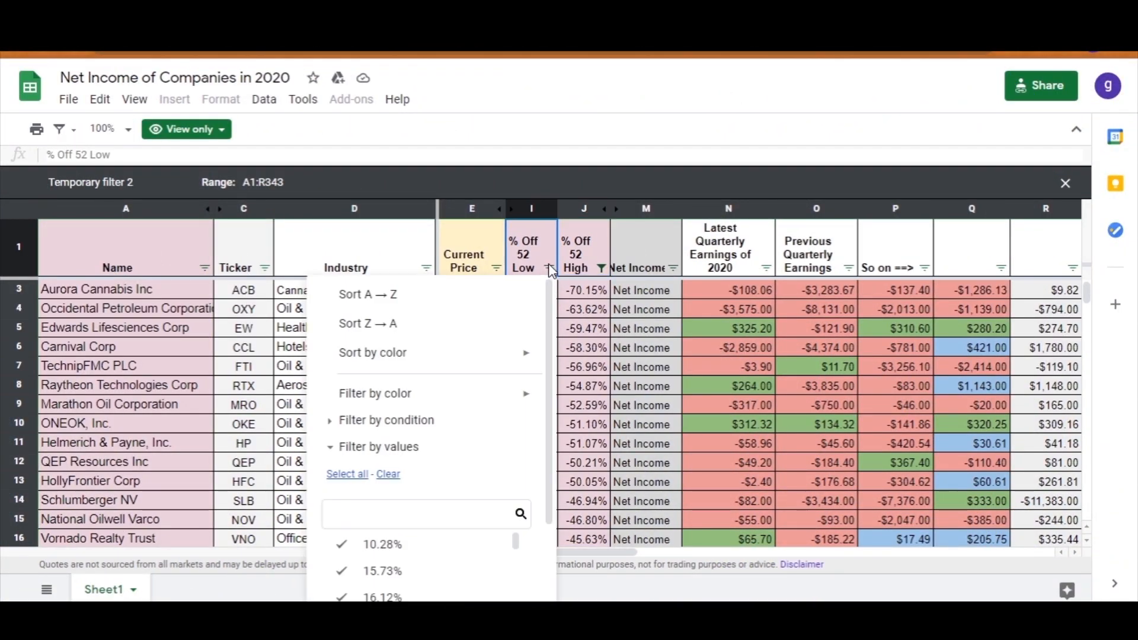
pyautogui.click(205, 268)
pyautogui.click(276, 511)
pyautogui.write('tesla')
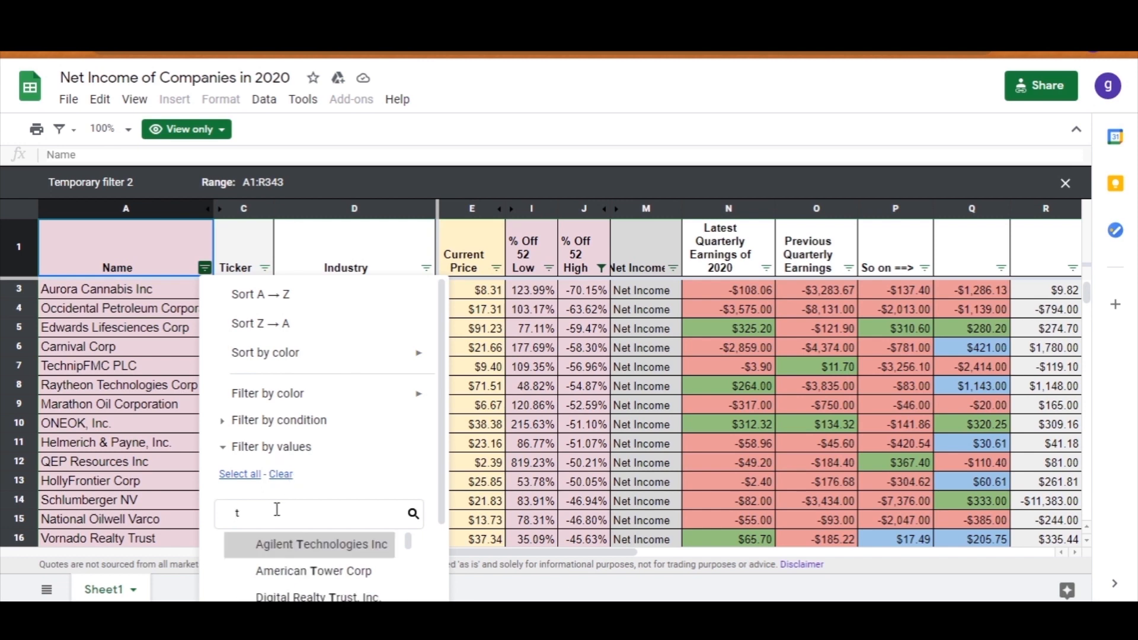
pyautogui.scroll(-2, 439, 449)
pyautogui.press('BackSpace')
pyautogui.press('BackSpace')
pyautogui.press('BackSpace')
pyautogui.press('BackSpace')
pyautogui.press('BackSpace')
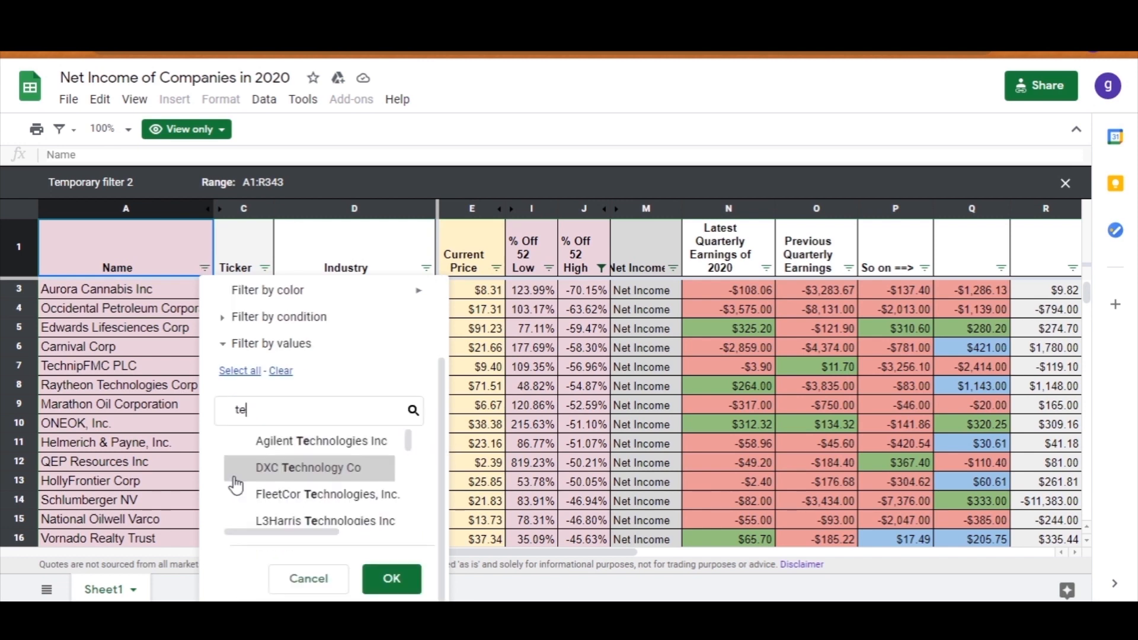
pyautogui.write('apple')
pyautogui.click(388, 578)
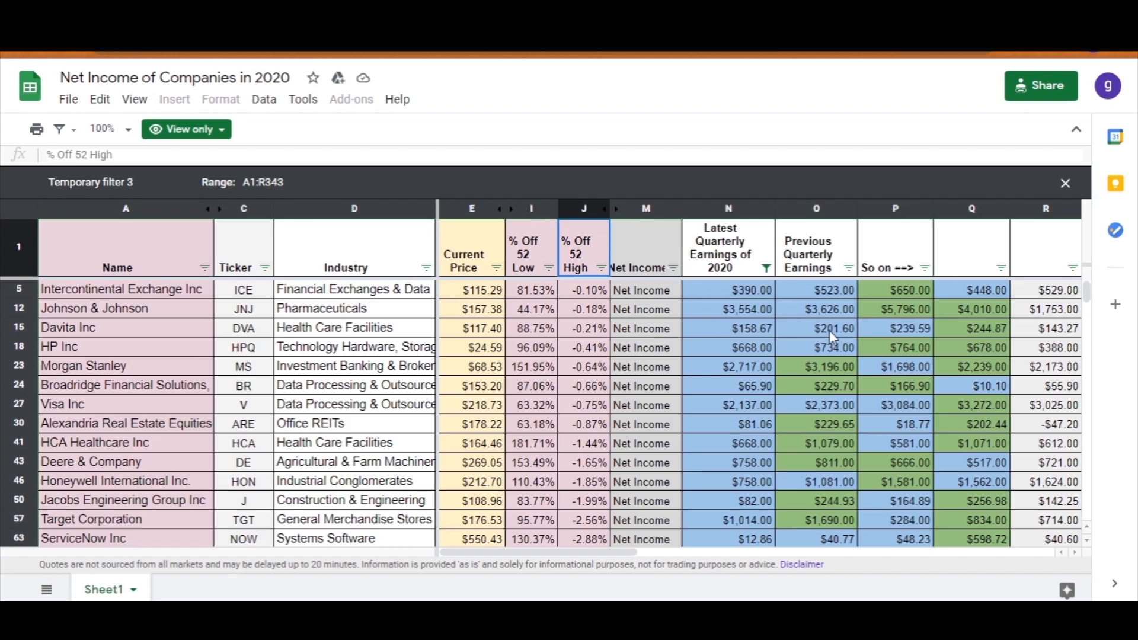
# - Filter the Latest Quarterly Earnings of 2020 and Previous Quarterly Earnings columns by green fill color
pyautogui.click(766, 268)
pyautogui.moveTo(735, 395)
pyautogui.moveTo(824, 430)
pyautogui.click(948, 432)
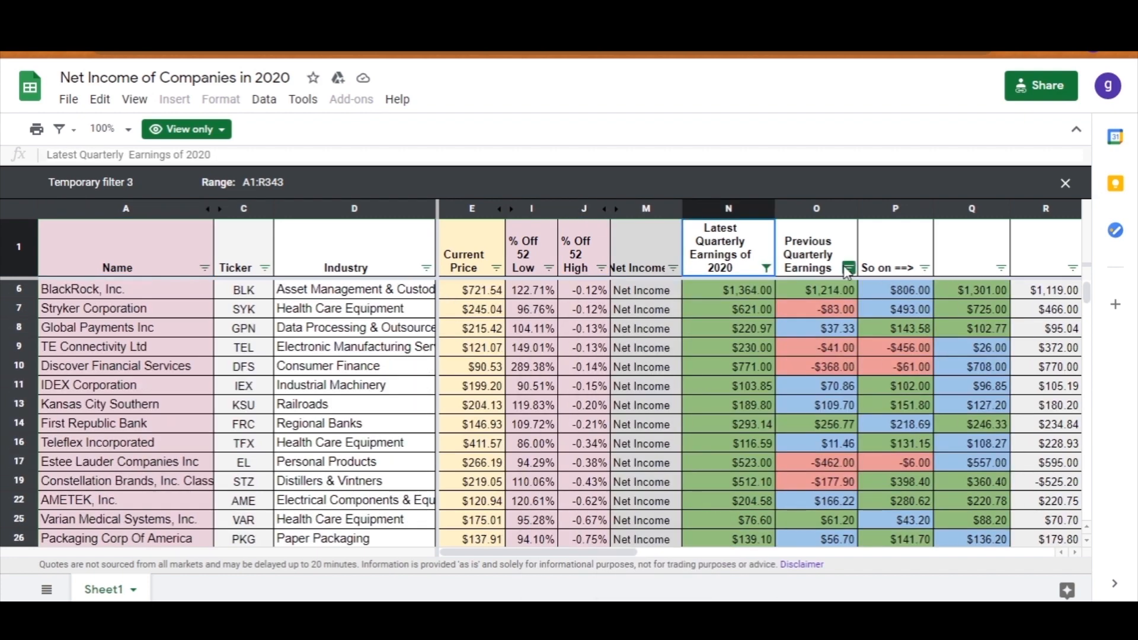
pyautogui.click(849, 267)
pyautogui.moveTo(735, 394)
pyautogui.moveTo(948, 427)
pyautogui.click(1007, 436)
# - Filter the "So on ==>" column and the unnamed column Q by green fill color
pyautogui.click(924, 267)
pyautogui.moveTo(884, 398)
pyautogui.moveTo(948, 427)
pyautogui.click(898, 437)
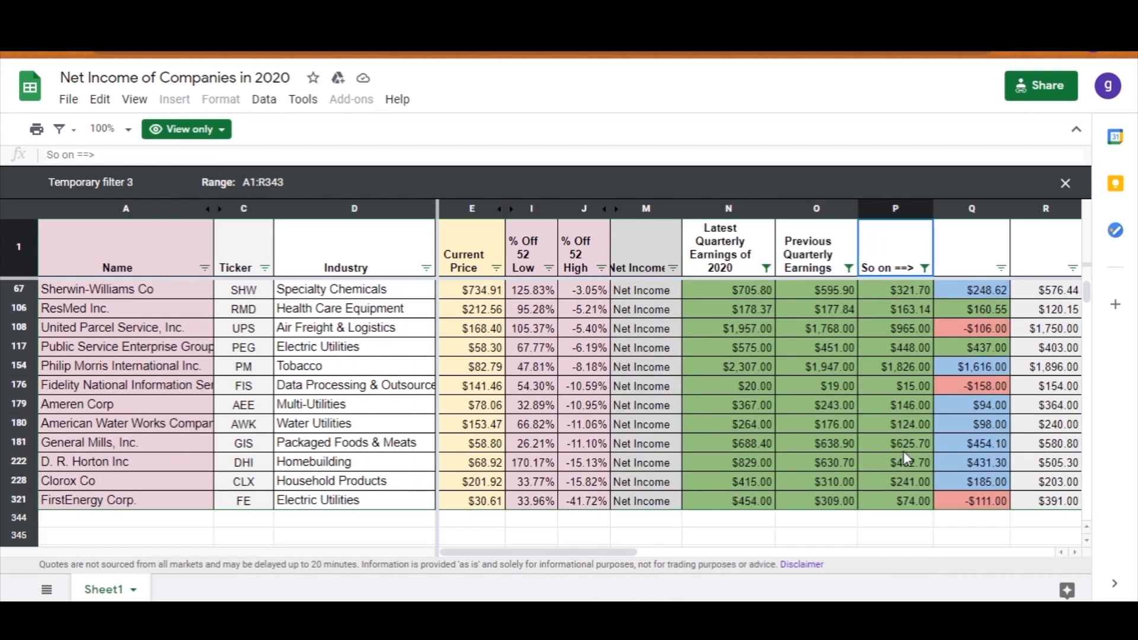
pyautogui.click(1001, 268)
pyautogui.moveTo(924, 394)
pyautogui.moveTo(1043, 424)
pyautogui.click(966, 485)
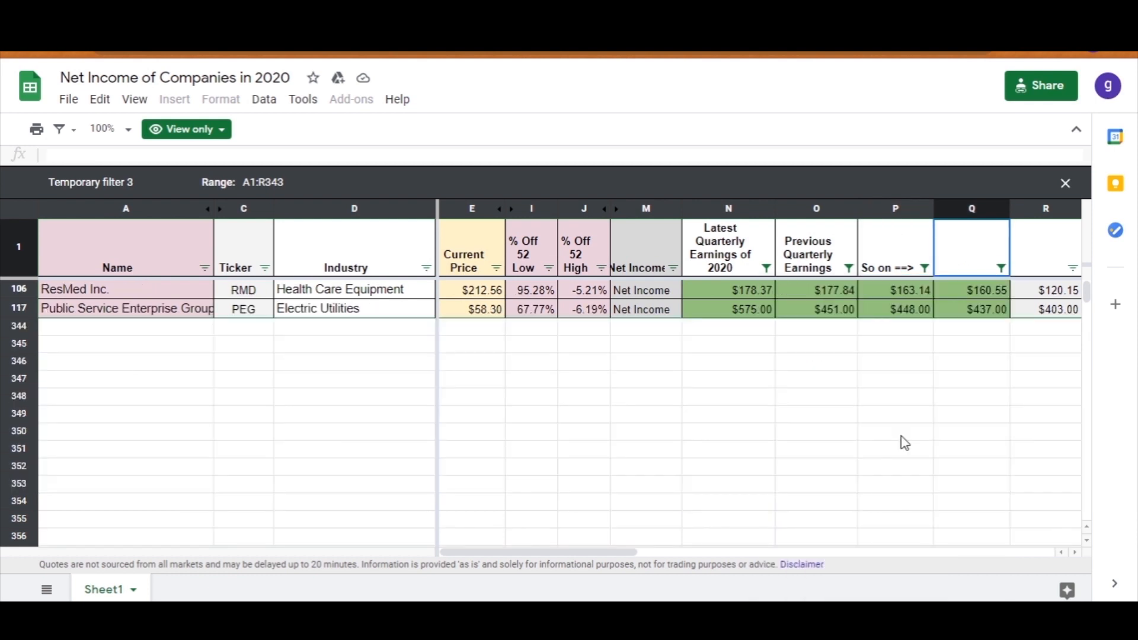
# - Change the Latest Quarterly Earnings of 2020 column's filter to red fill color
pyautogui.click(766, 268)
pyautogui.moveTo(735, 395)
pyautogui.moveTo(824, 428)
pyautogui.click(957, 442)
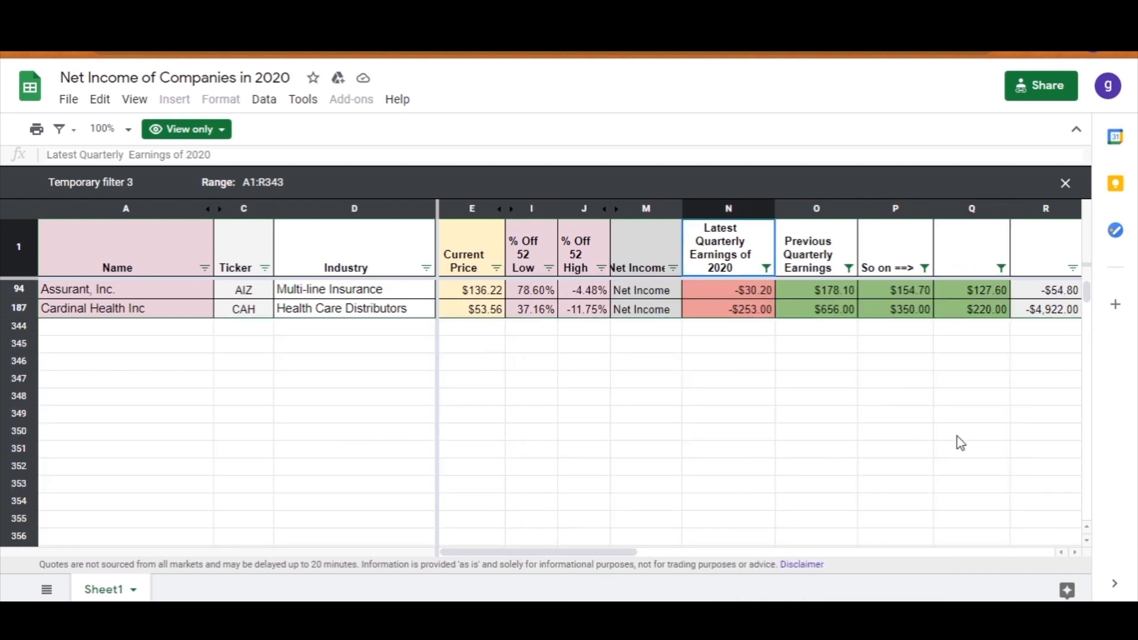
# - Change the fill color filters on the Previous Quarterly Earnings column, the "So on ==>" column and column Q
pyautogui.click(849, 268)
pyautogui.click(1034, 444)
pyautogui.click(925, 268)
pyautogui.click(898, 444)
pyautogui.click(1001, 267)
pyautogui.moveTo(925, 394)
pyautogui.moveTo(1044, 425)
pyautogui.click(951, 488)
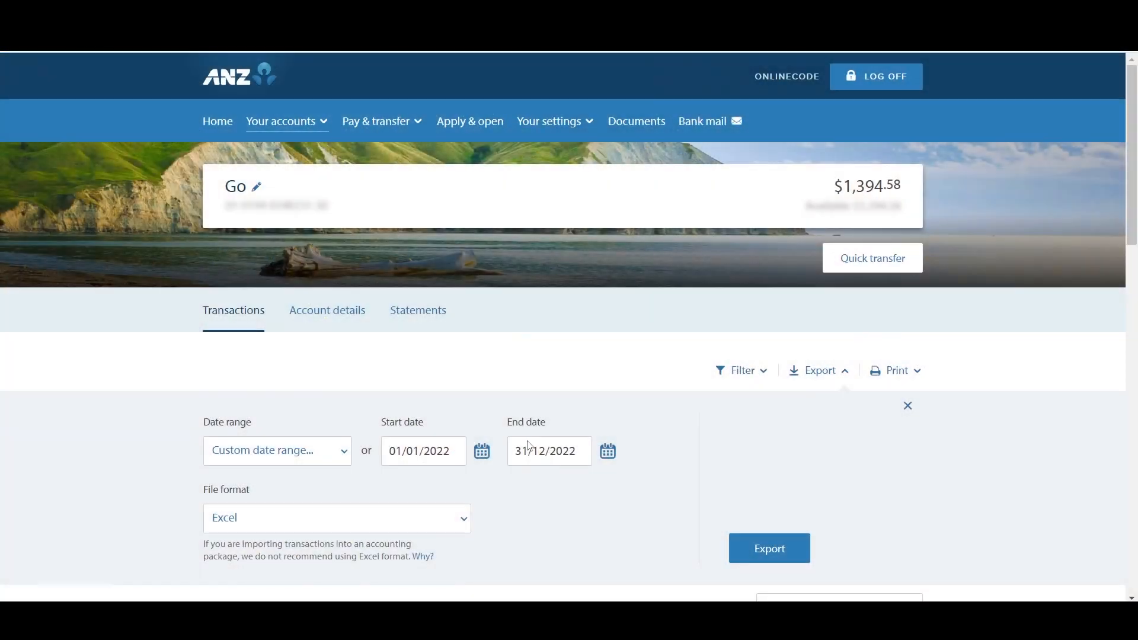
# - Export the ANZ account's transactions for 01/01/2022 to 31/12/2022 as Excel and select all the data in the exported workbook
pyautogui.click(769, 549)
pyautogui.click(158, 584)
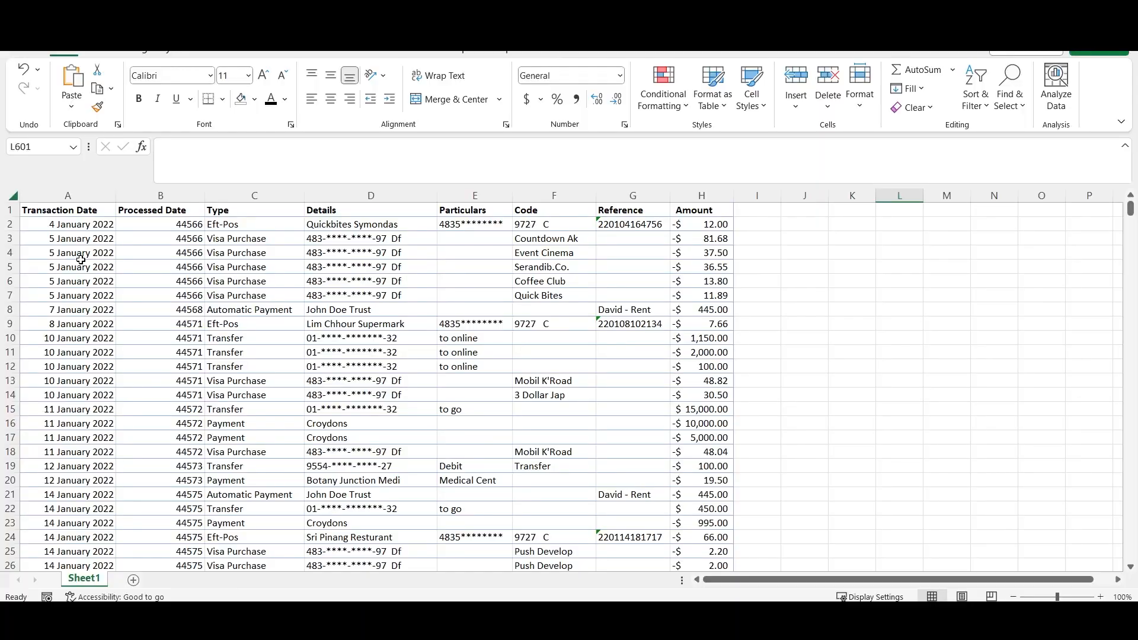
pyautogui.click(69, 226)
pyautogui.hotkey('ctrl', 'shift', 'Right')
pyautogui.hotkey('ctrl', 'shift', 'Down')
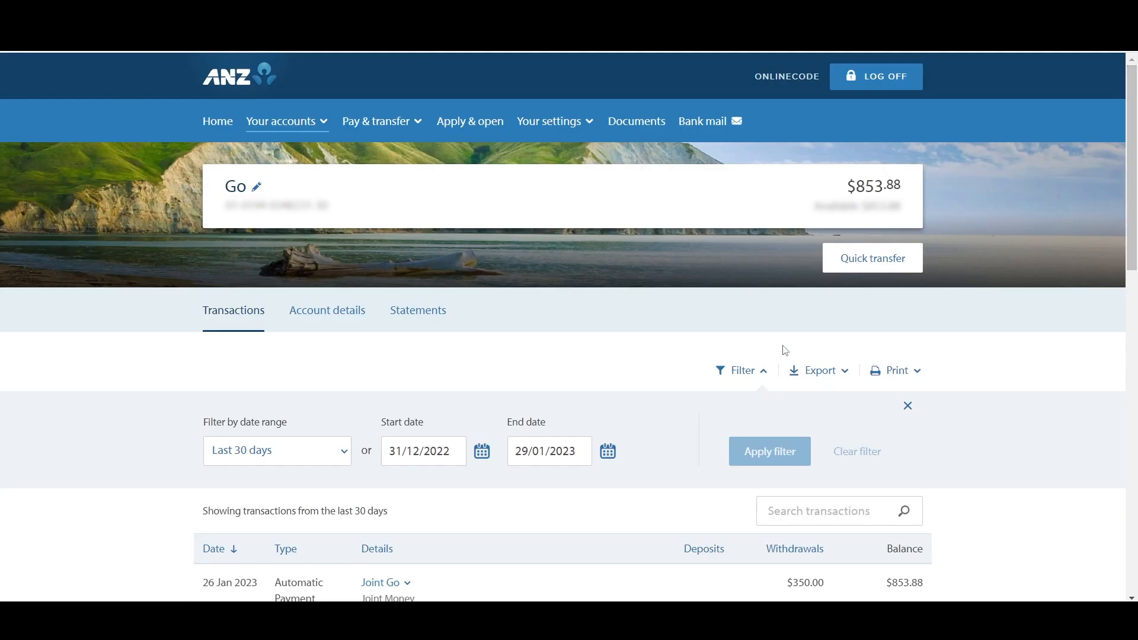
# - Open the ANZ transaction export options and set the start date to 01/01/2022
pyautogui.click(821, 374)
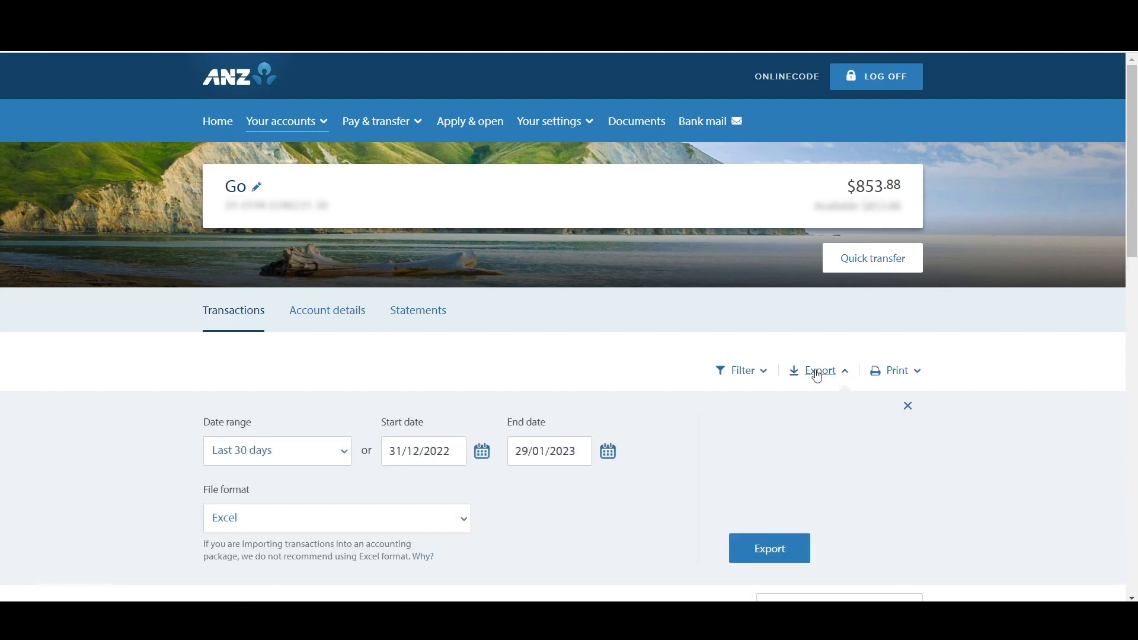
pyautogui.click(405, 448)
pyautogui.press('BackSpace')
pyautogui.press('BackSpace')
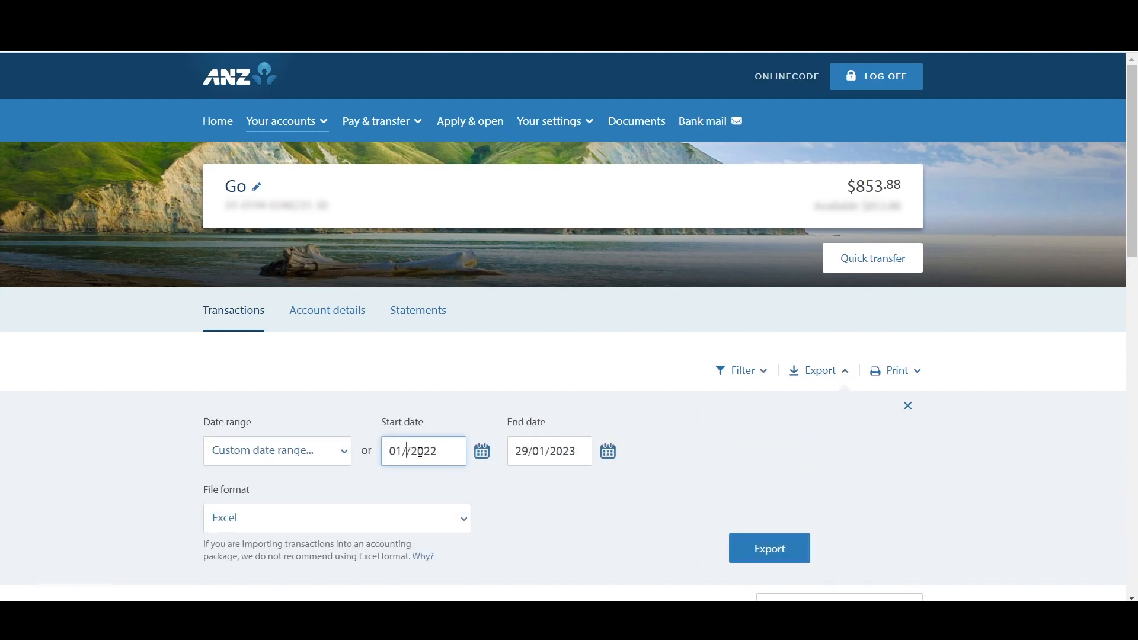
# - Set the end date of the ANZ transaction export to 31/12/2022 with the calendar
pyautogui.click(608, 451)
pyautogui.click(643, 231)
pyautogui.click(641, 307)
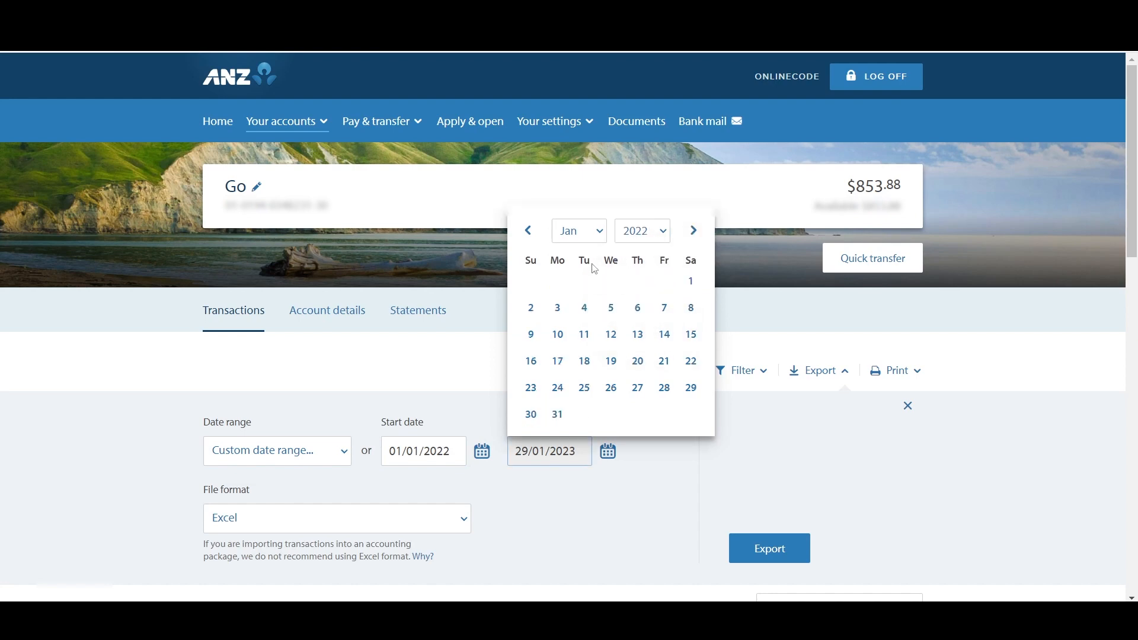
pyautogui.click(580, 230)
pyautogui.click(584, 419)
pyautogui.click(690, 414)
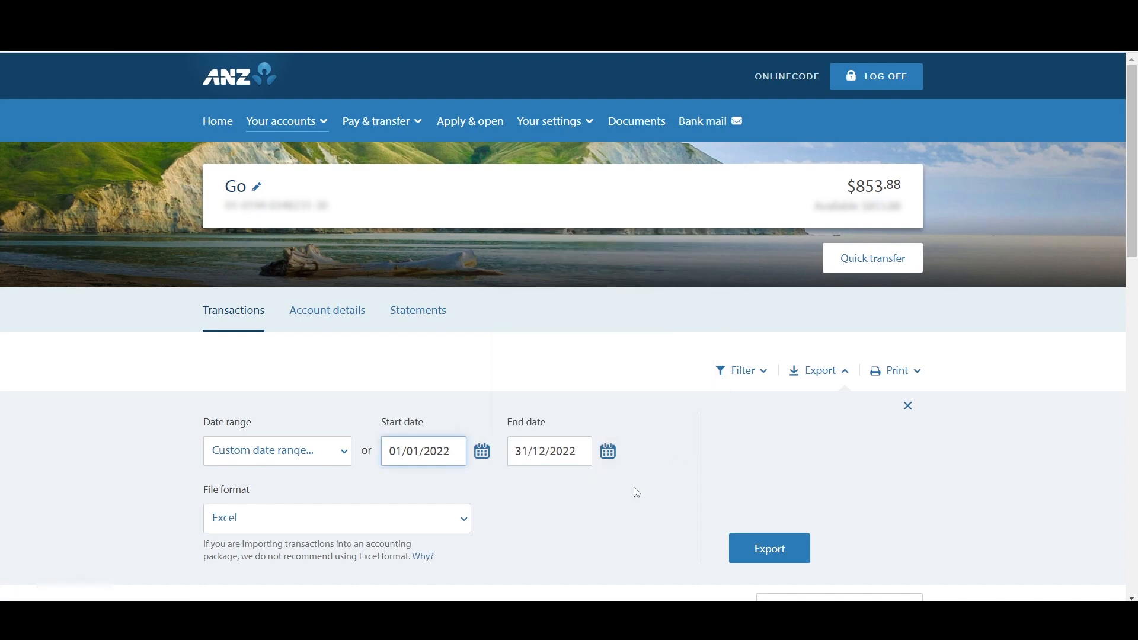
# - Choose Excel as the file format and export the ANZ transactions
pyautogui.click(426, 524)
pyautogui.click(271, 408)
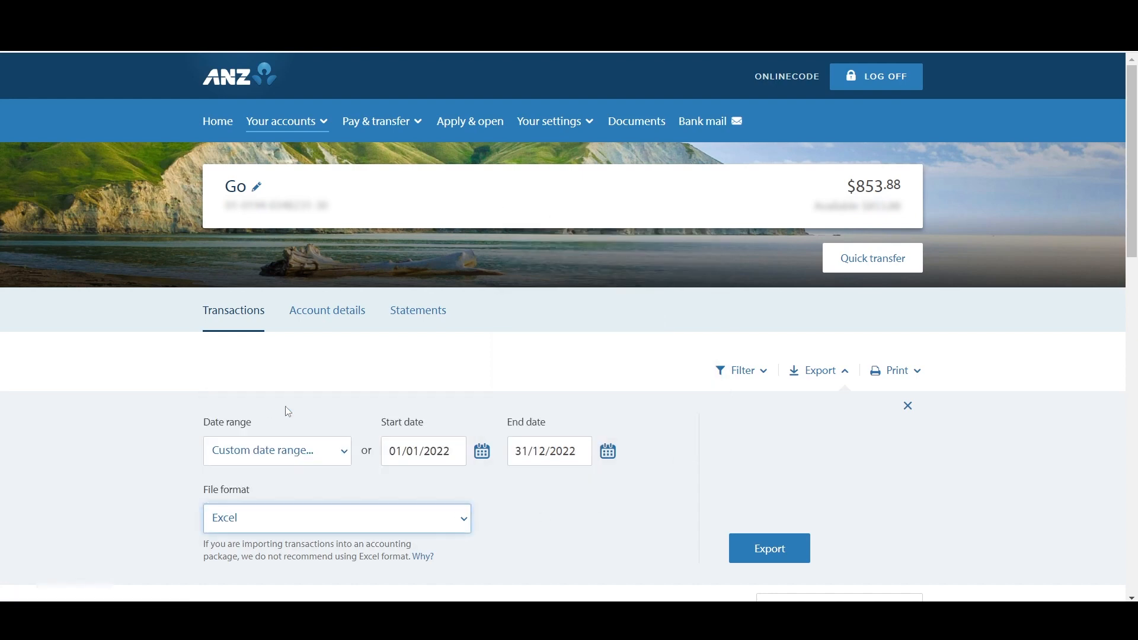
pyautogui.click(789, 558)
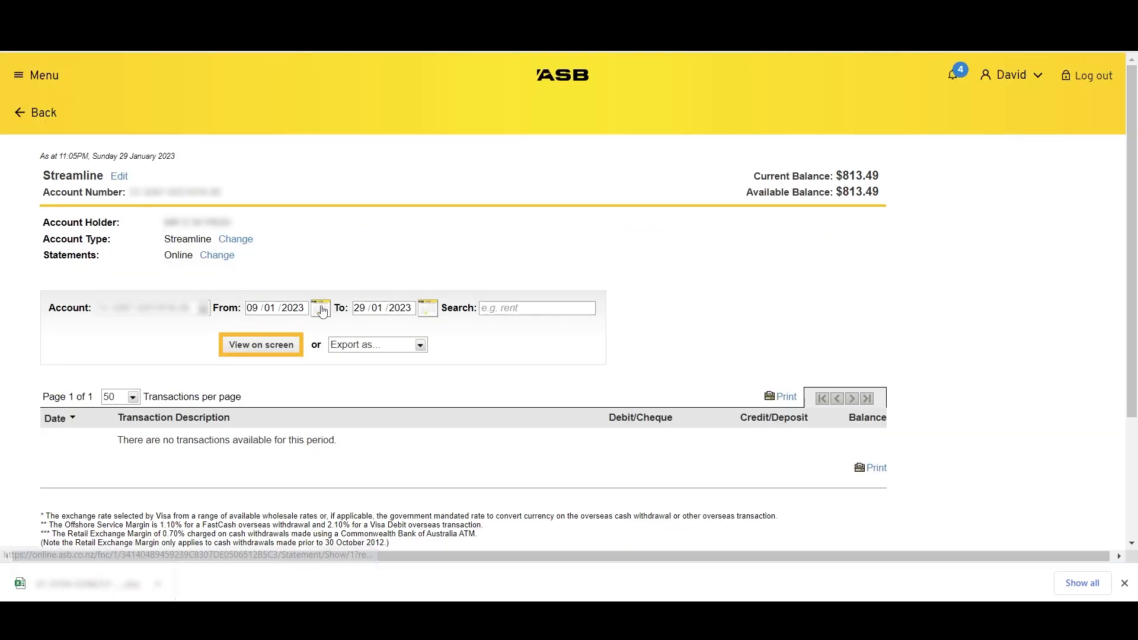
# - On the ASB Streamline account page, set the transaction range's From date to 01/01/2022
pyautogui.click(320, 308)
pyautogui.click(403, 331)
pyautogui.click(404, 419)
pyautogui.click(426, 362)
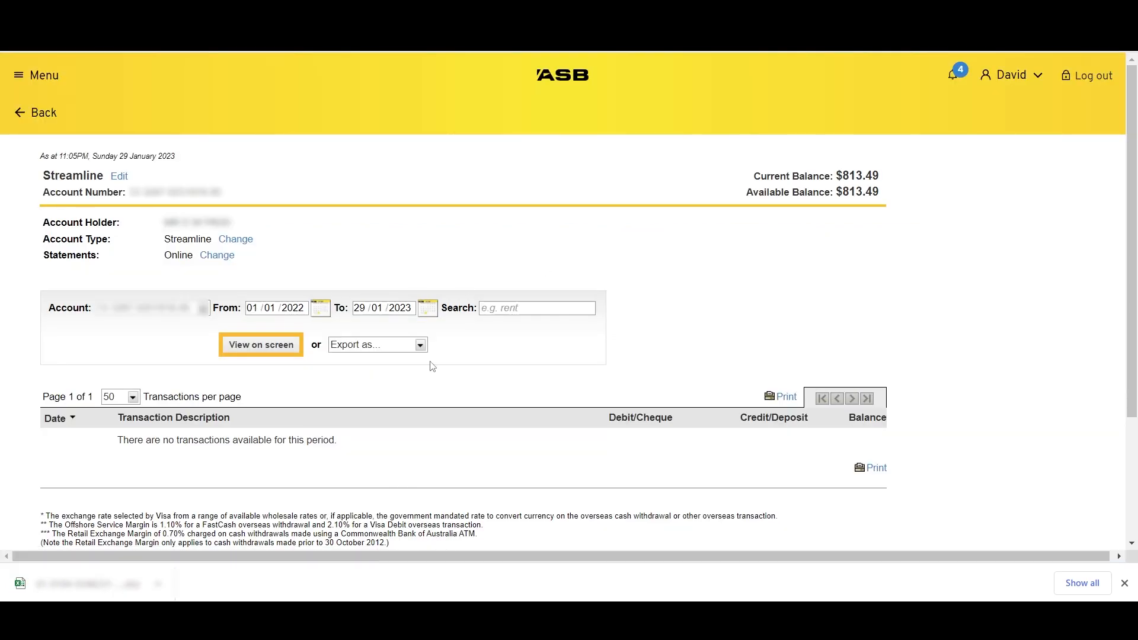
# - Set the ASB transaction range's To date to 31/12/2022 and export the transactions as CSV - Generic
pyautogui.click(428, 308)
pyautogui.click(508, 330)
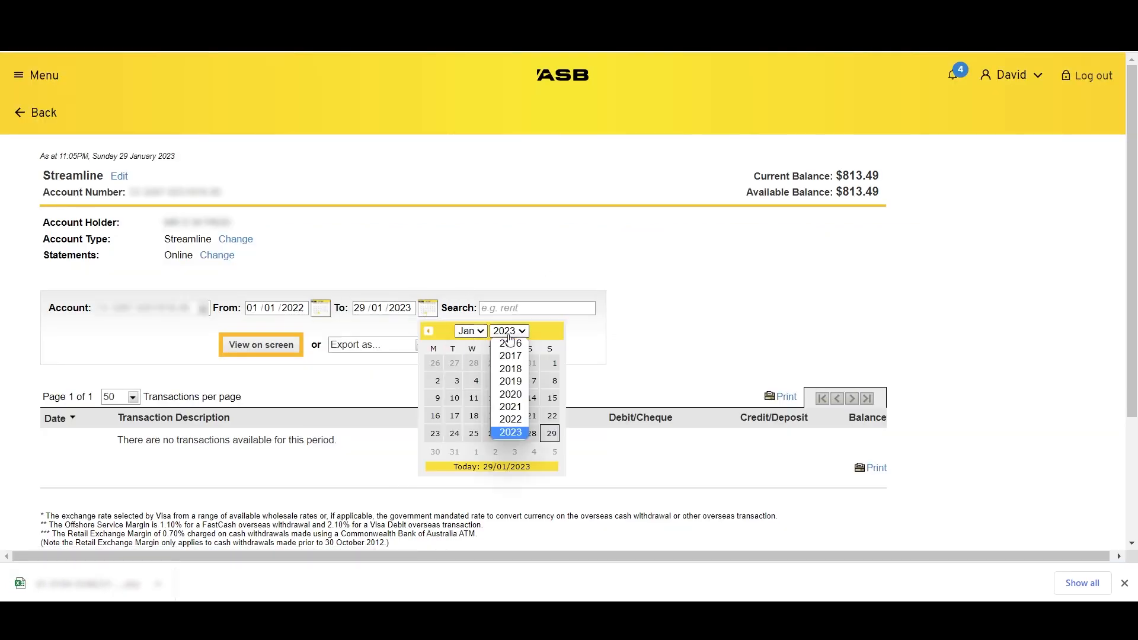
pyautogui.click(510, 420)
pyautogui.click(477, 331)
pyautogui.click(472, 483)
pyautogui.click(532, 433)
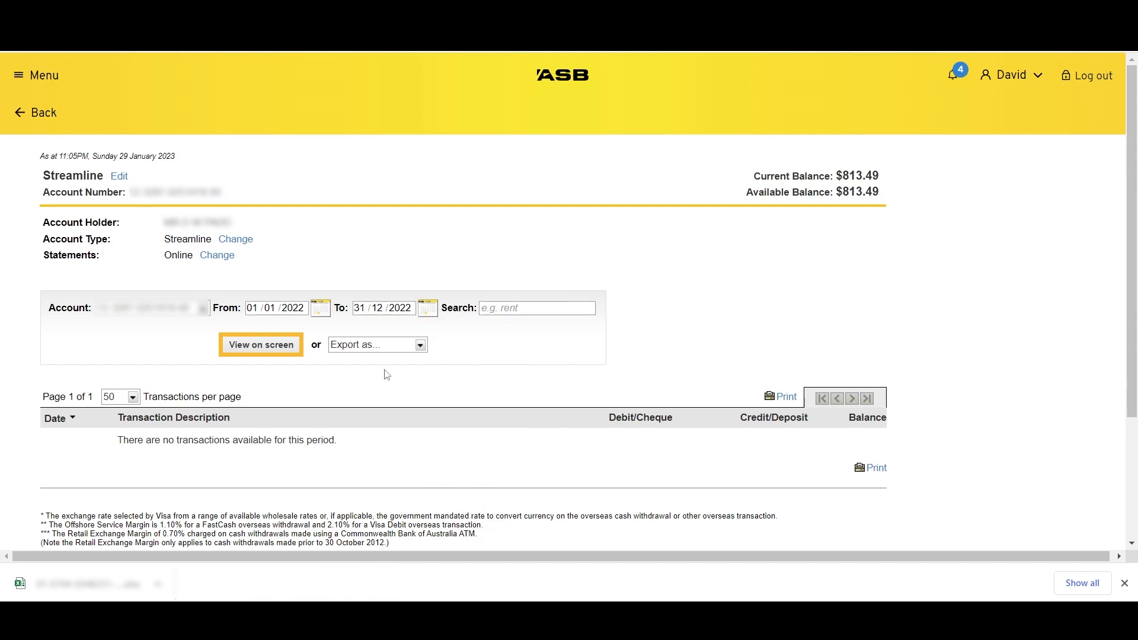
pyautogui.click(418, 346)
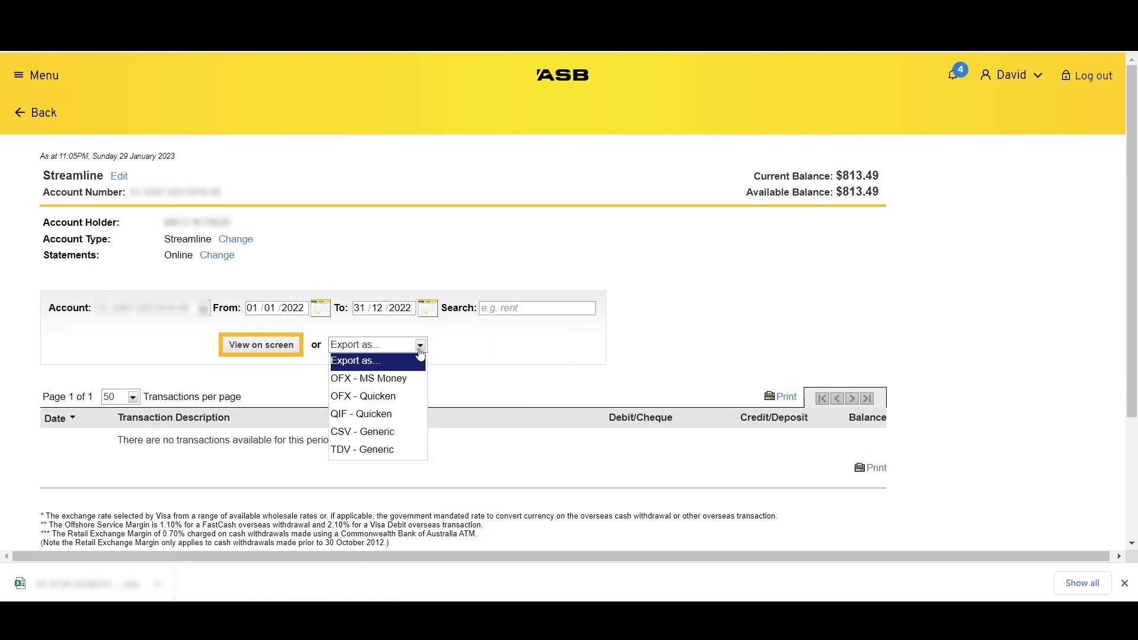
pyautogui.click(390, 440)
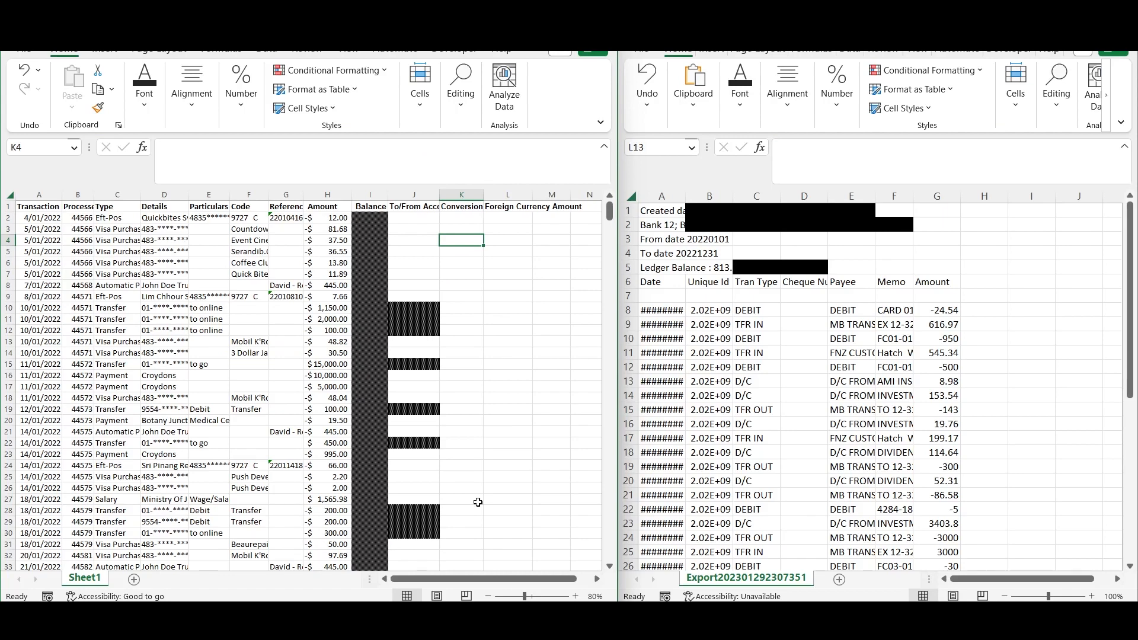
# - Compare the column layouts of the two exported bank workbooks in Excel, including the Type and Tran Type columns
pyautogui.moveTo(38, 202); pyautogui.dragTo(510, 196)
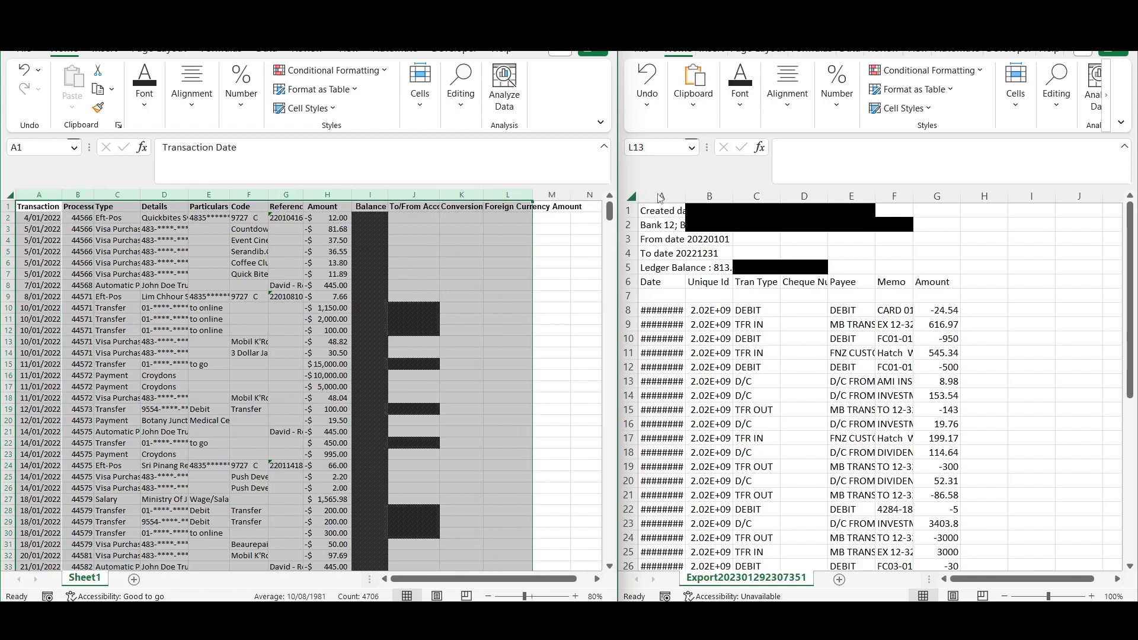
pyautogui.moveTo(660, 198); pyautogui.dragTo(940, 196)
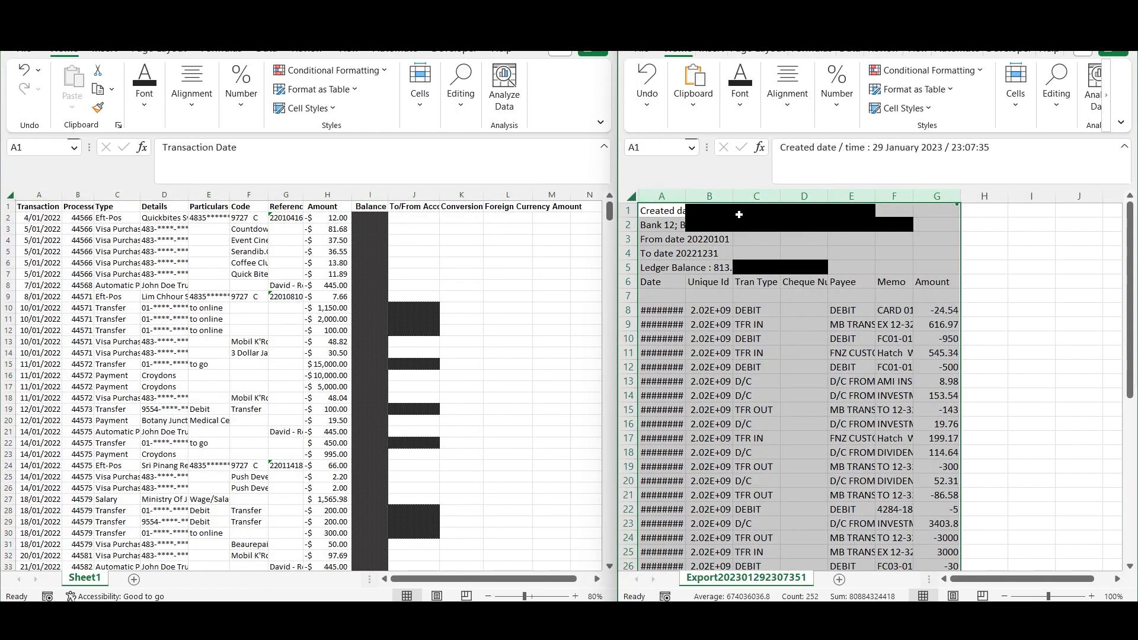
pyautogui.click(114, 198)
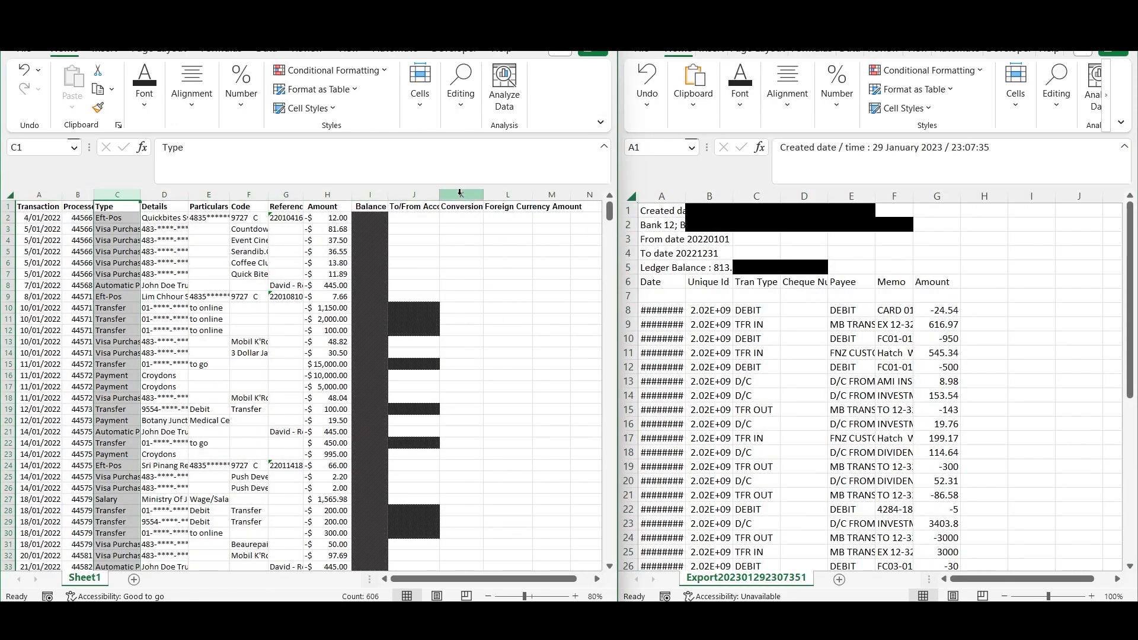
pyautogui.click(759, 195)
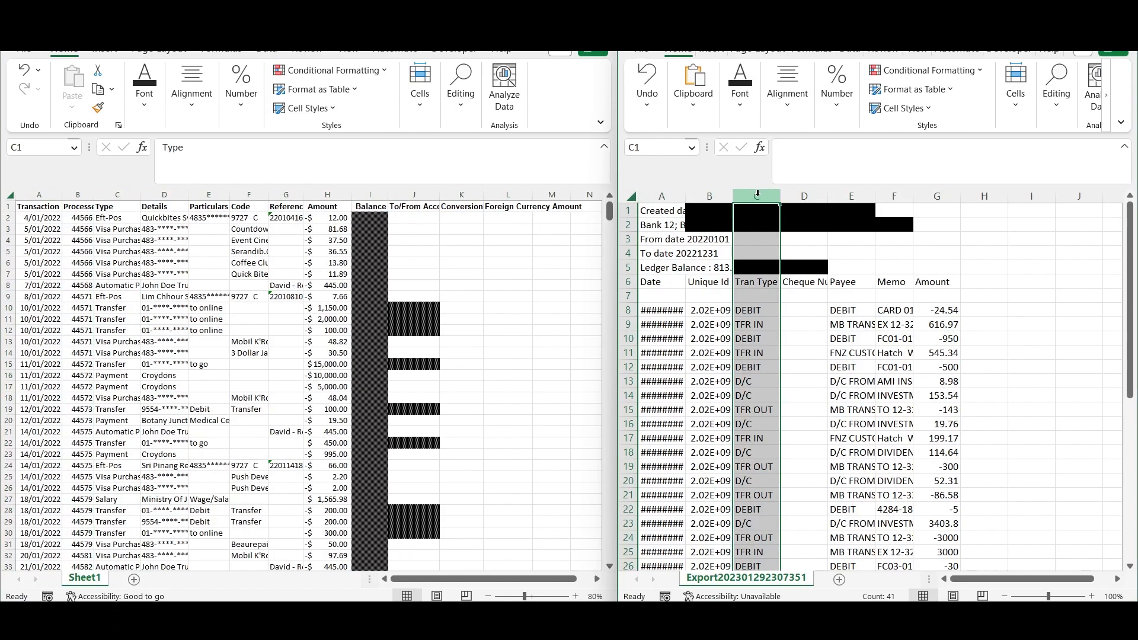
pyautogui.click(560, 33)
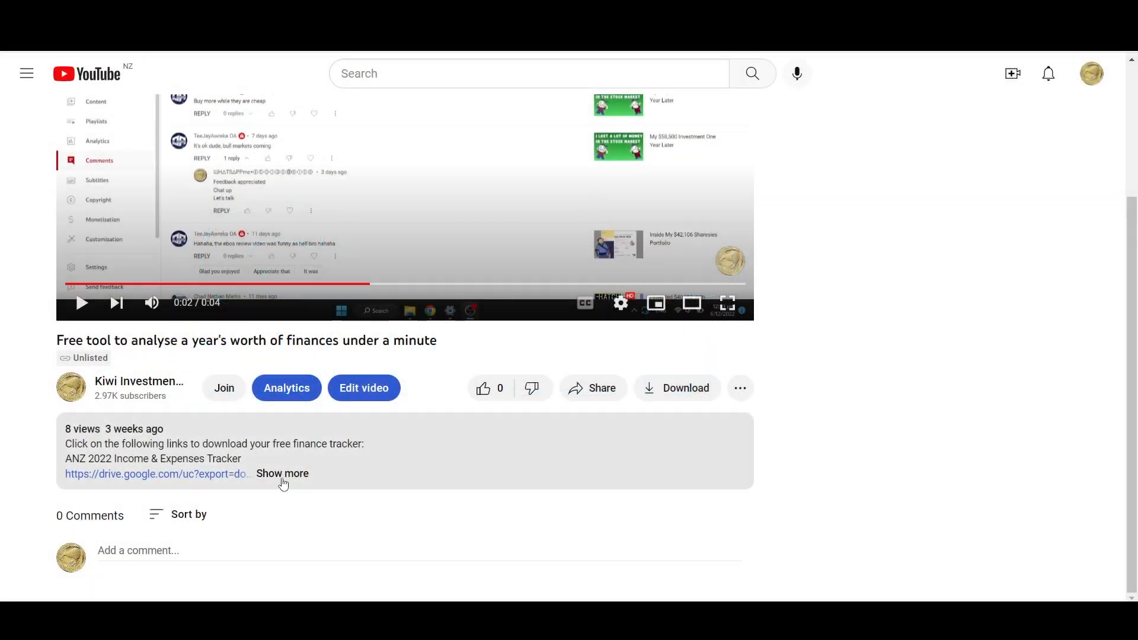
# - Download the ANZ 2022 Income & Expenses Tracker from the full video description and open the downloaded workbook
pyautogui.click(282, 474)
pyautogui.scroll(-4, 452, 453)
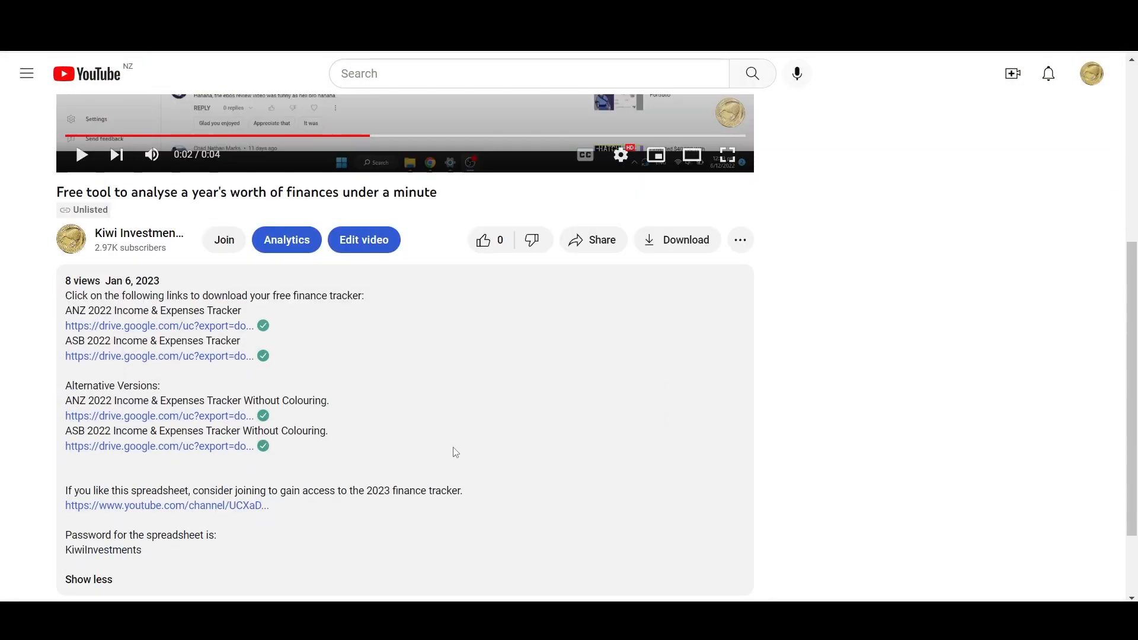
pyautogui.click(148, 257)
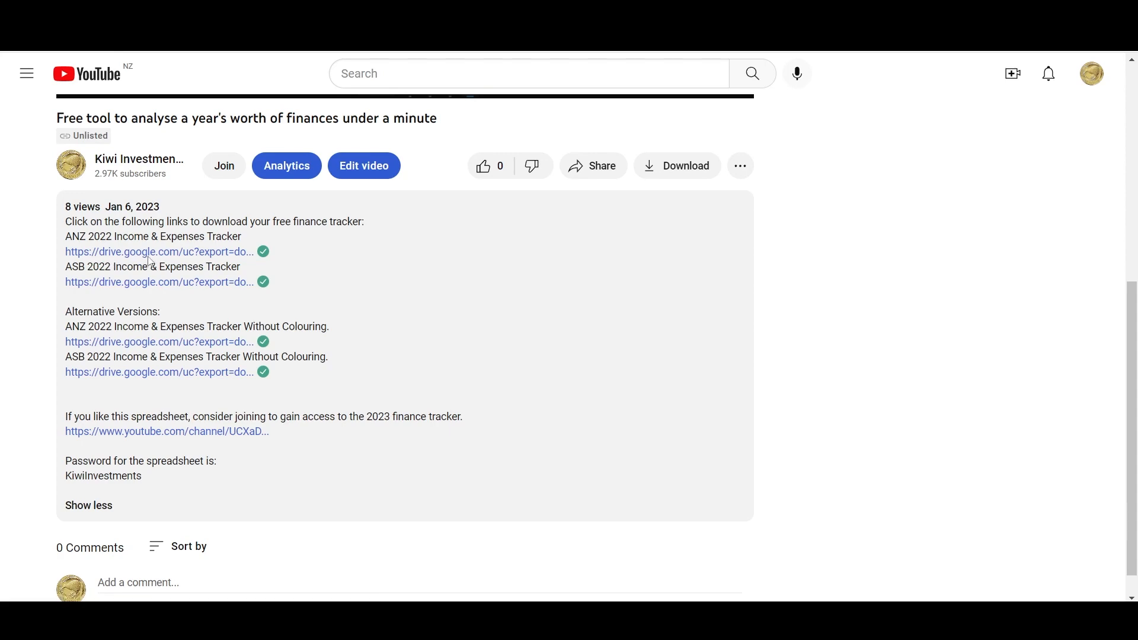
pyautogui.click(158, 584)
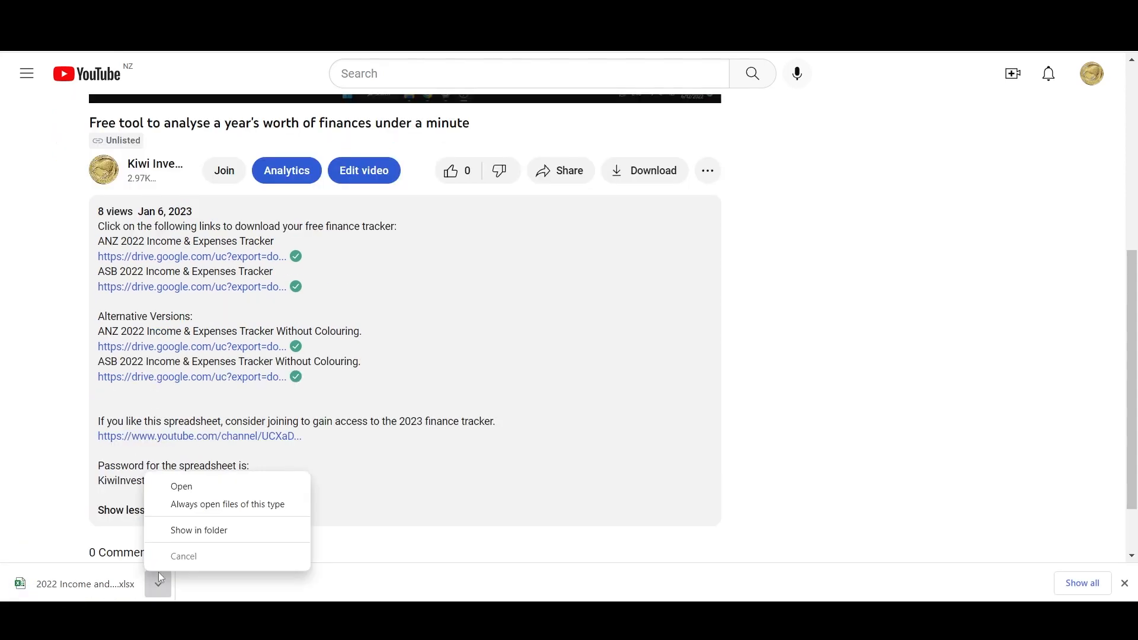
pyautogui.click(214, 485)
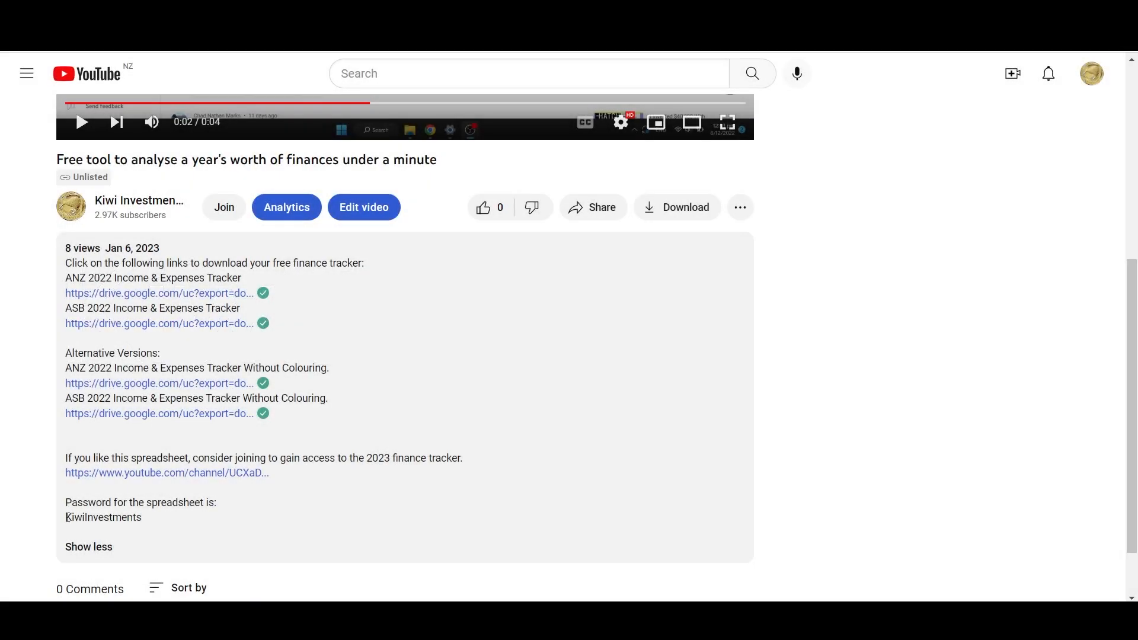
# - Copy the spreadsheet password from the video description and enter it to unlock the tracker workbook
pyautogui.moveTo(67, 518); pyautogui.dragTo(142, 518)
pyautogui.hotkey('ctrl', 'c')
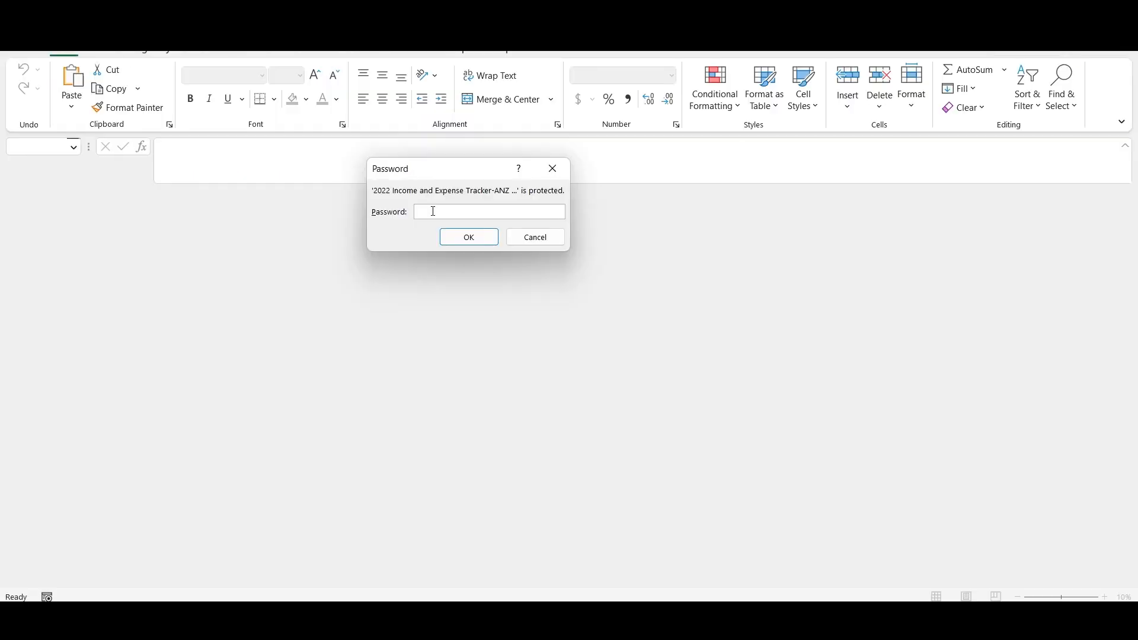
pyautogui.hotkey('ctrl', 'v')
pyautogui.press('Return')
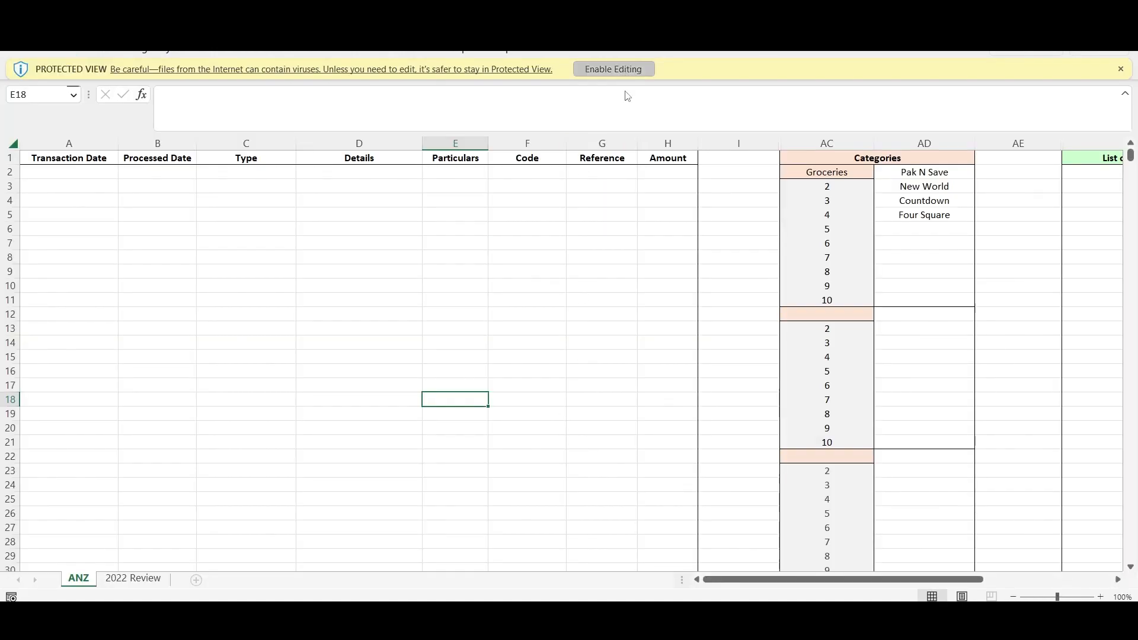
# - Compare the column headers of the exported ANZ transactions with those of the tracker's ANZ sheet
pyautogui.click(613, 69)
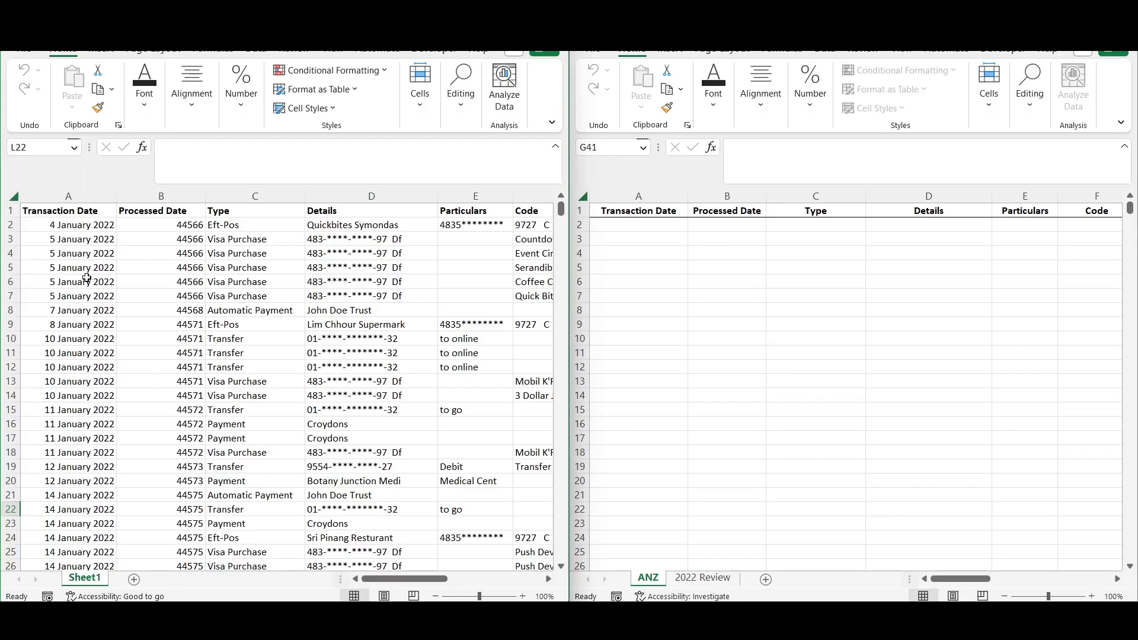
pyautogui.moveTo(64, 214); pyautogui.dragTo(526, 244)
pyautogui.click(932, 232)
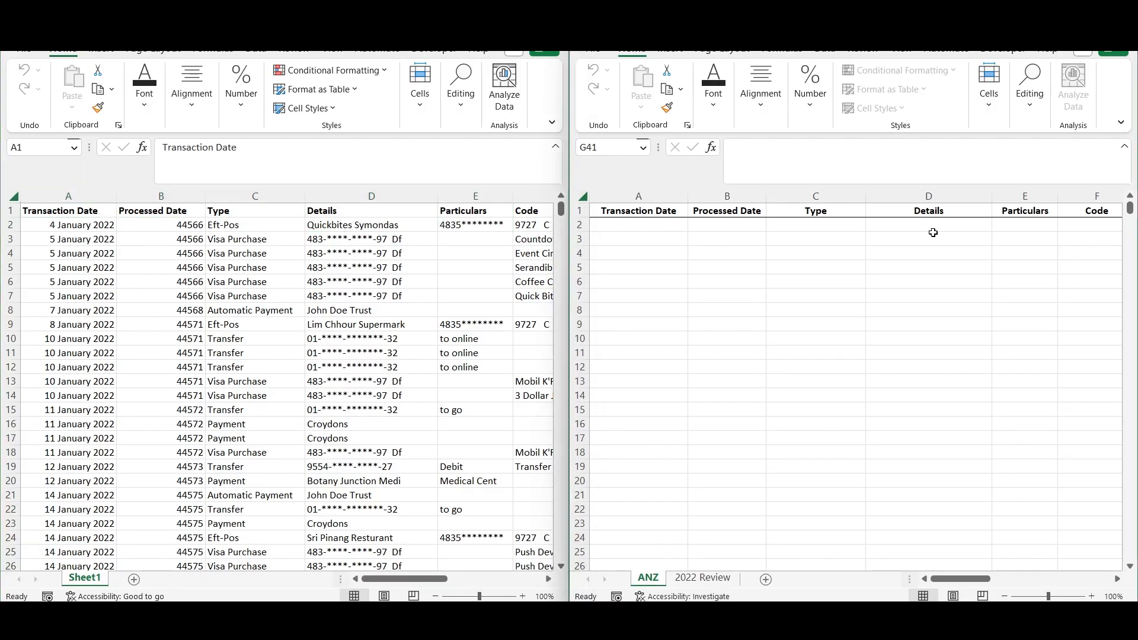
pyautogui.click(1004, 597)
pyautogui.click(1004, 596)
pyautogui.click(1004, 596)
pyautogui.click(435, 596)
pyautogui.click(436, 596)
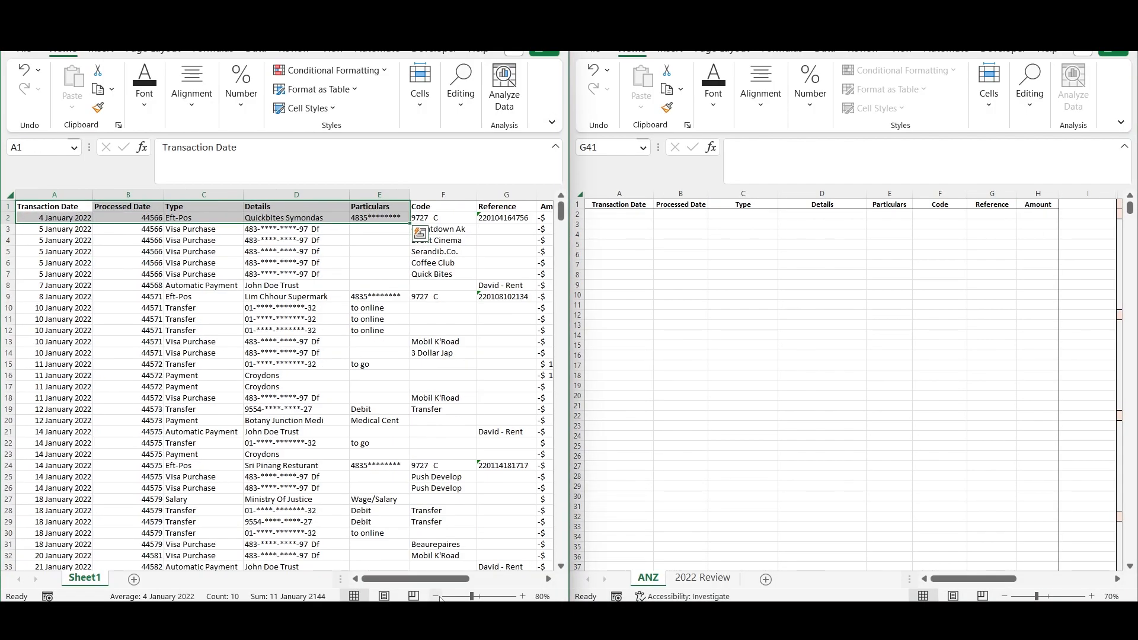
pyautogui.click(436, 596)
# - Delete columns I to L, from Balance onward, in the exported ANZ transactions sheet
pyautogui.moveTo(442, 579); pyautogui.dragTo(499, 579)
pyautogui.moveTo(281, 195); pyautogui.dragTo(507, 212)
pyautogui.rightClick(440, 199)
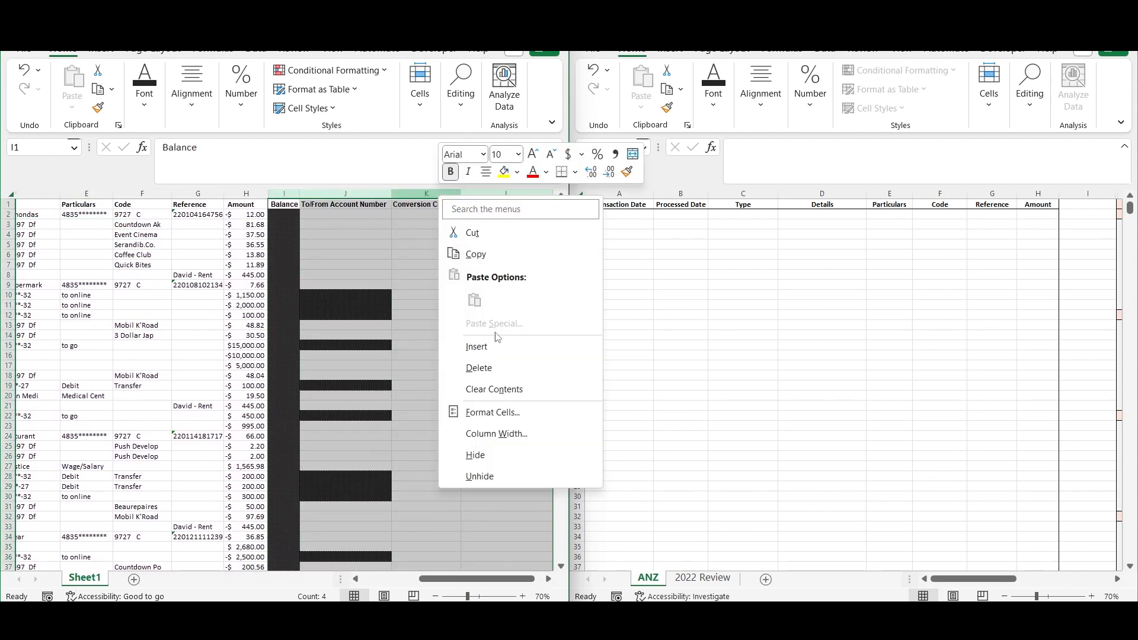
pyautogui.click(503, 369)
pyautogui.moveTo(483, 580); pyautogui.dragTo(420, 586)
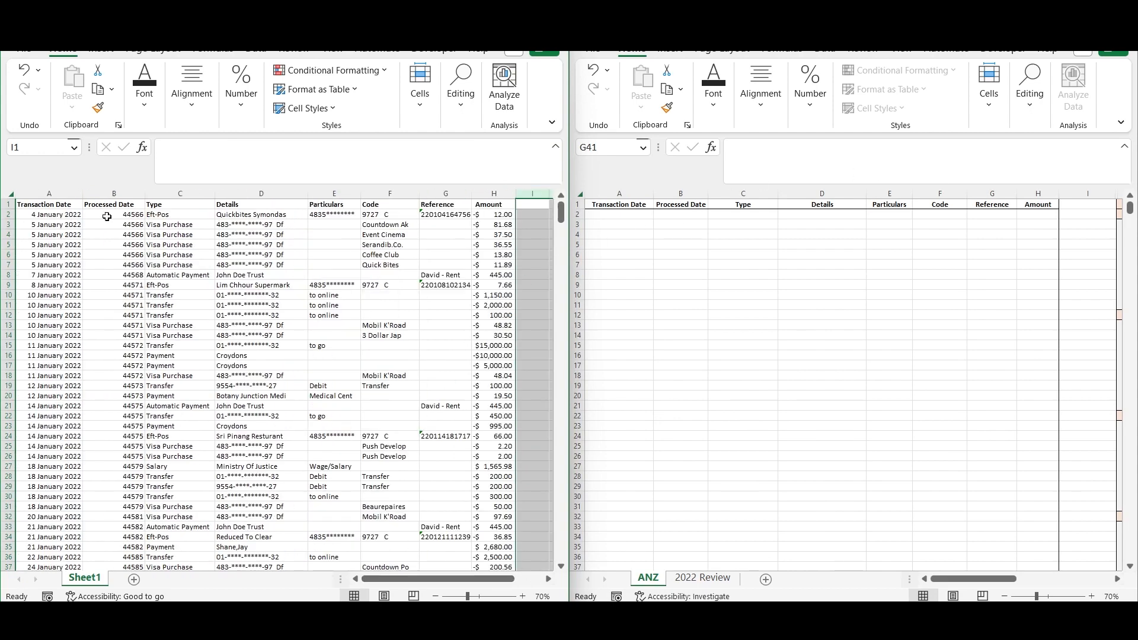
# - Copy all exported transactions from cell A2 to the last row and paste them into the tracker's ANZ sheet at A2
pyautogui.click(54, 218)
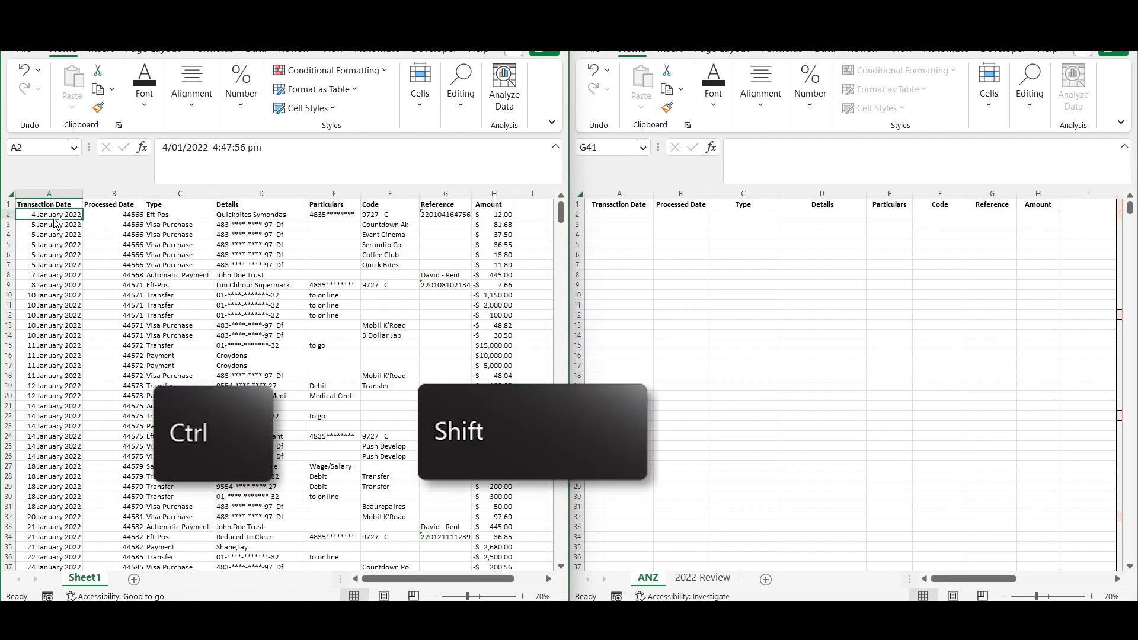
pyautogui.hotkey('ctrl', 'shift', 'Right')
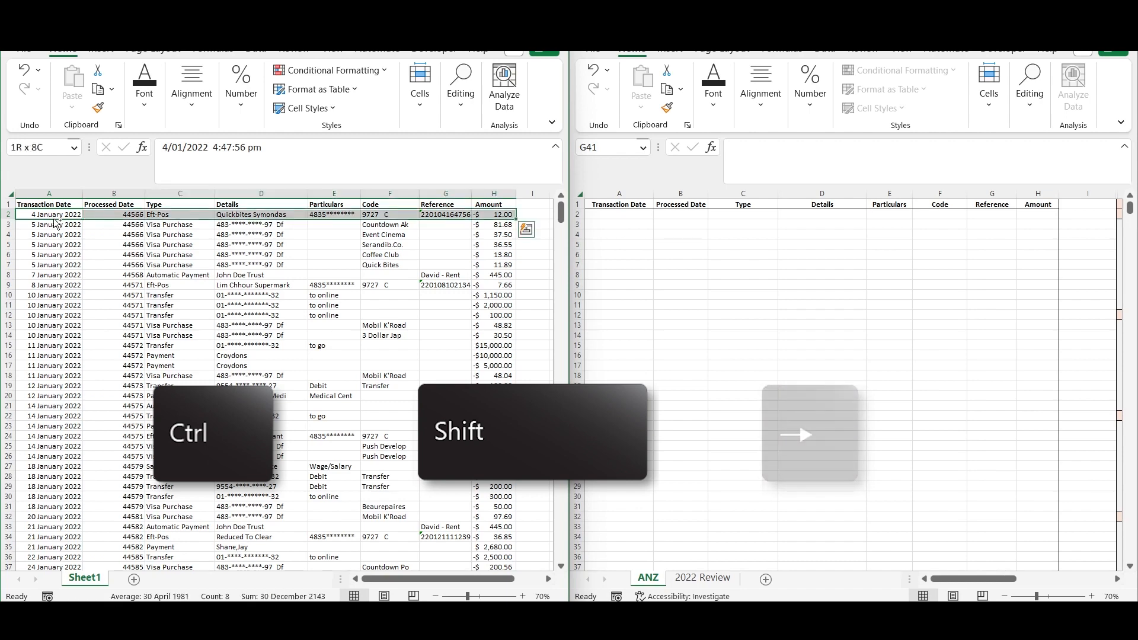
pyautogui.hotkey('ctrl', 'shift', 'Down')
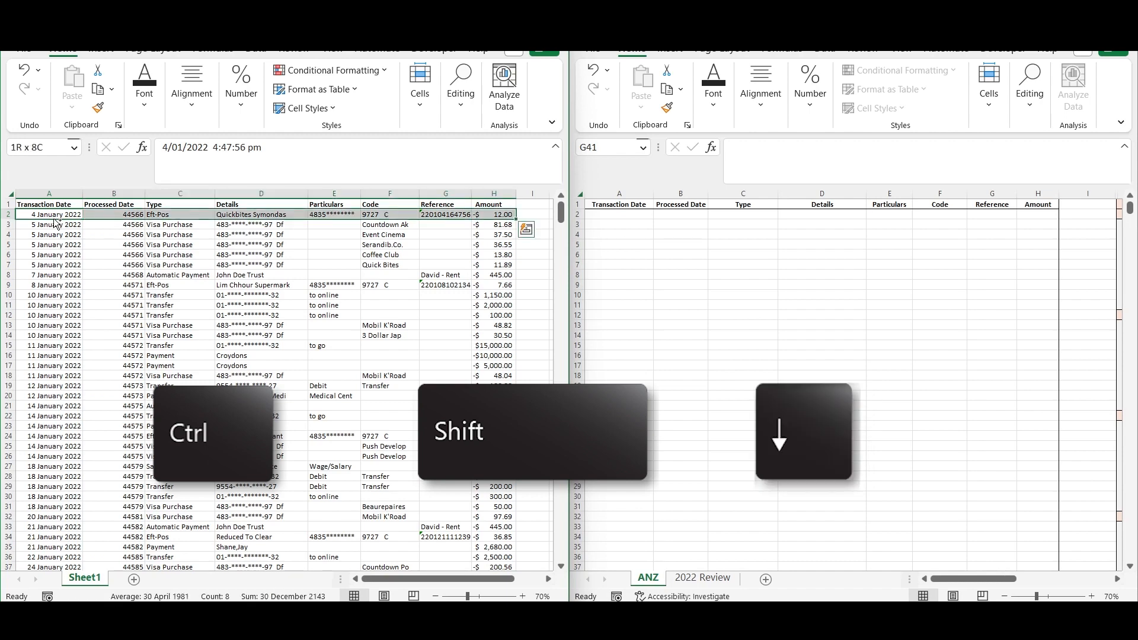
pyautogui.hotkey('ctrl', 'c')
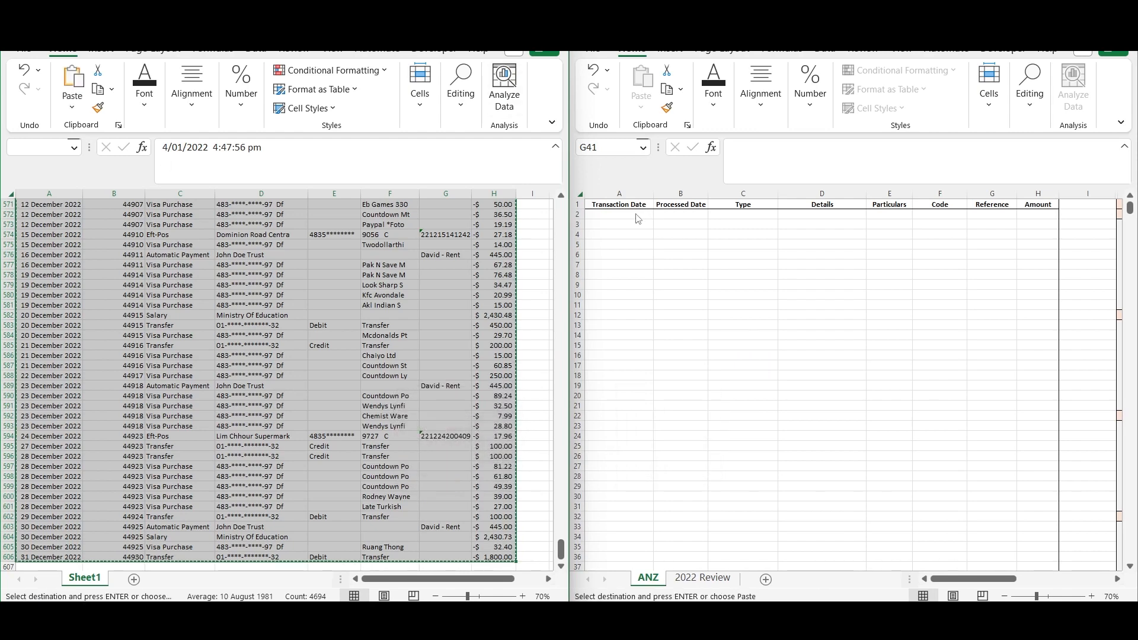
pyautogui.click(616, 215)
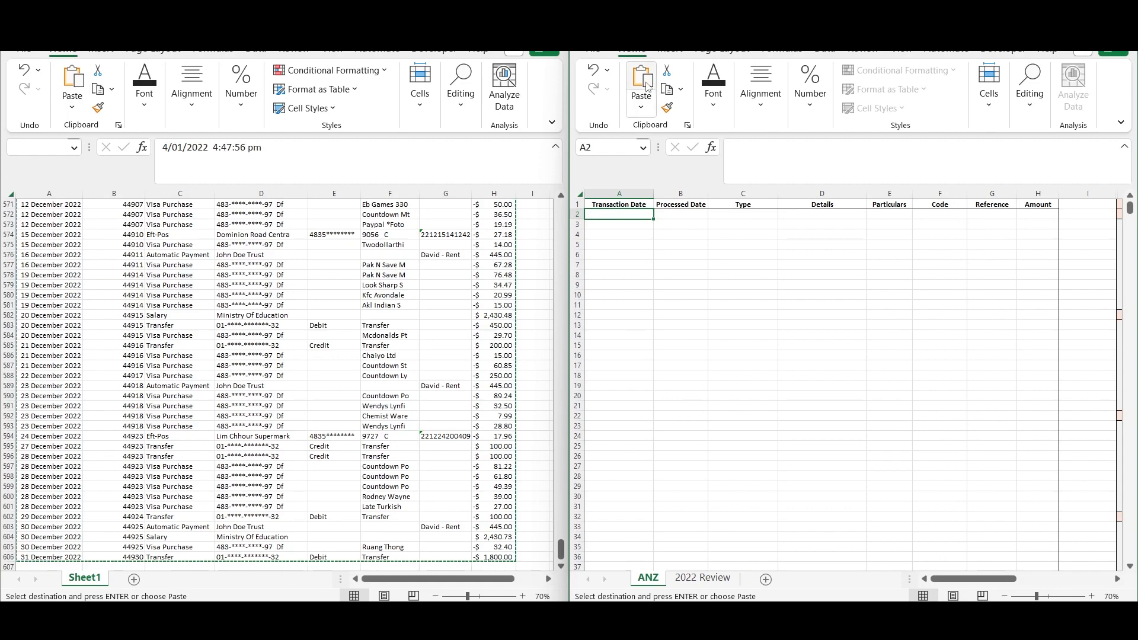
pyautogui.hotkey('ctrl', 'v')
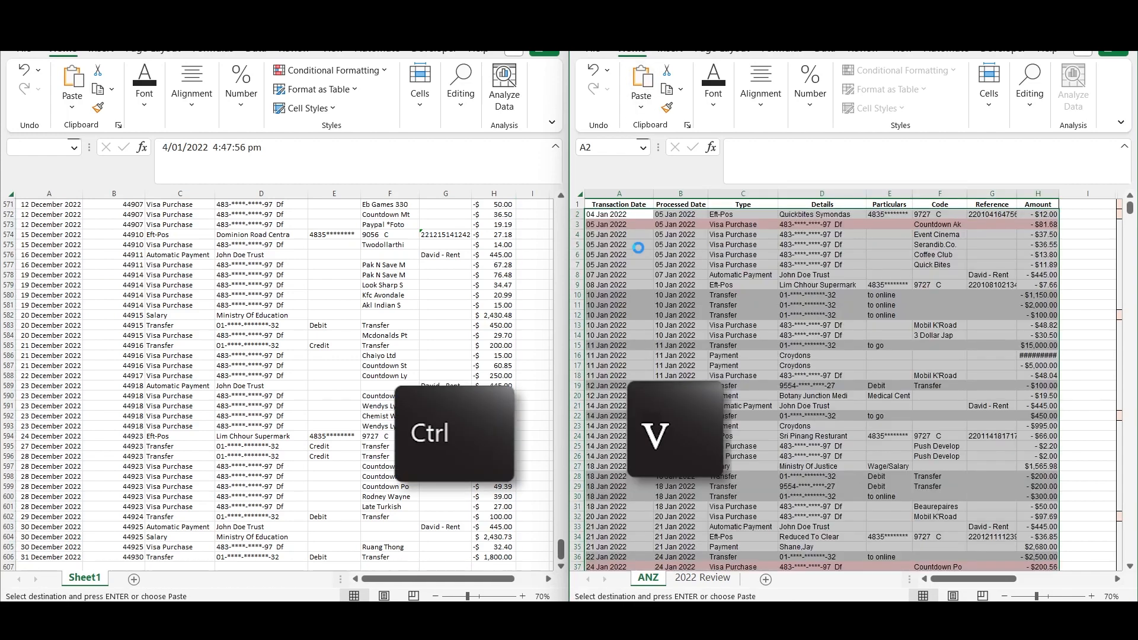
pyautogui.press('super+v')
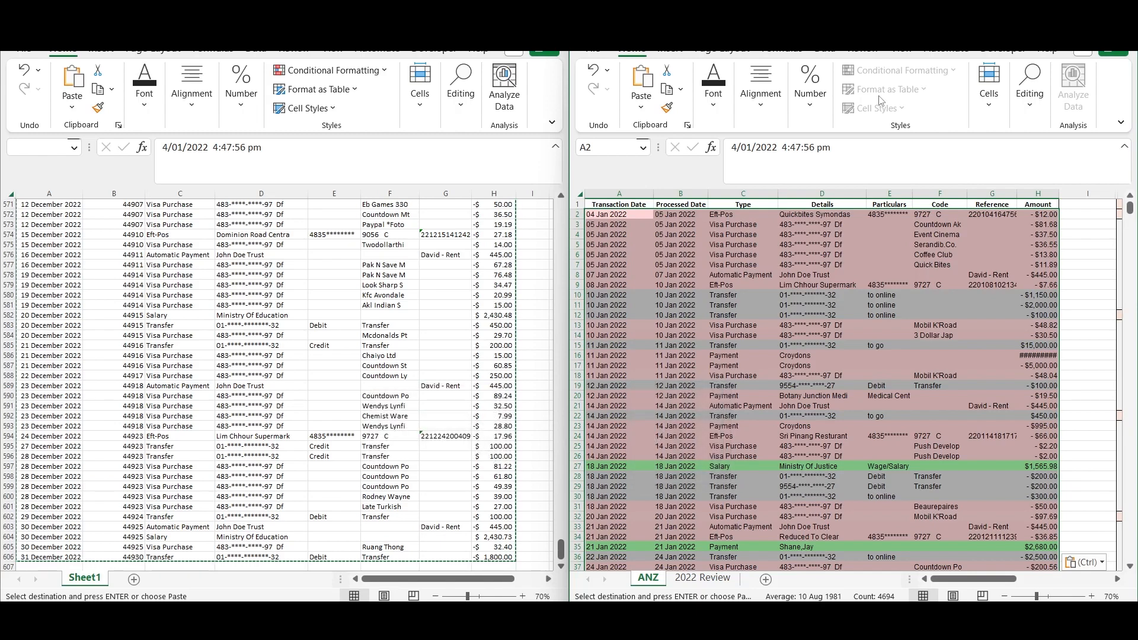
pyautogui.click(1083, 16)
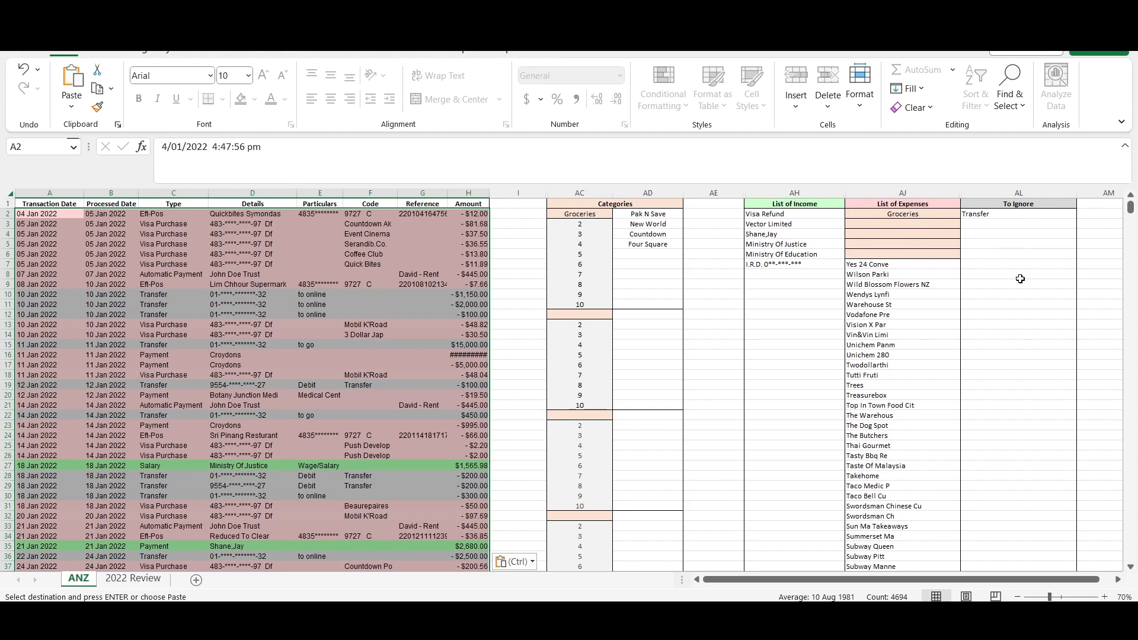
# - Examine the category colouring of the Transfer rows 10 to 12 and the Atm Debit row 91
pyautogui.moveTo(26, 295); pyautogui.dragTo(465, 320)
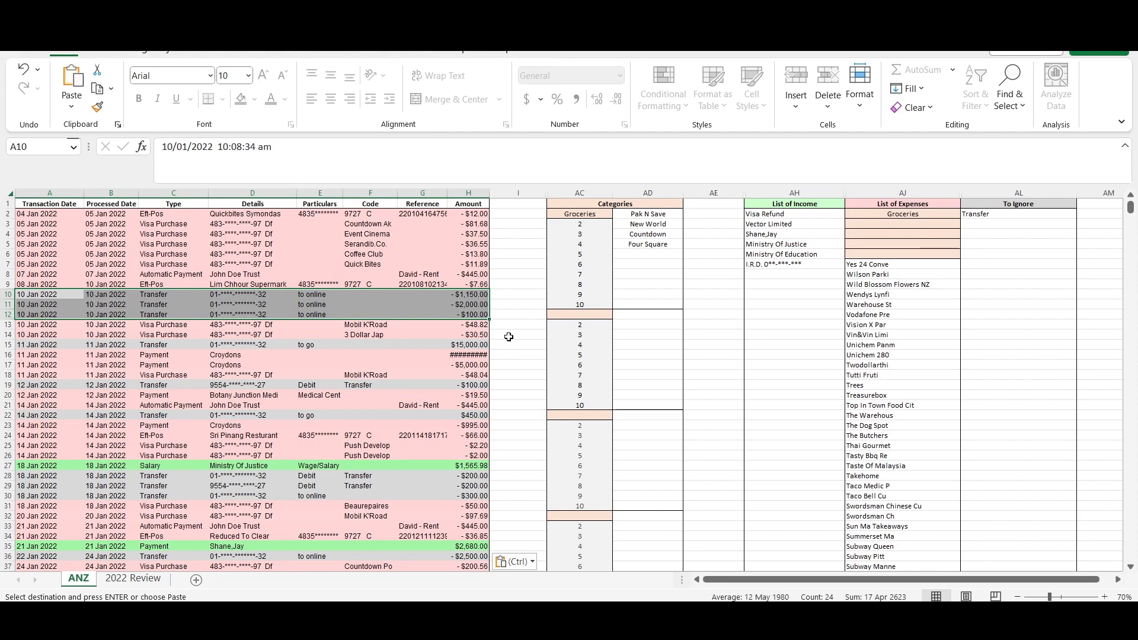
pyautogui.click(615, 328)
pyautogui.scroll(-16, 445, 322)
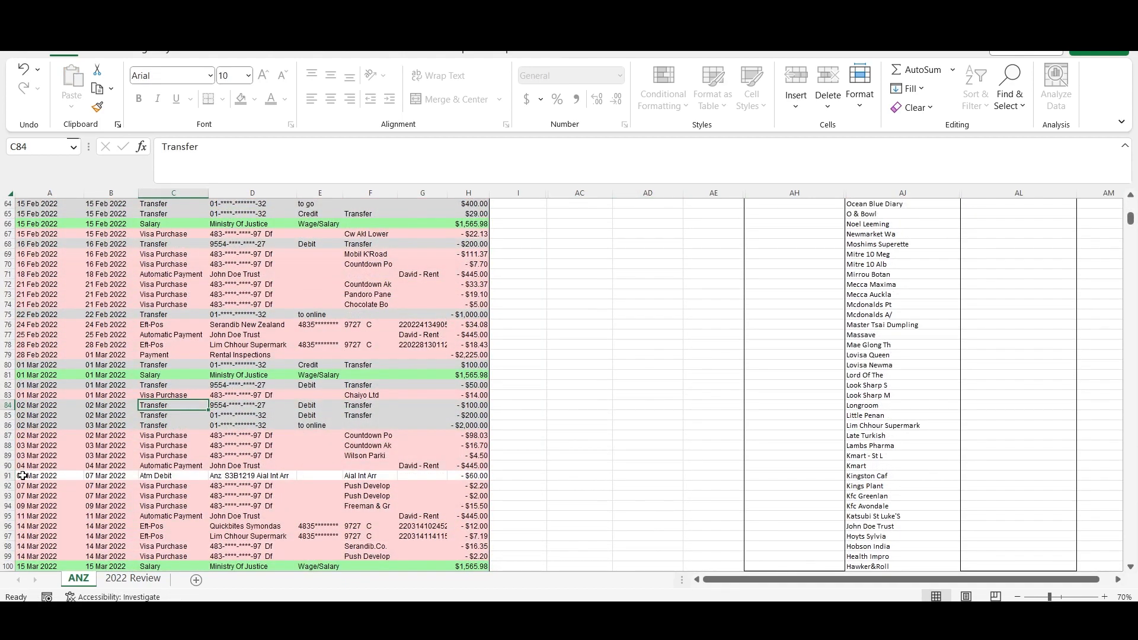
pyautogui.moveTo(24, 476); pyautogui.dragTo(459, 484)
pyautogui.click(446, 418)
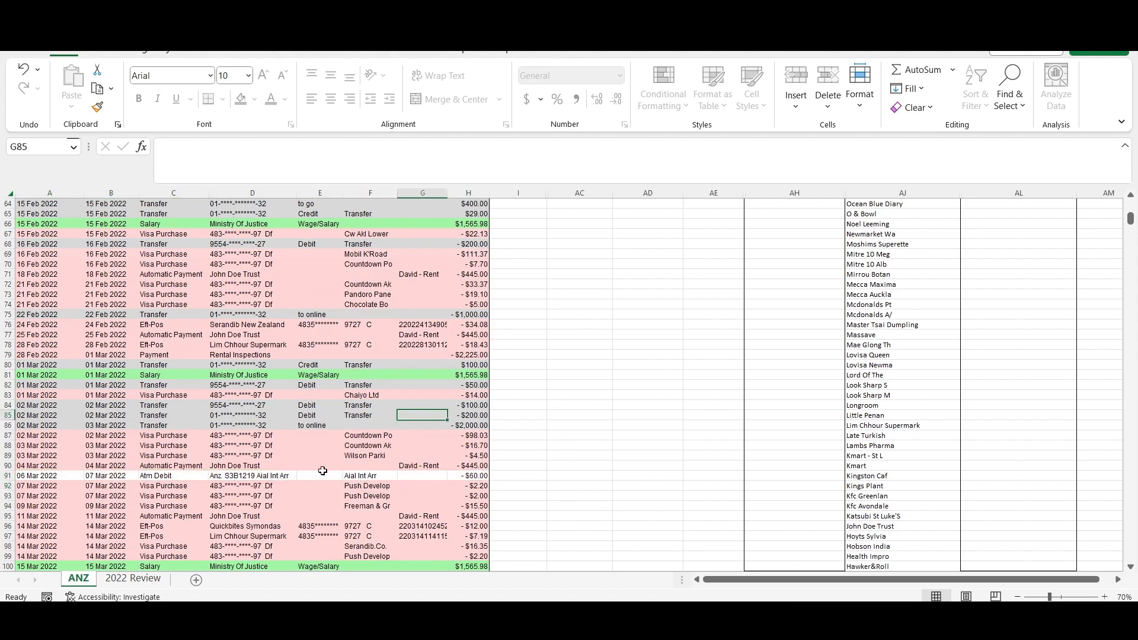
# - Copy Atm Debit from cell C91 into the first empty cell of the List of Expenses and check row 91's colouring
pyautogui.click(153, 477)
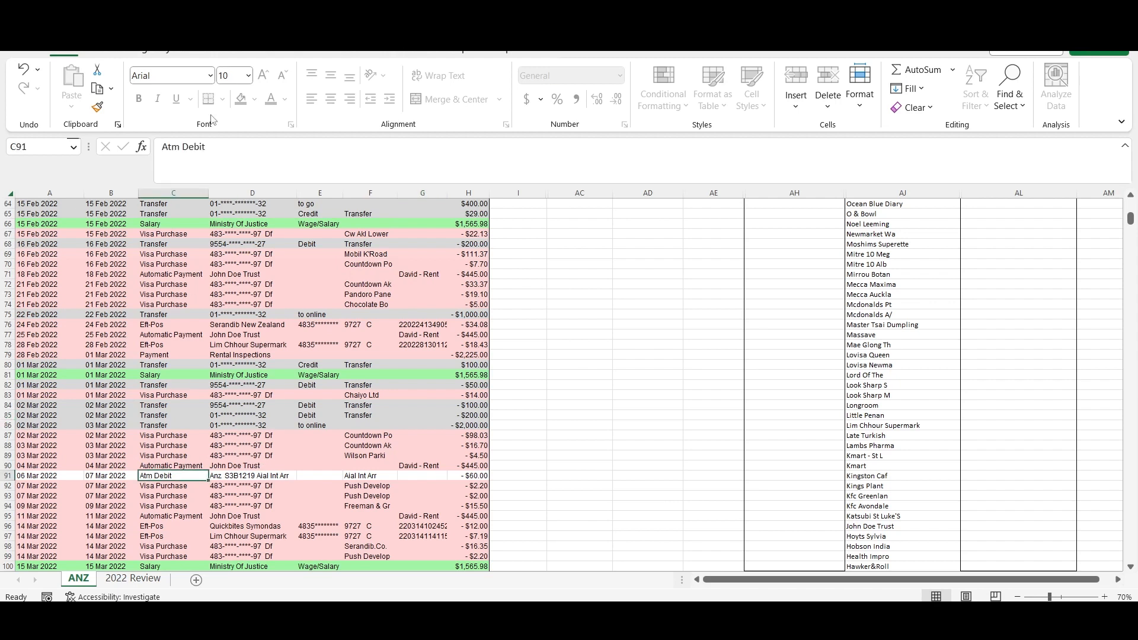
pyautogui.moveTo(226, 157); pyautogui.dragTo(157, 150)
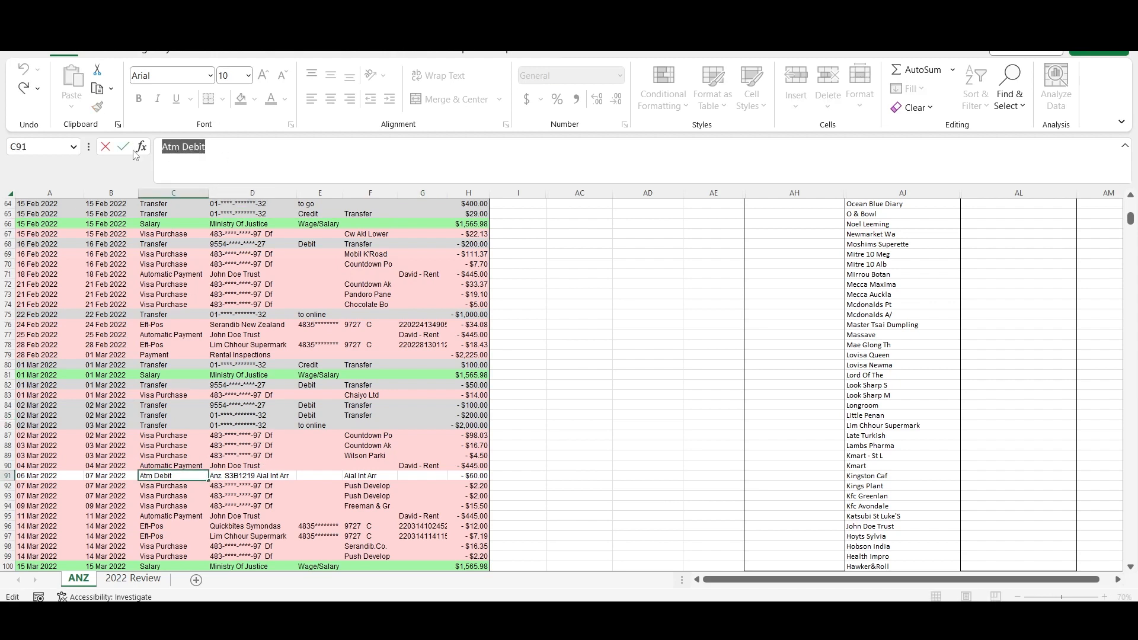
pyautogui.hotkey('ctrl', 'c')
pyautogui.scroll(-7, 893, 452)
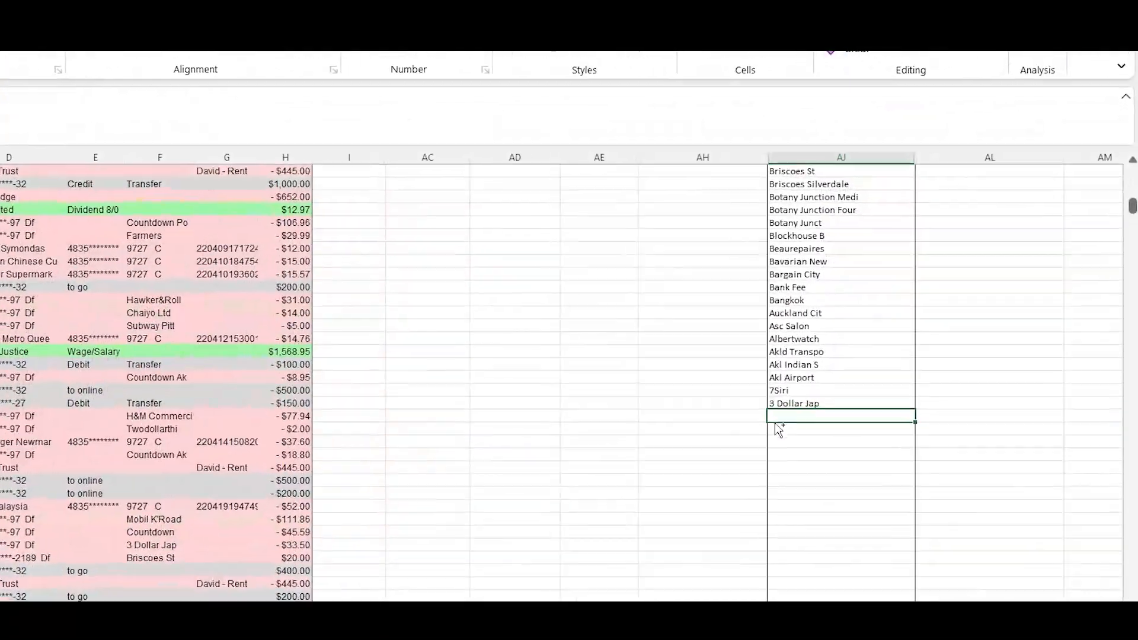
pyautogui.hotkey('ctrl', 'v')
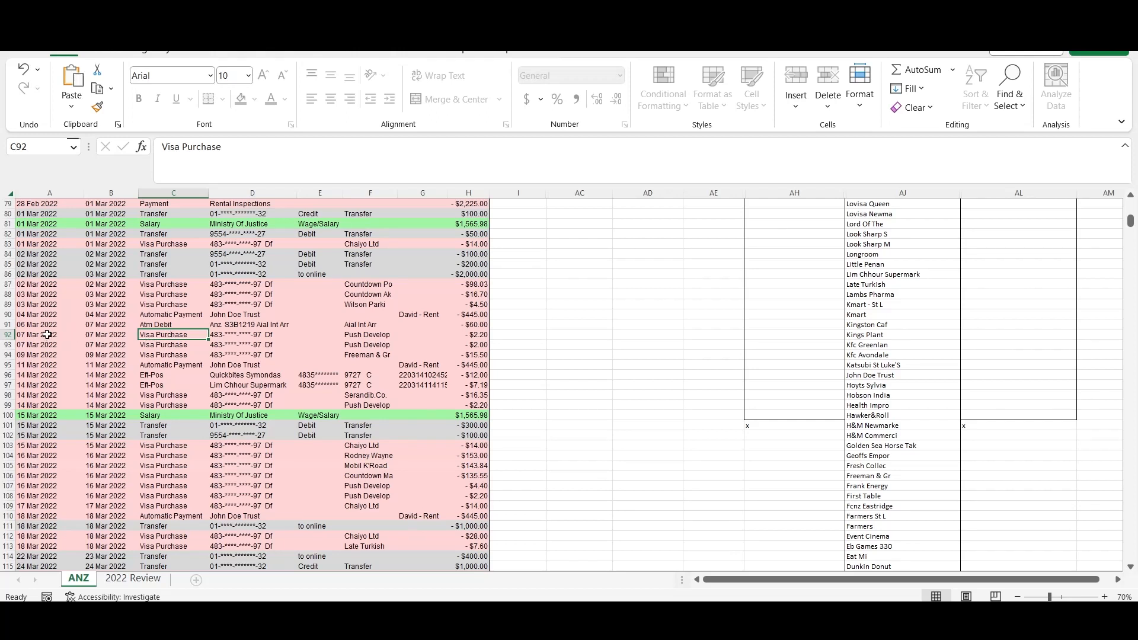
pyautogui.moveTo(36, 325); pyautogui.dragTo(457, 323)
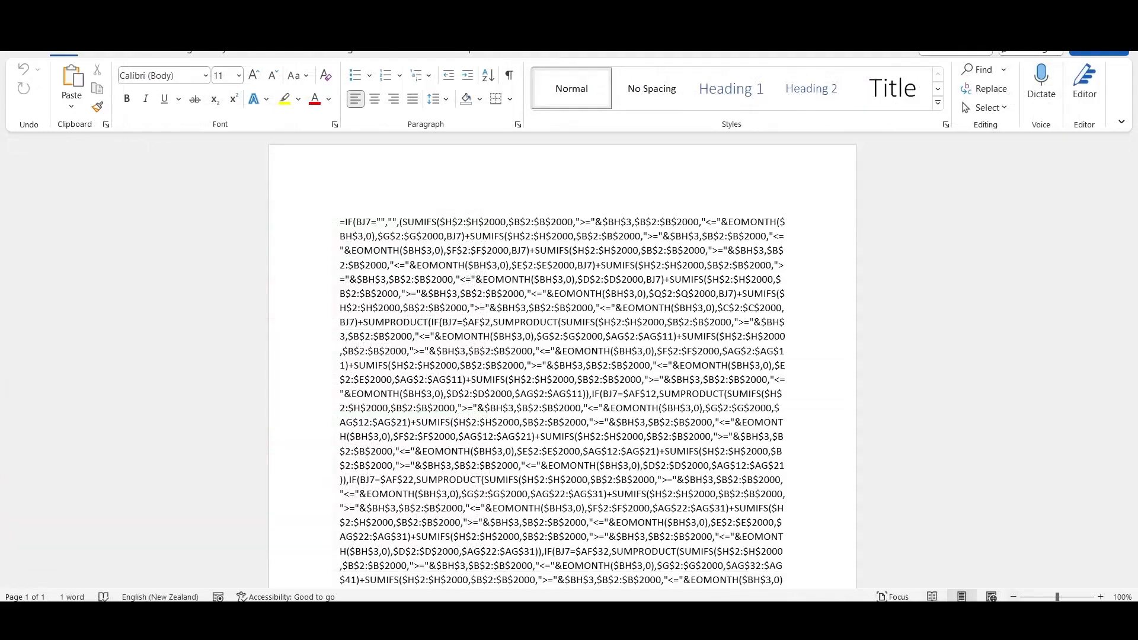
# - Switch to the Word document and look through the tracker's full SUMIFS formula
pyautogui.click(1014, 598)
pyautogui.click(1014, 598)
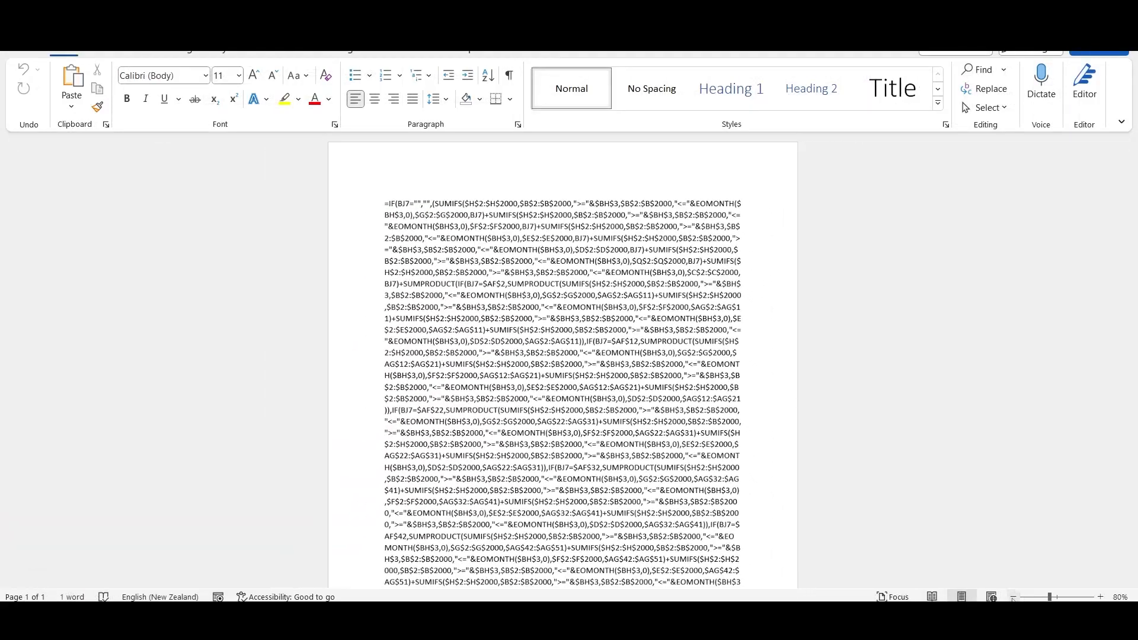
pyautogui.click(1014, 597)
pyautogui.scroll(-2, 858, 407)
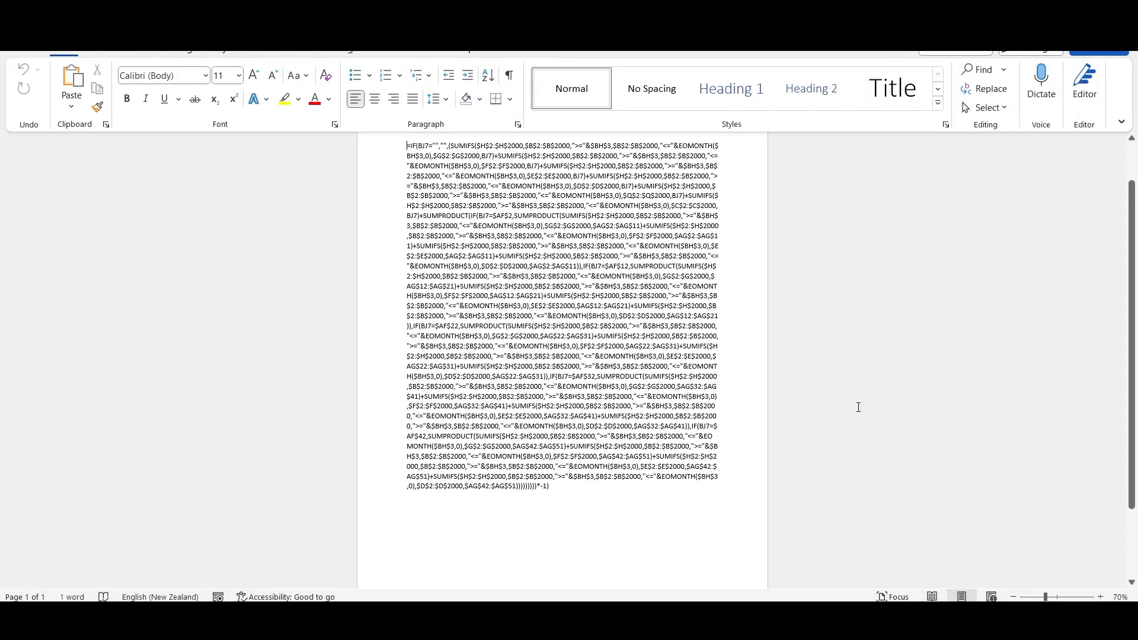
pyautogui.click(1014, 598)
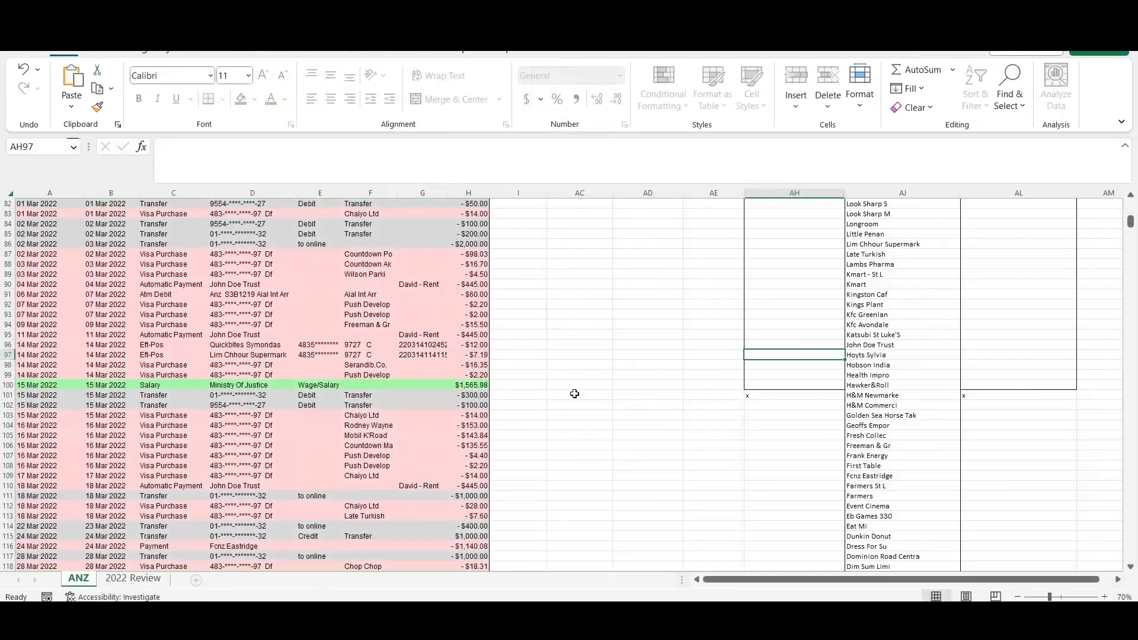
# - Re-enter cell C155 in the ANZ sheet without changing its content to refresh the row colouring
pyautogui.scroll(-15, 575, 393)
pyautogui.scroll(-6, 574, 393)
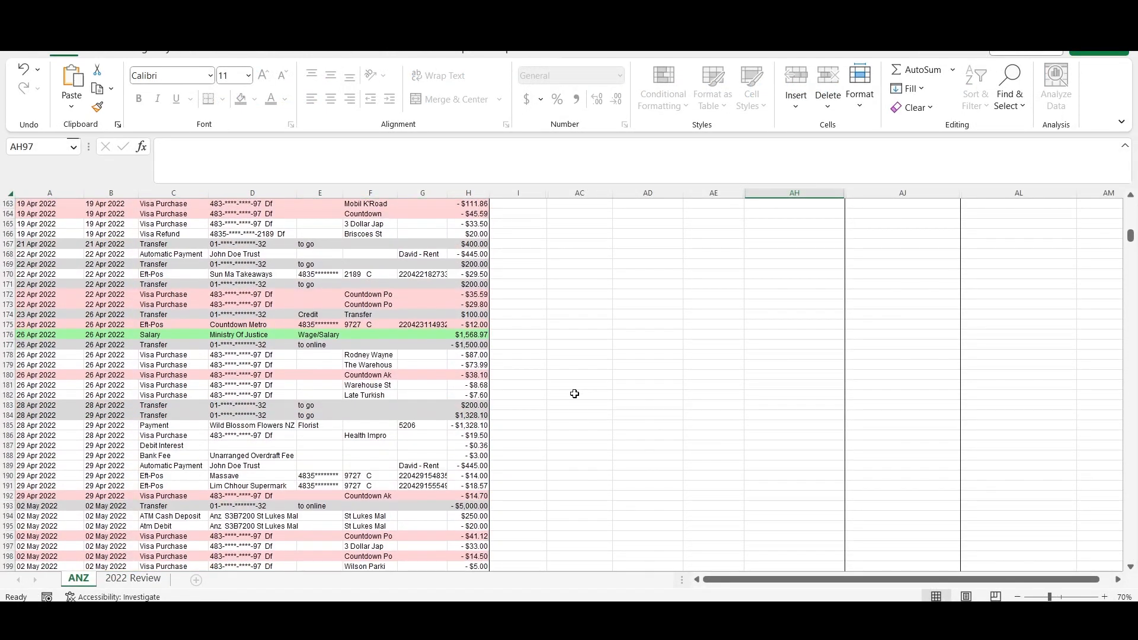
pyautogui.scroll(4, 574, 394)
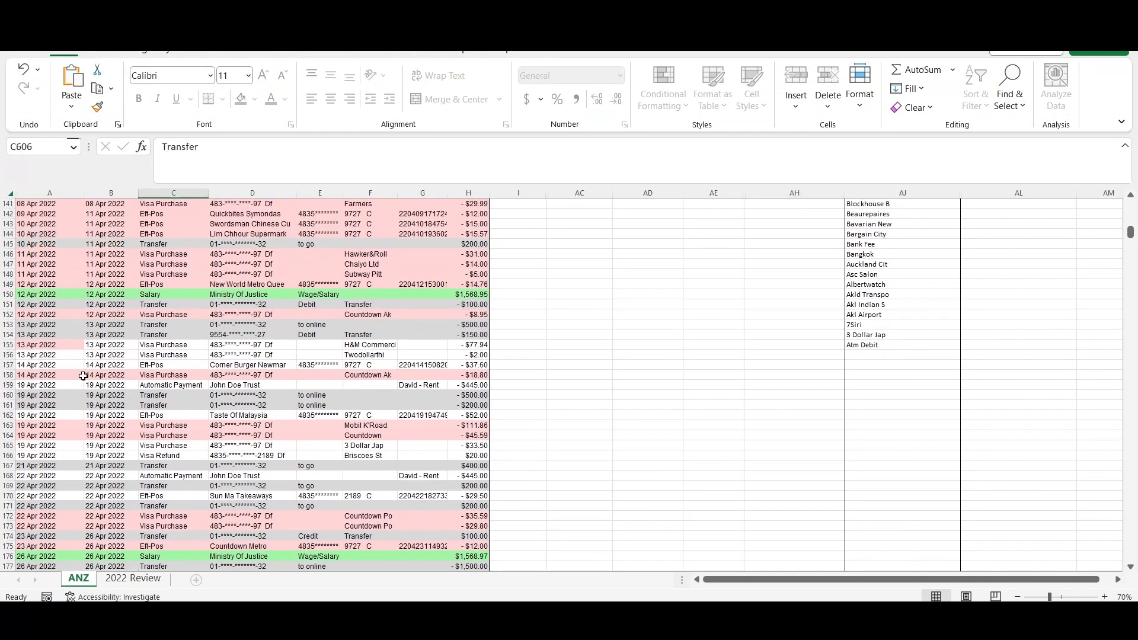
pyautogui.doubleClick(159, 346)
pyautogui.press('Return')
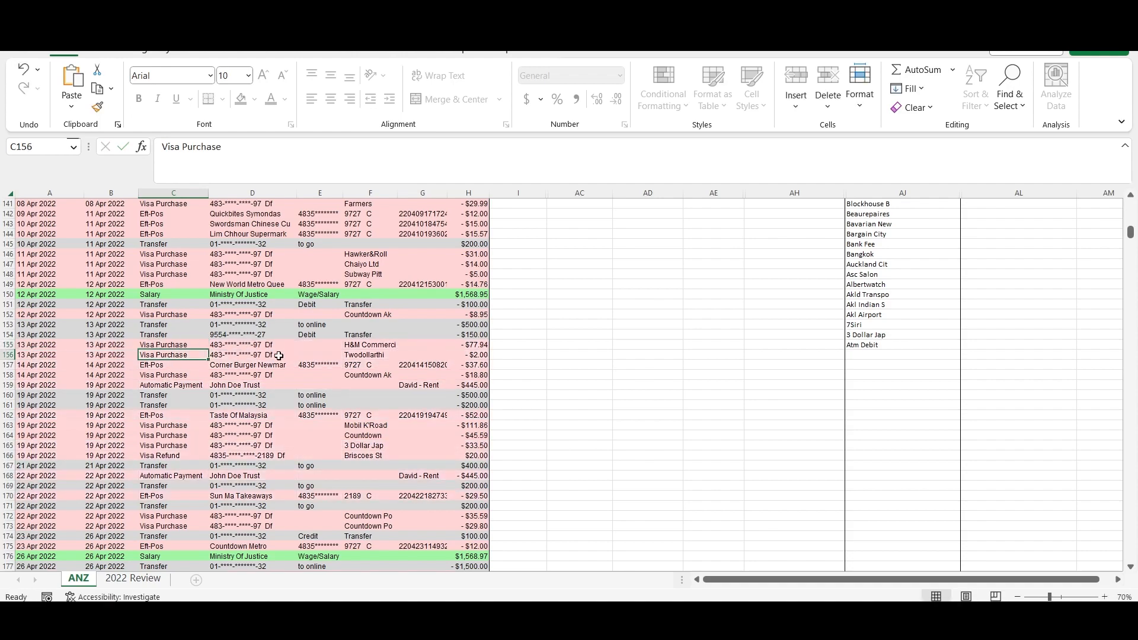
# - Check the May to July transactions in the ANZ sheet for rows without category colouring
pyautogui.scroll(-12, 279, 356)
pyautogui.scroll(-20, 279, 356)
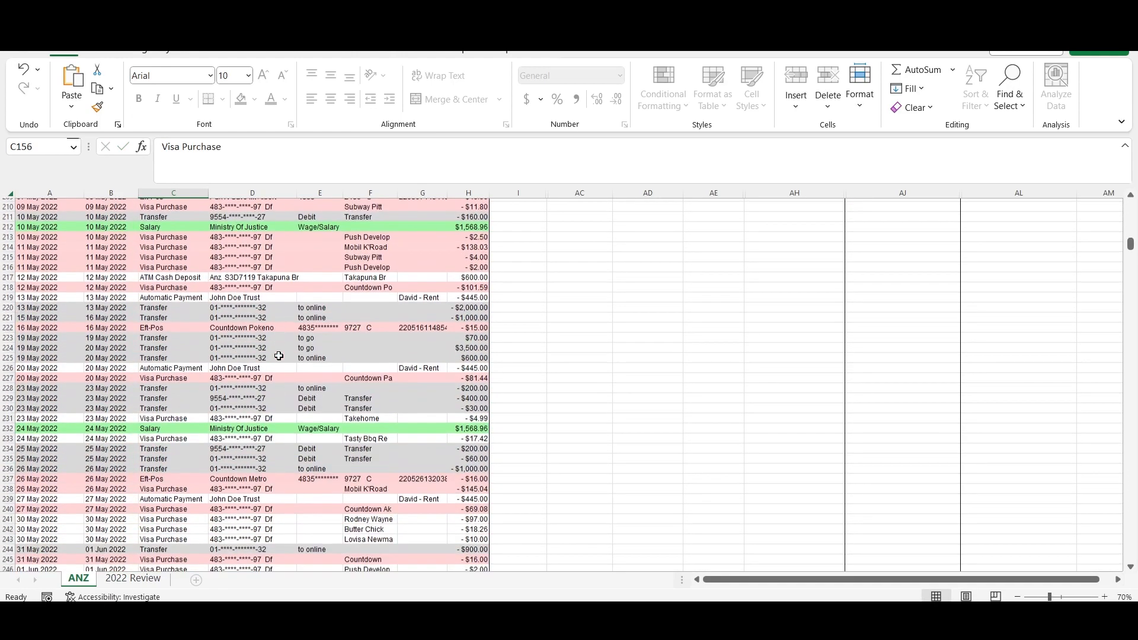
pyautogui.scroll(-20, 193, 376)
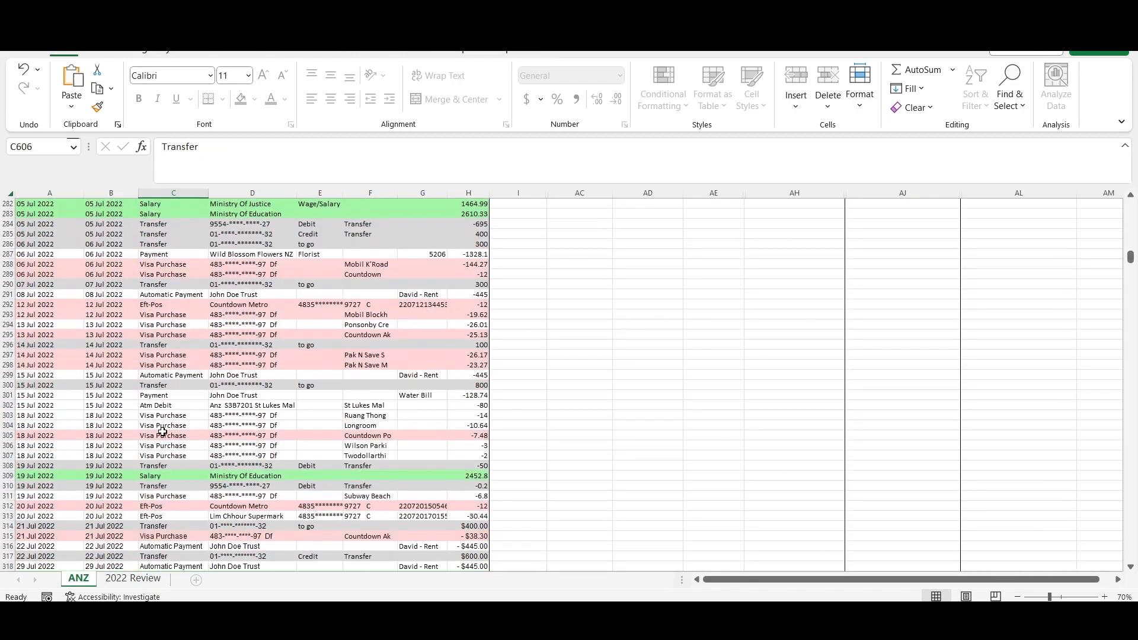
pyautogui.click(160, 354)
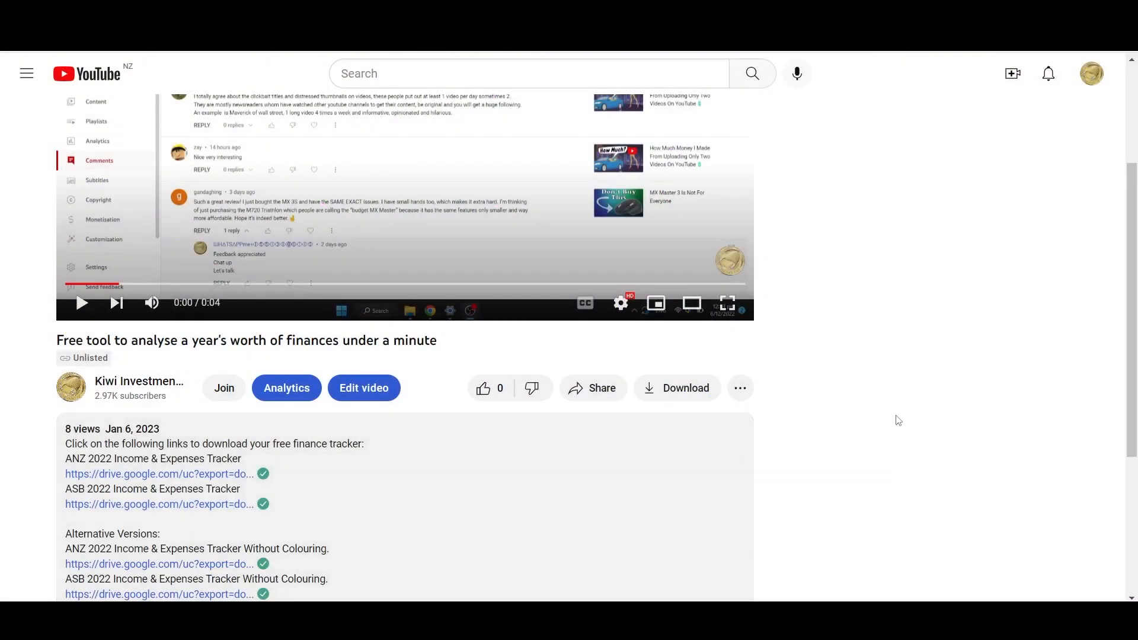
# - Switch to the YouTube video page and look through the finance tracker download links in its description
pyautogui.scroll(-4, 978, 403)
pyautogui.moveTo(65, 205); pyautogui.dragTo(244, 205)
pyautogui.moveTo(65, 280); pyautogui.dragTo(167, 282)
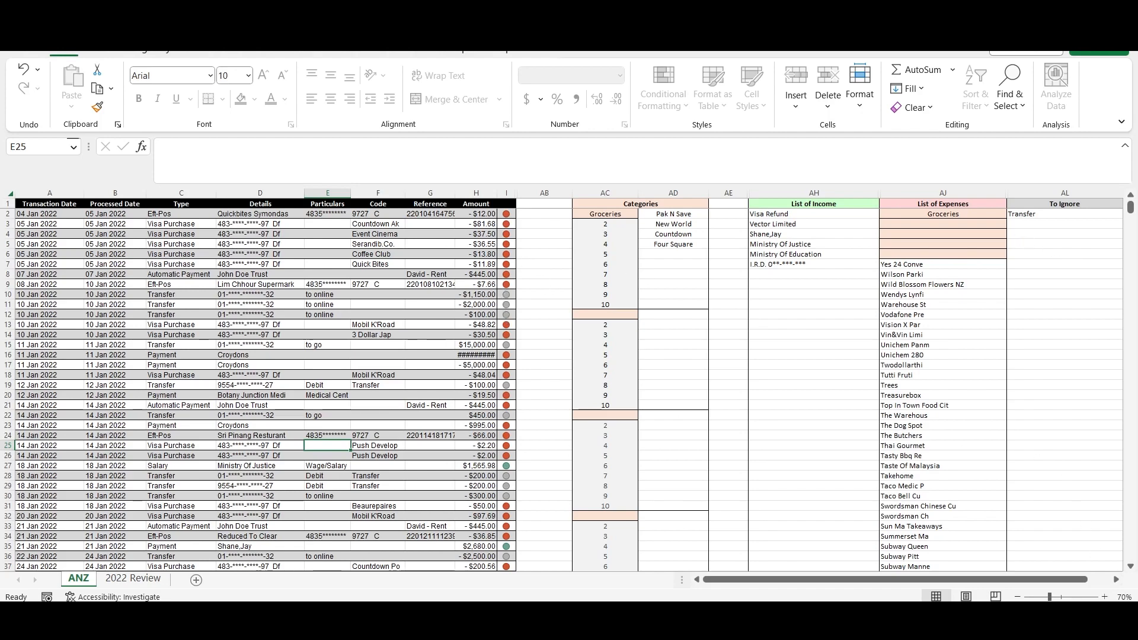
# - Enlarge the ANZ sheet to 90% zoom and look through the transactions and their coloured category markers
pyautogui.click(1105, 597)
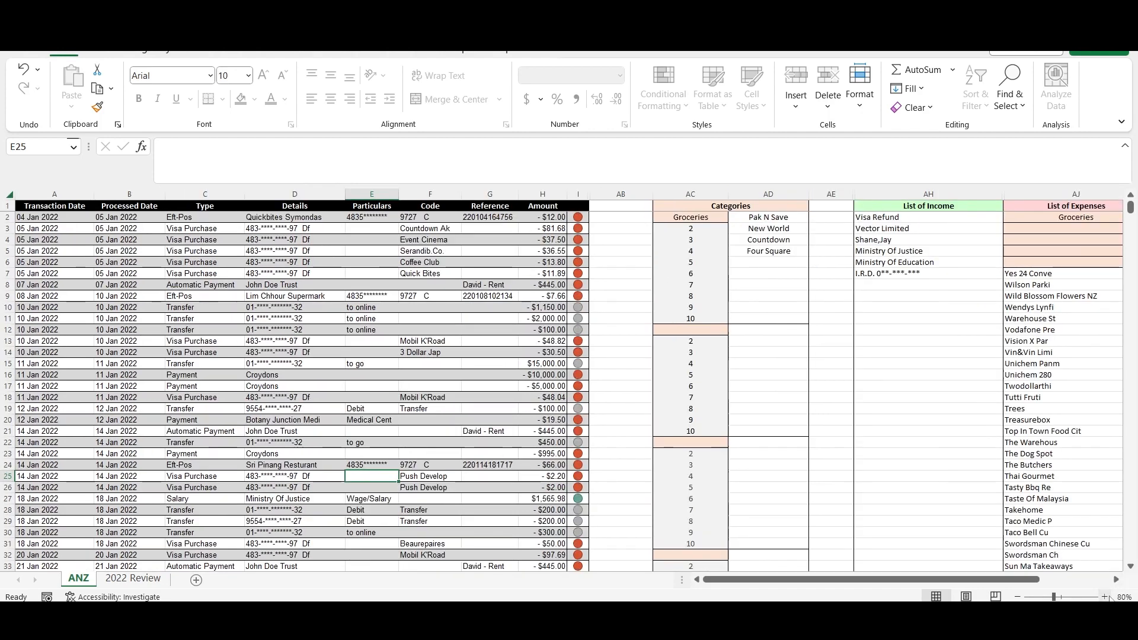
pyautogui.click(1105, 597)
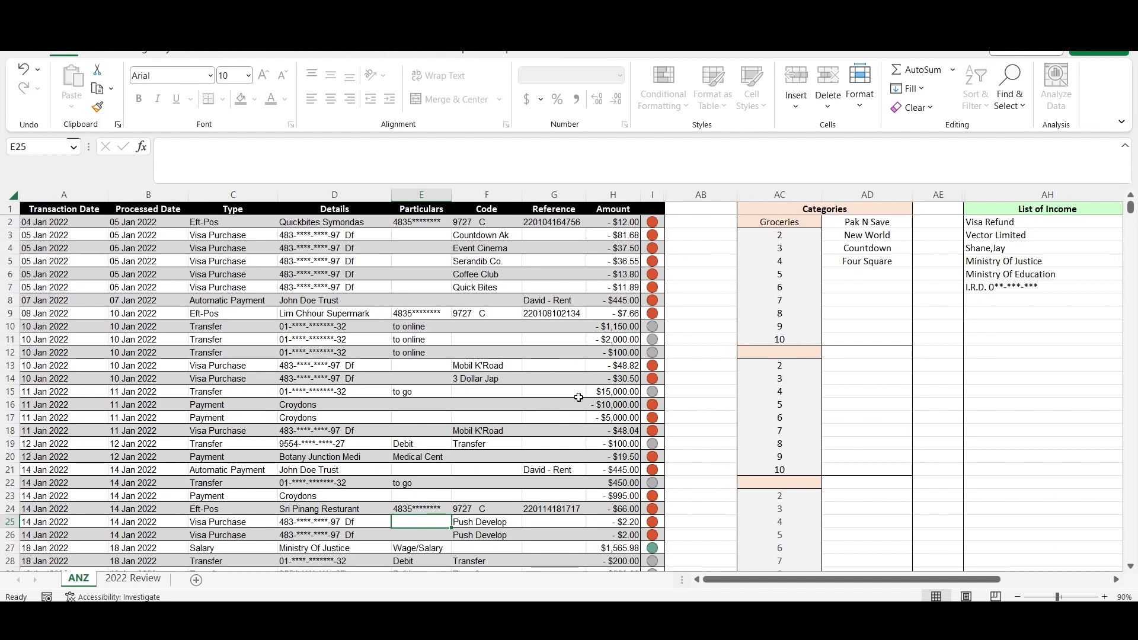
pyautogui.scroll(-8, 703, 388)
pyautogui.scroll(-18, 701, 398)
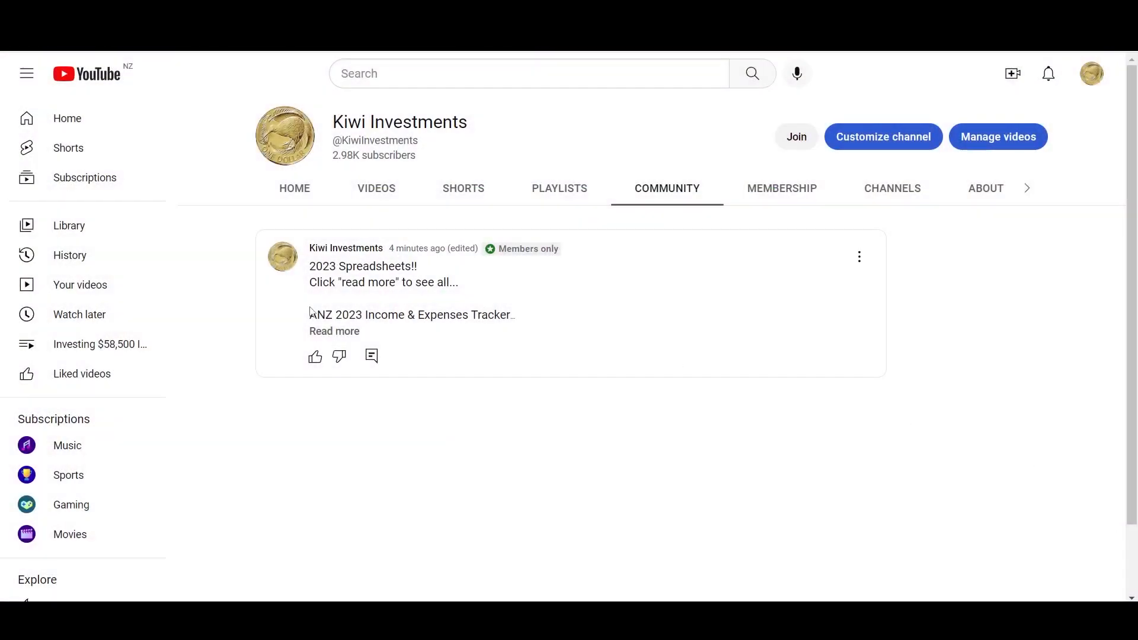
# - Expand the members-only 2023 Spreadsheets post on the YouTube channel's Community page and read its full list
pyautogui.click(332, 331)
pyautogui.scroll(-1, 640, 348)
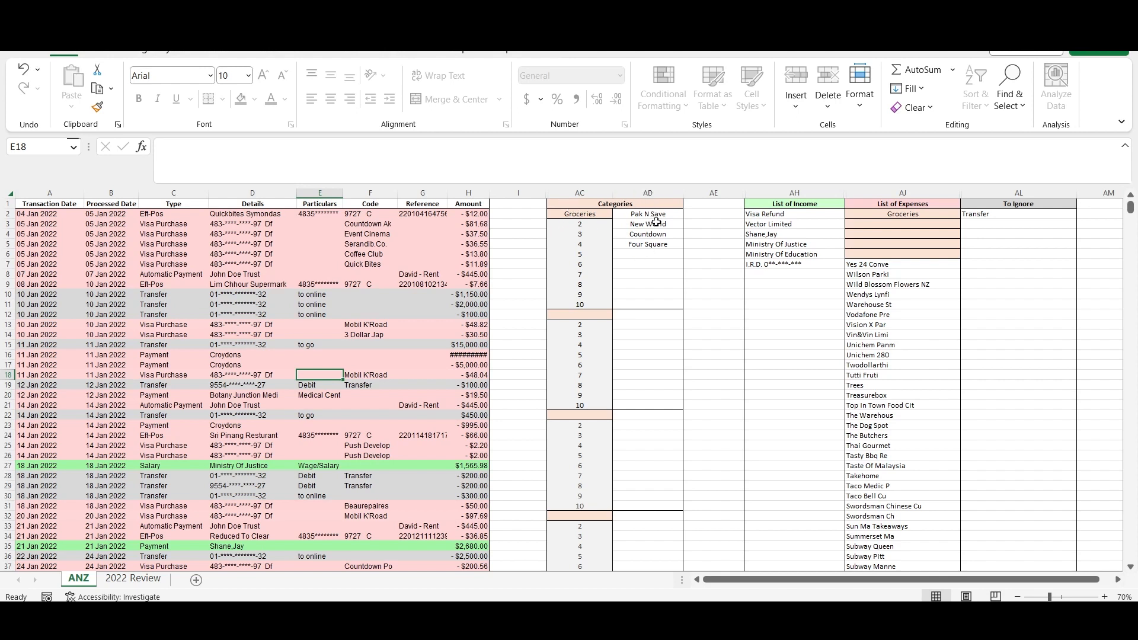
# - Clear the Groceries category name and its four supermarkets from the Categories table in the ANZ sheet
pyautogui.moveTo(648, 214); pyautogui.dragTo(649, 245)
pyautogui.press('Delete')
pyautogui.click(583, 215)
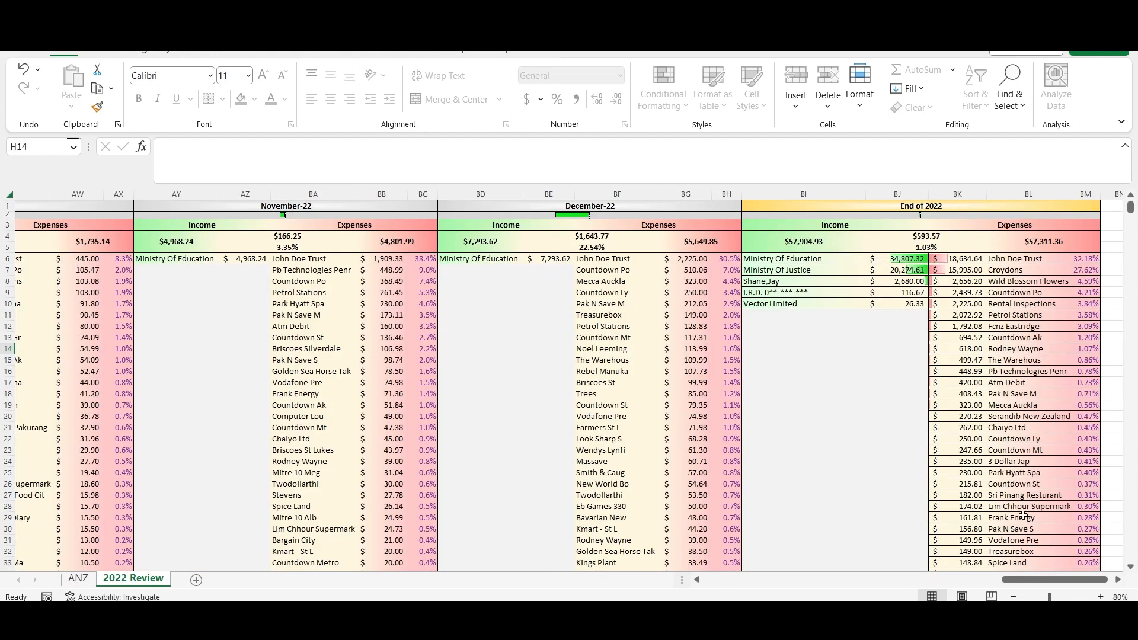
# - Check the separate Countdown and Pak N Save rows in the End of 2022 expenses of the 2022 Review sheet
pyautogui.click(132, 578)
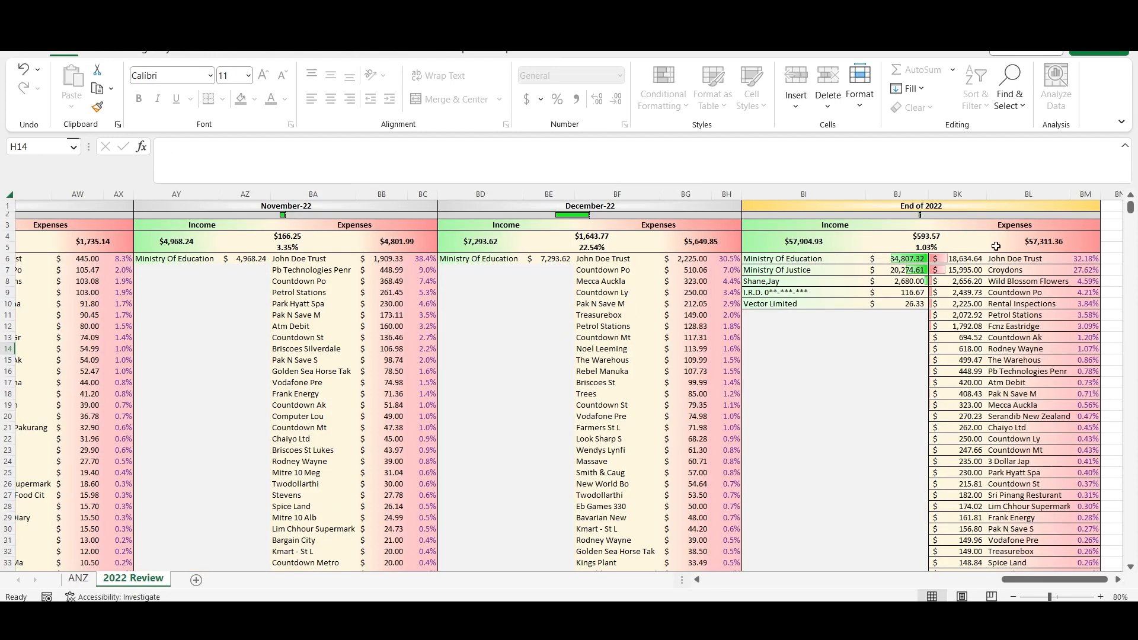
pyautogui.click(1026, 290)
pyautogui.click(1049, 338)
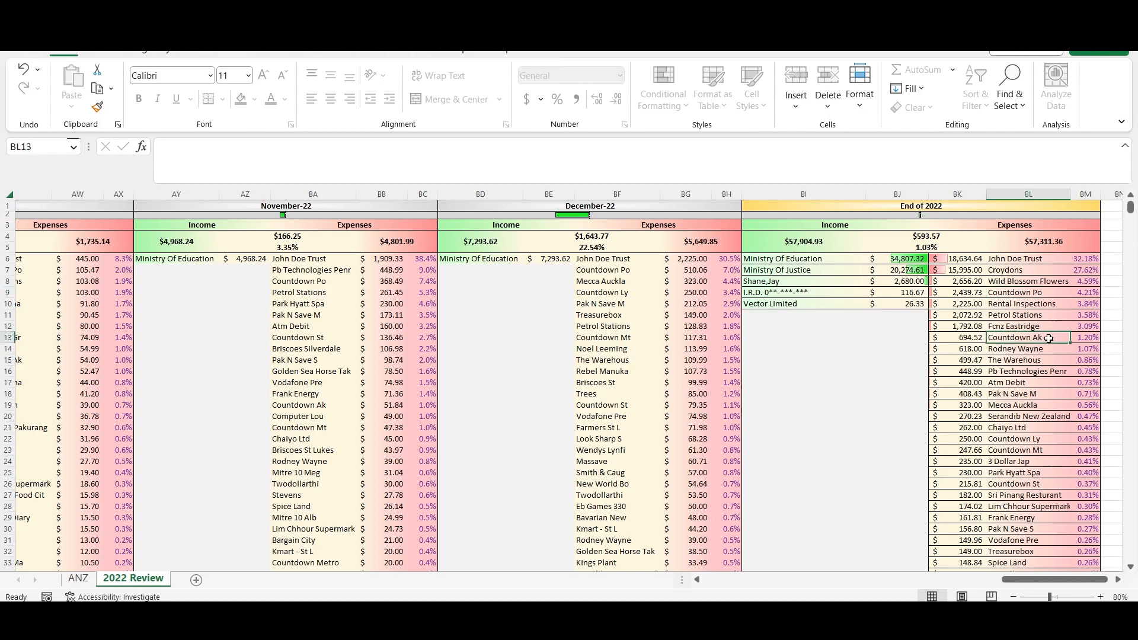
pyautogui.click(1034, 393)
pyautogui.click(1042, 438)
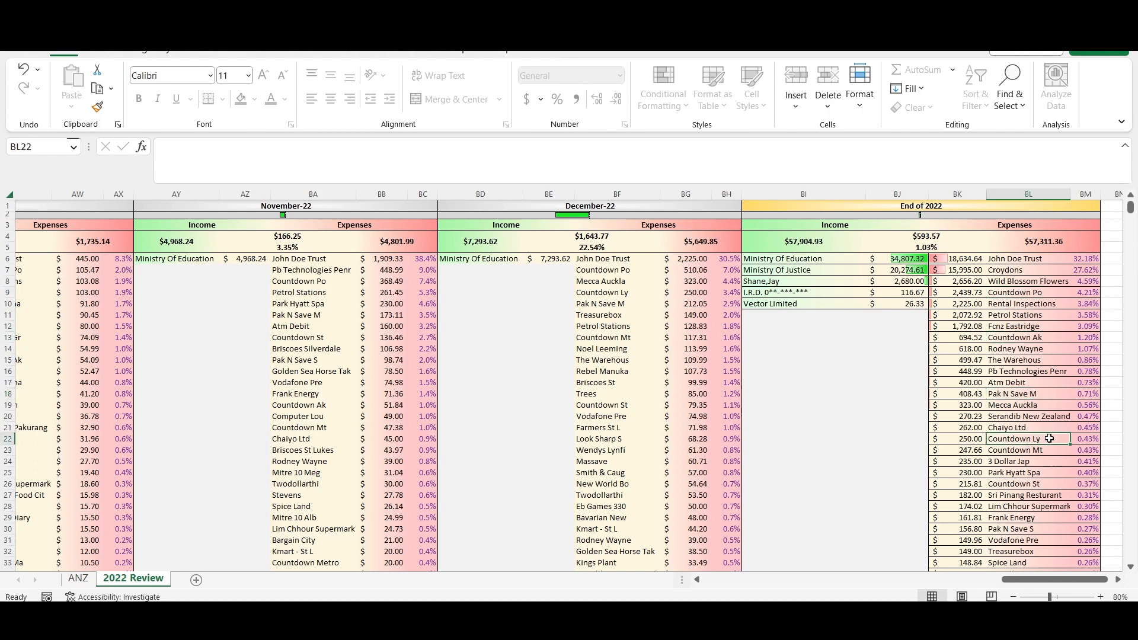
pyautogui.click(1050, 453)
pyautogui.click(1041, 483)
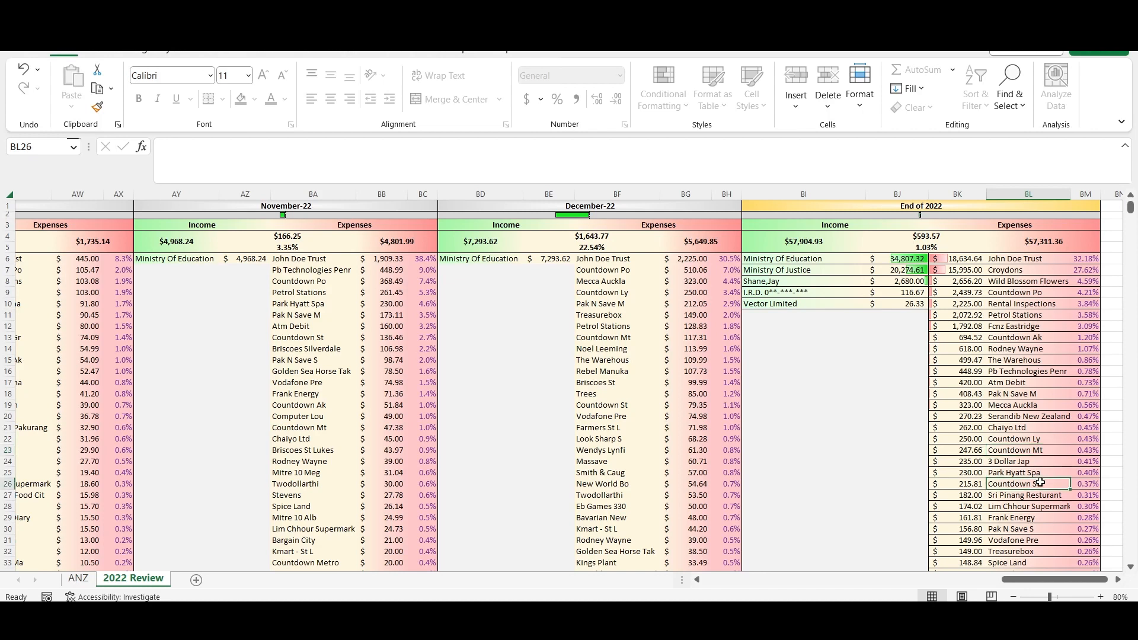
pyautogui.click(1042, 529)
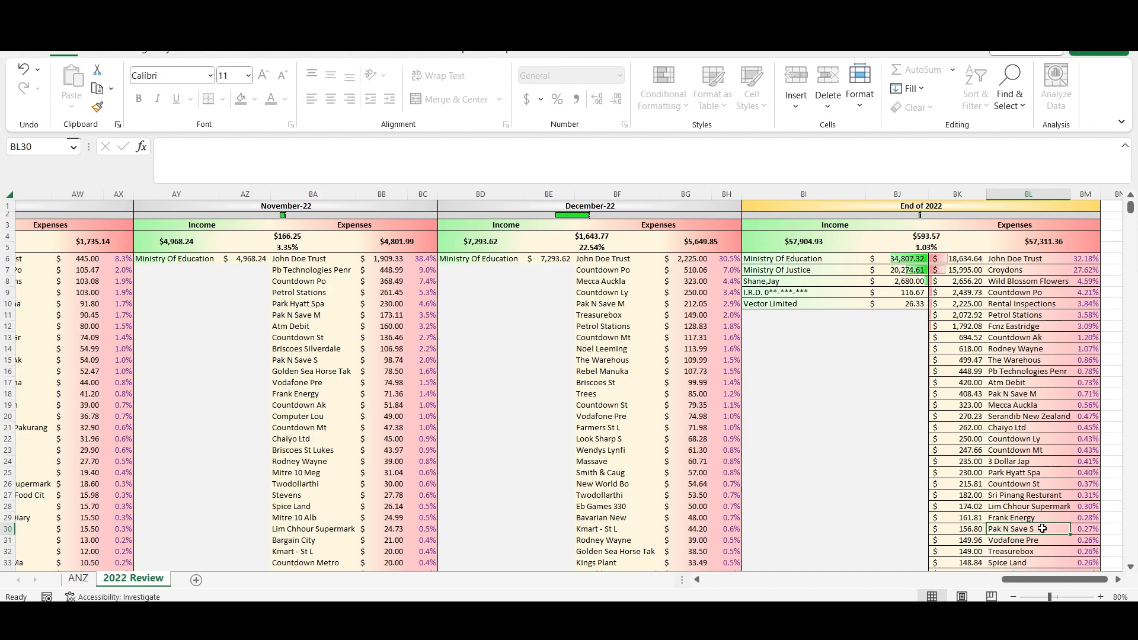
# - Restore the cleared Groceries category in the ANZ sheet and check the Groceries row under End of 2022 in 2022 Review
pyautogui.click(78, 578)
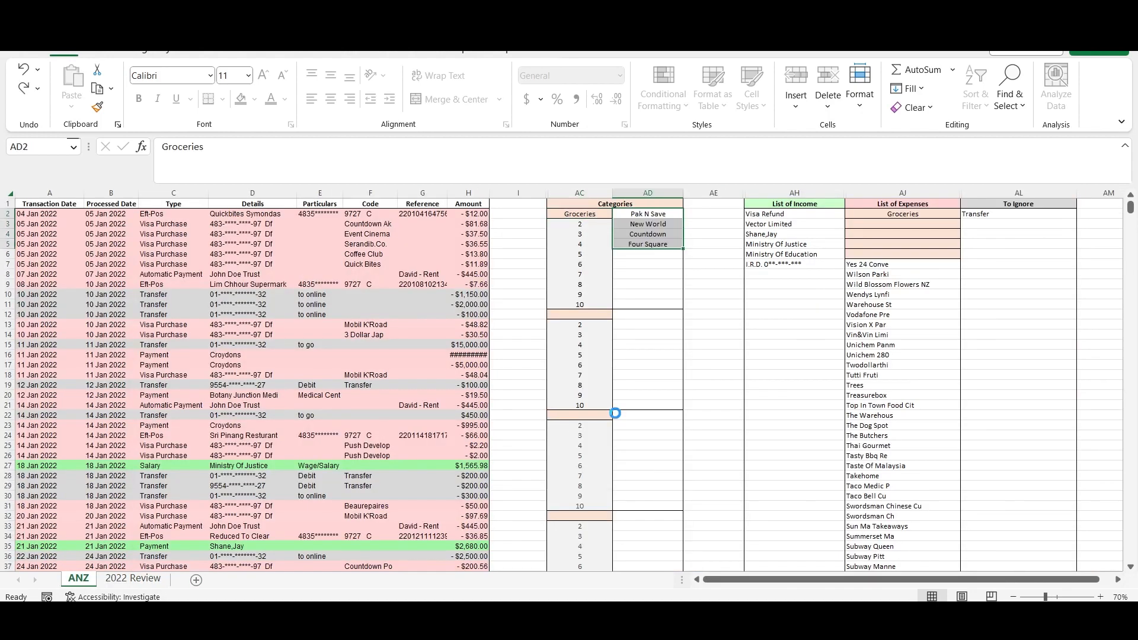
pyautogui.click(133, 578)
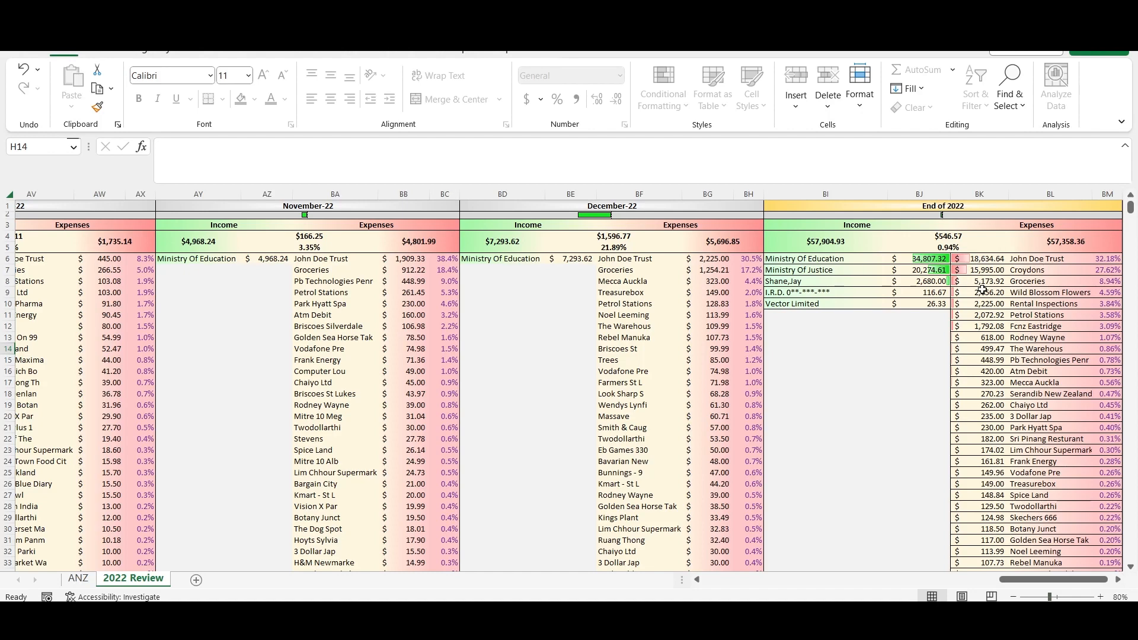
pyautogui.click(1023, 286)
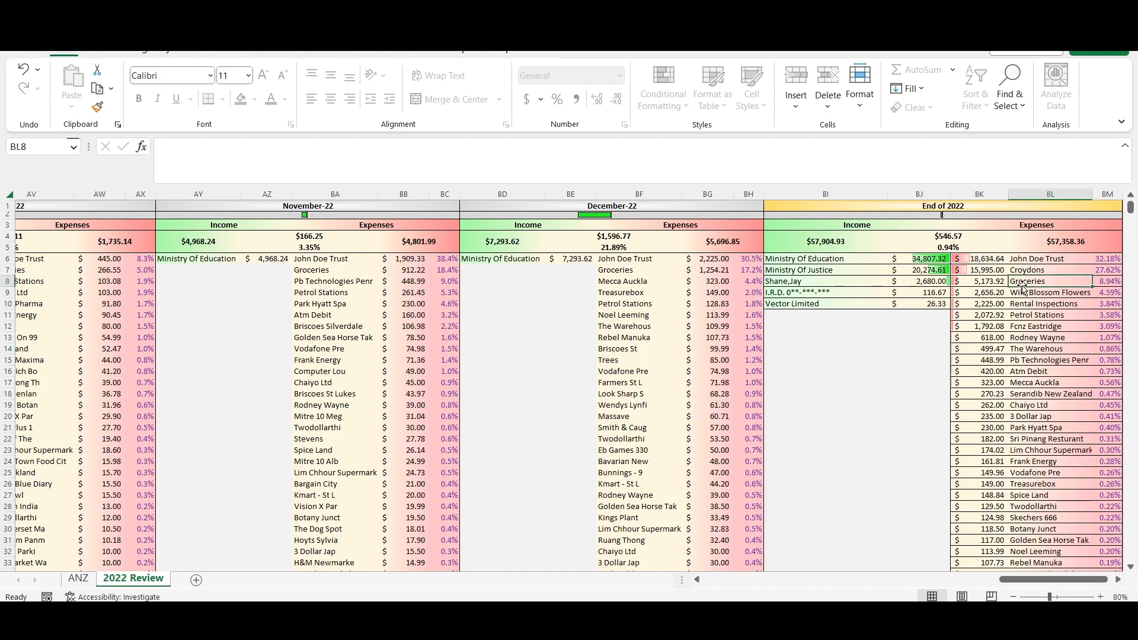
pyautogui.click(1104, 282)
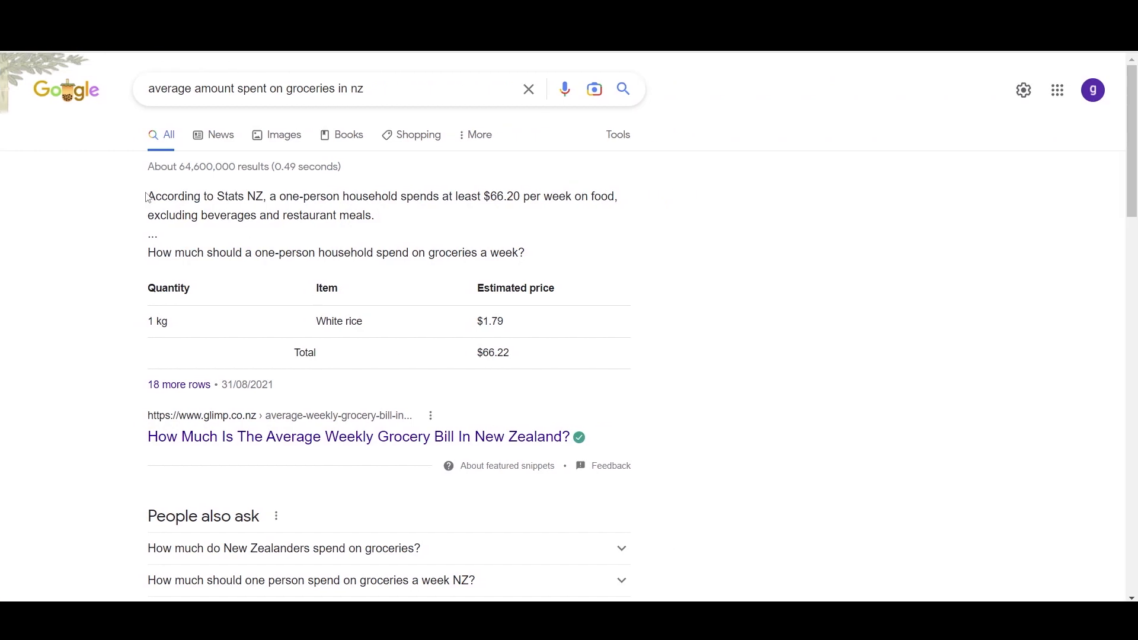
# - Highlight the Stats NZ weekly food spend in the Google result and calculate 66.2 × 52 × 2 in Calculator
pyautogui.moveTo(147, 197); pyautogui.dragTo(616, 200)
pyautogui.click(664, 624)
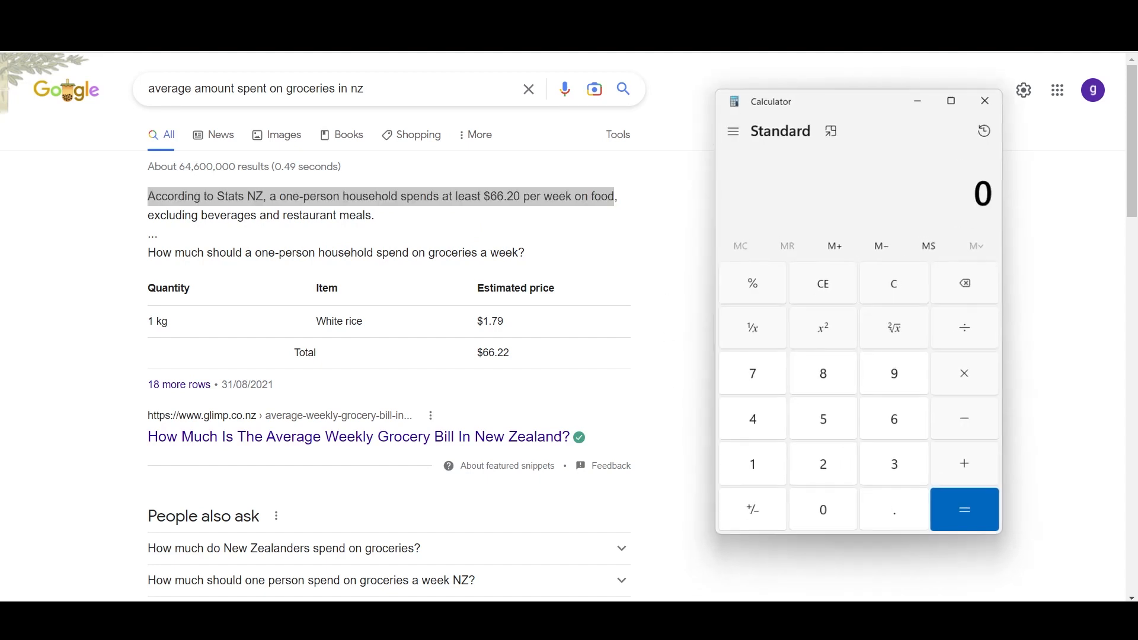
pyautogui.write('66.2')
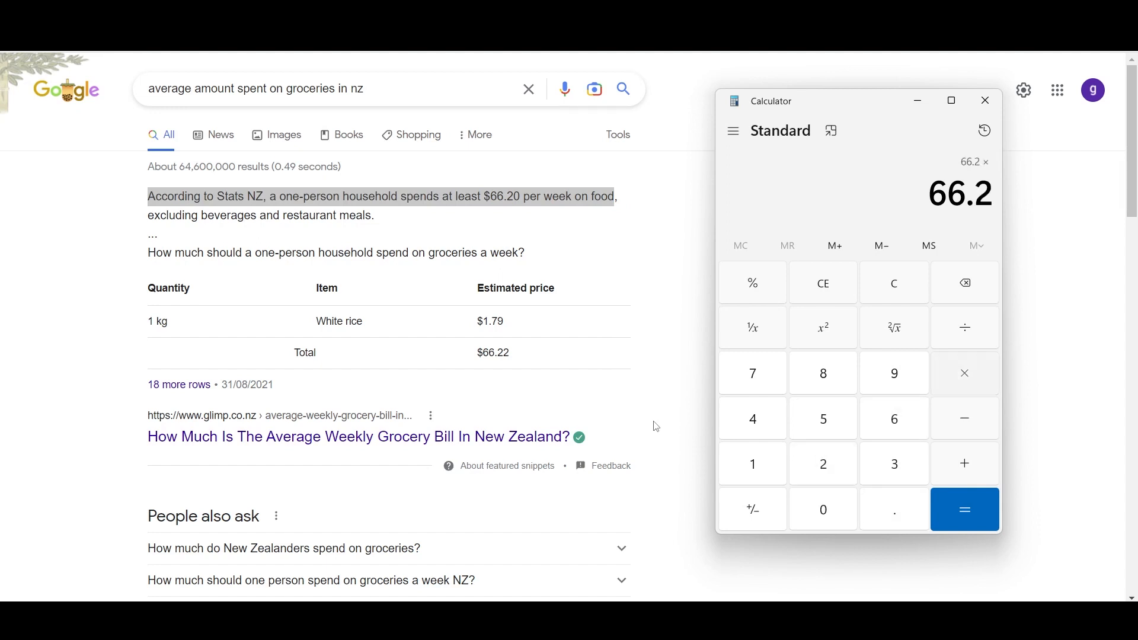
pyautogui.write('*52*2')
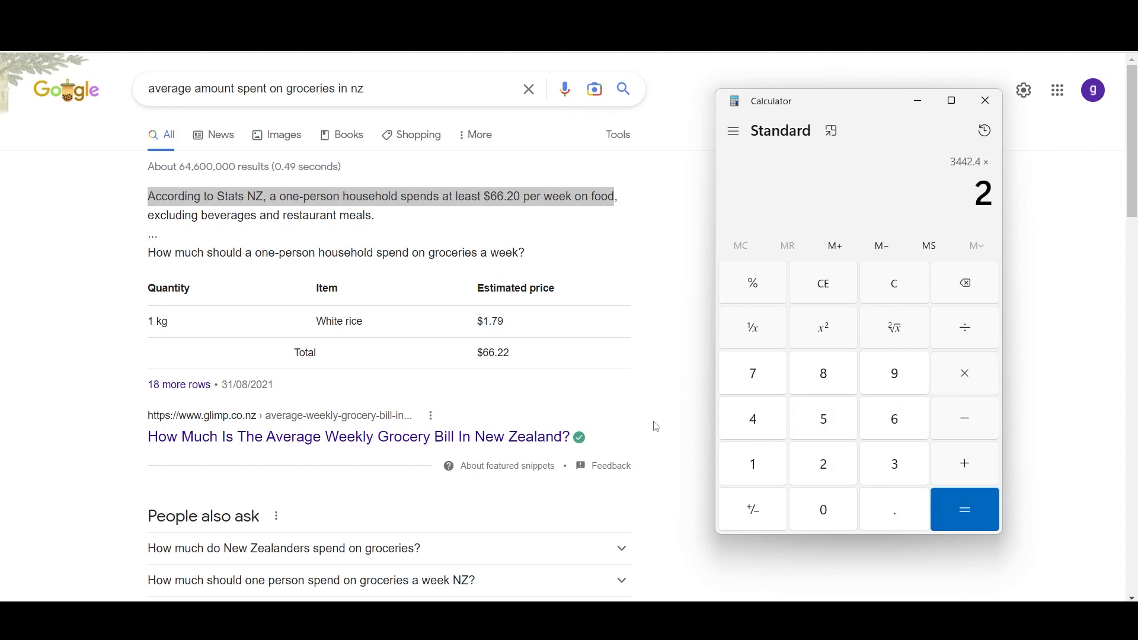
pyautogui.press('Return')
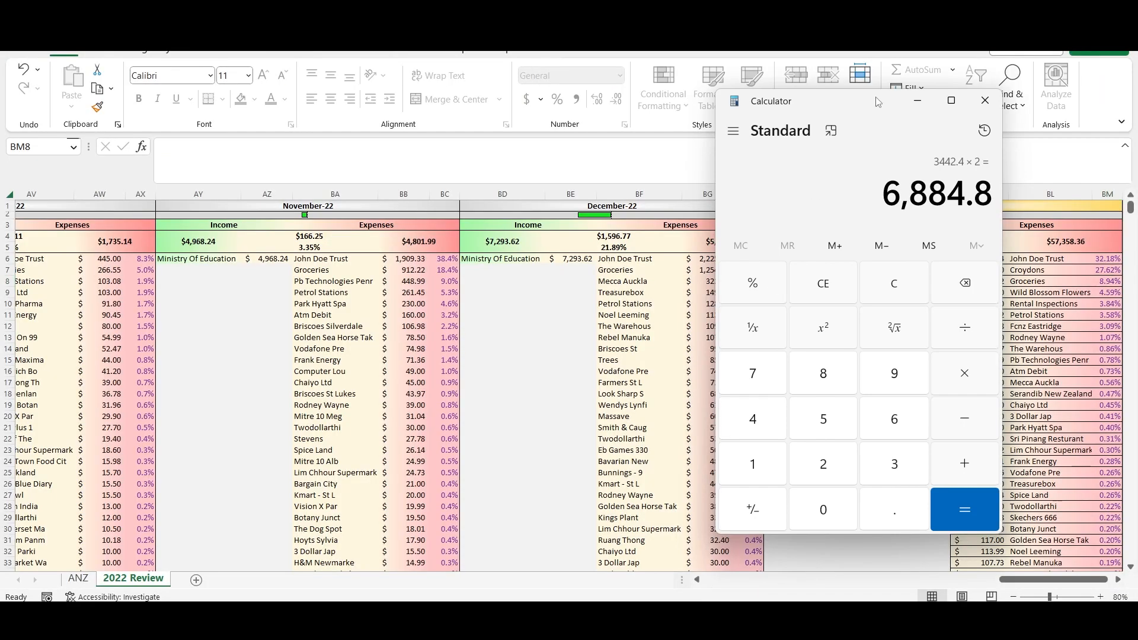
# - Place Calculator beside the End of 2022 expenses to compare the Groceries amount, and check the Petrol Stations row
pyautogui.moveTo(877, 102); pyautogui.dragTo(718, 136)
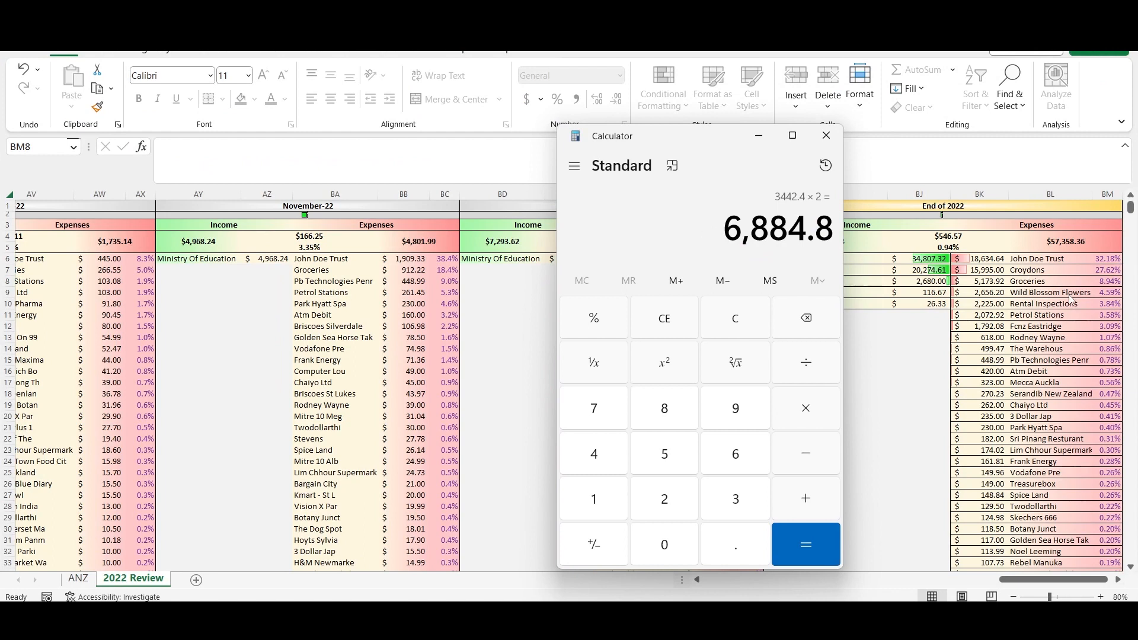
pyautogui.click(1036, 322)
pyautogui.click(1026, 318)
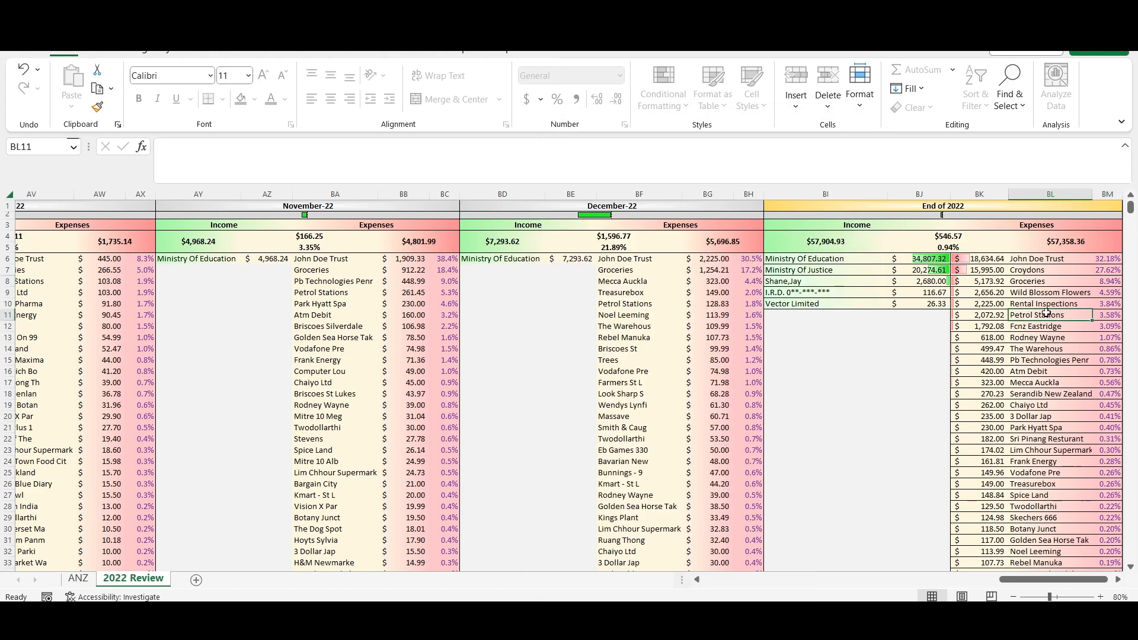
# - Add a kitchen renovation category to the ANZ sheet's Categories table with Supplier 1 in AD12 and Plumber in AD13
pyautogui.click(78, 578)
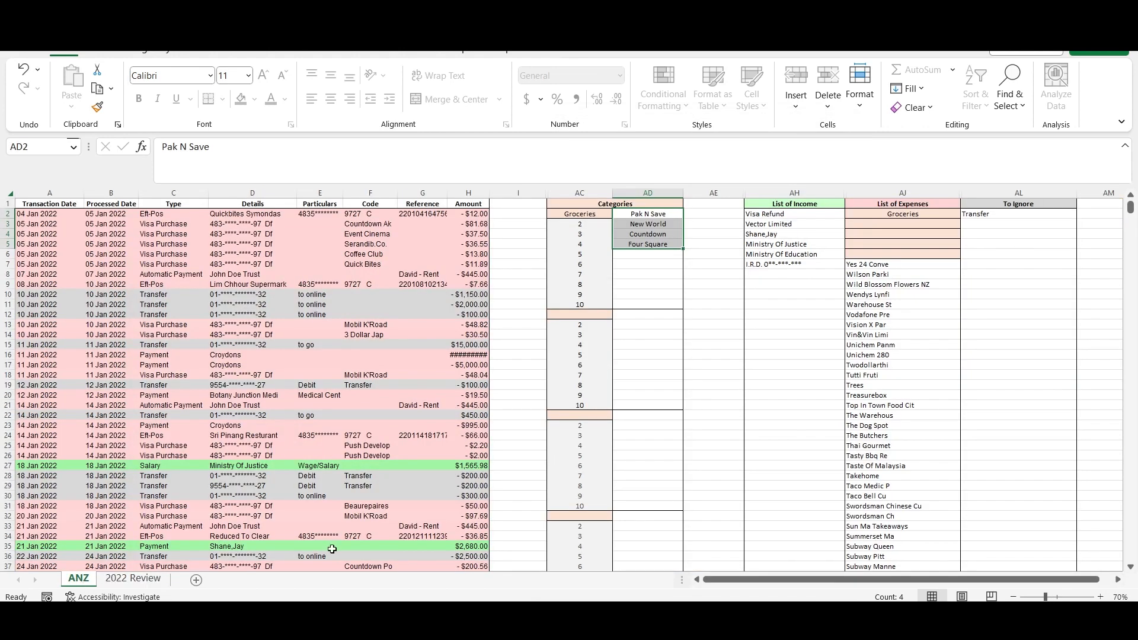
pyautogui.click(649, 311)
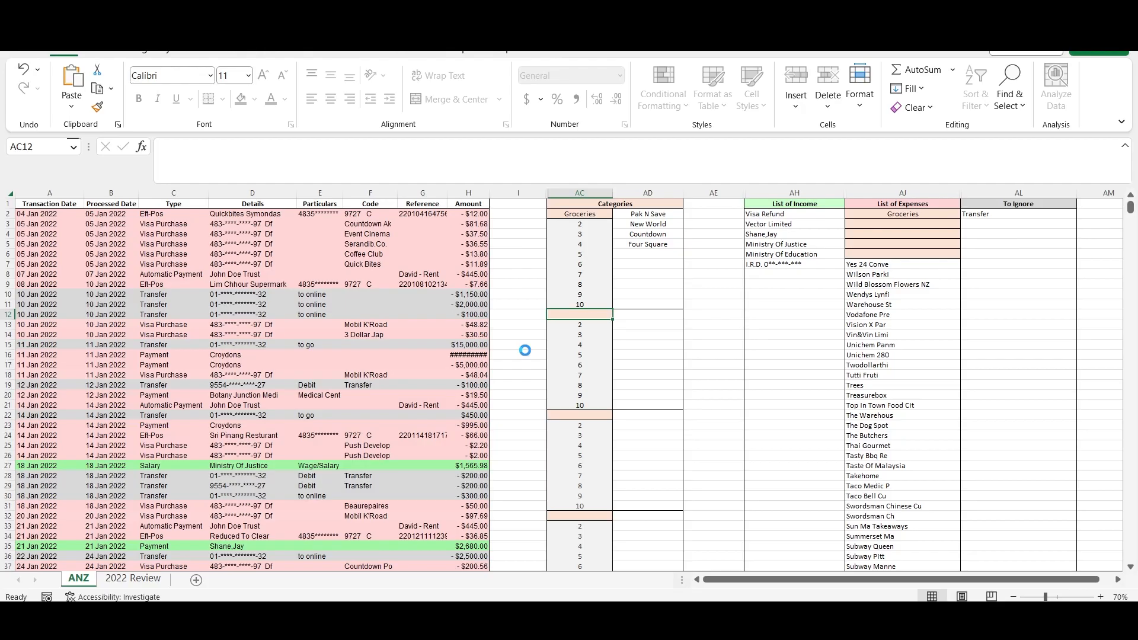
pyautogui.click(640, 314)
pyautogui.write('Supplie')
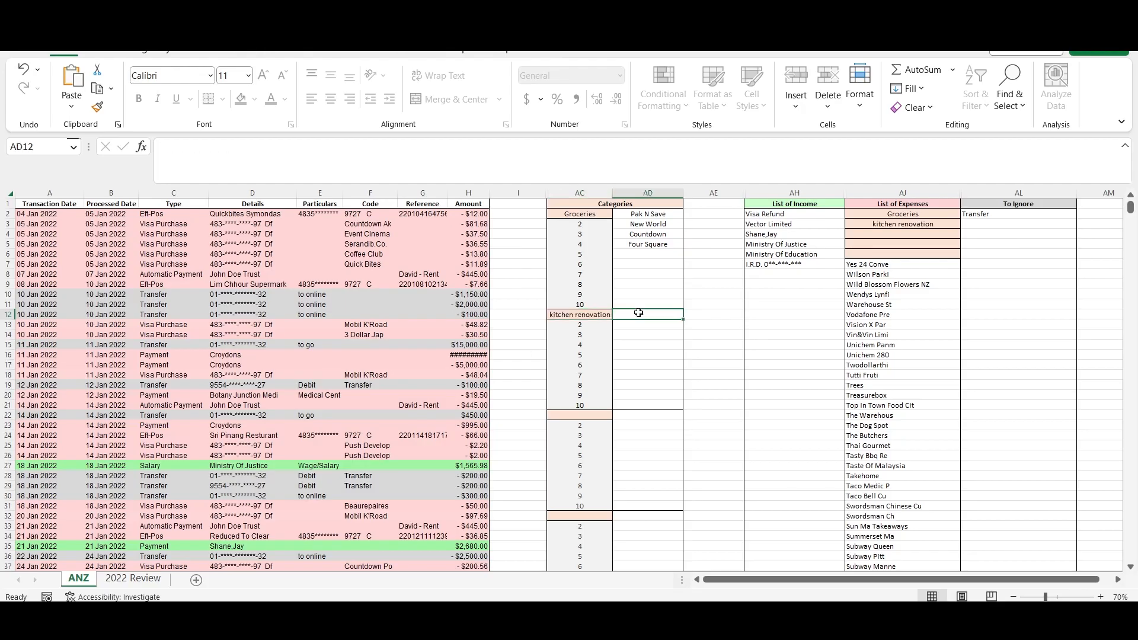
pyautogui.write('r 1')
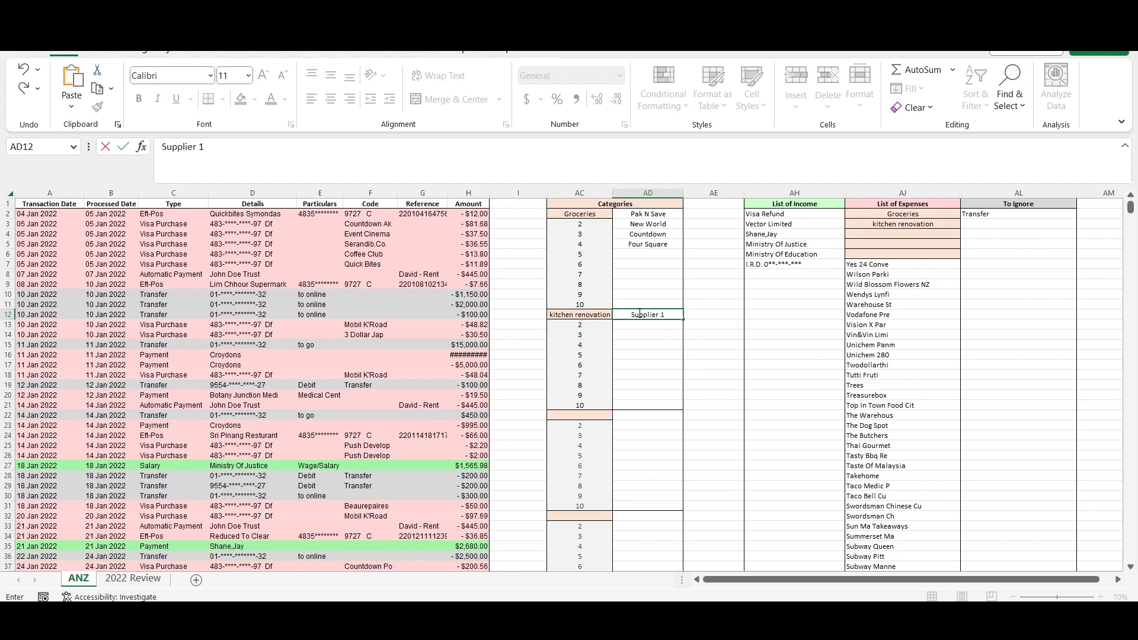
pyautogui.press('Return')
pyautogui.write('Plumber')
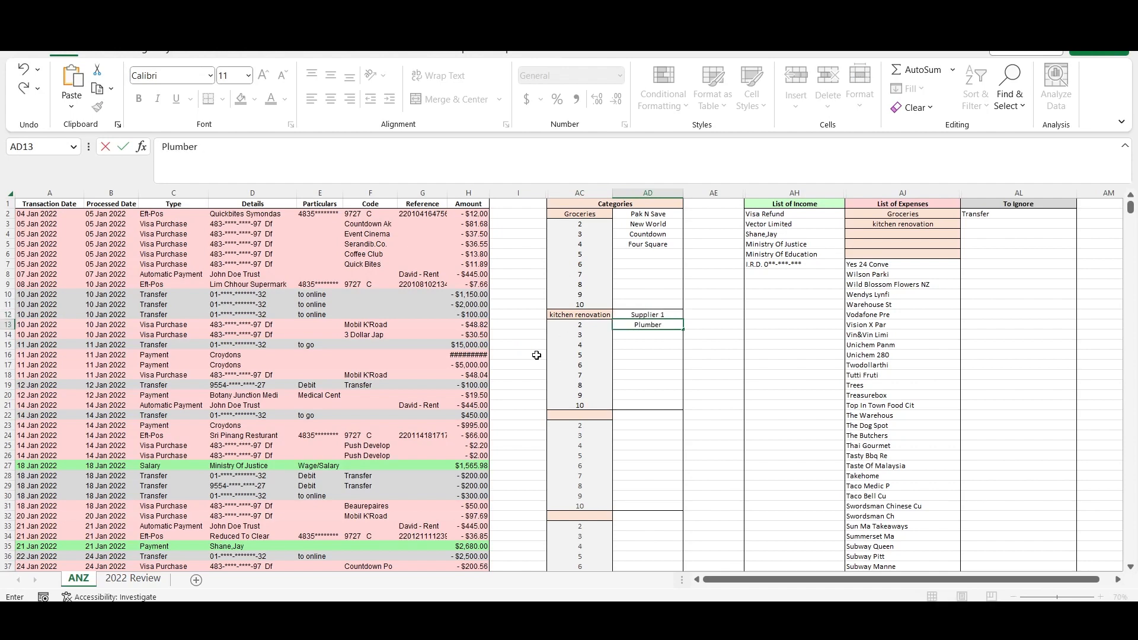
pyautogui.press('Return')
# - Clear Plumber, Supplier 1 and the kitchen renovation name from the second category block
pyautogui.press('Up')
pyautogui.press('Delete')
pyautogui.press('Up')
pyautogui.press('Delete')
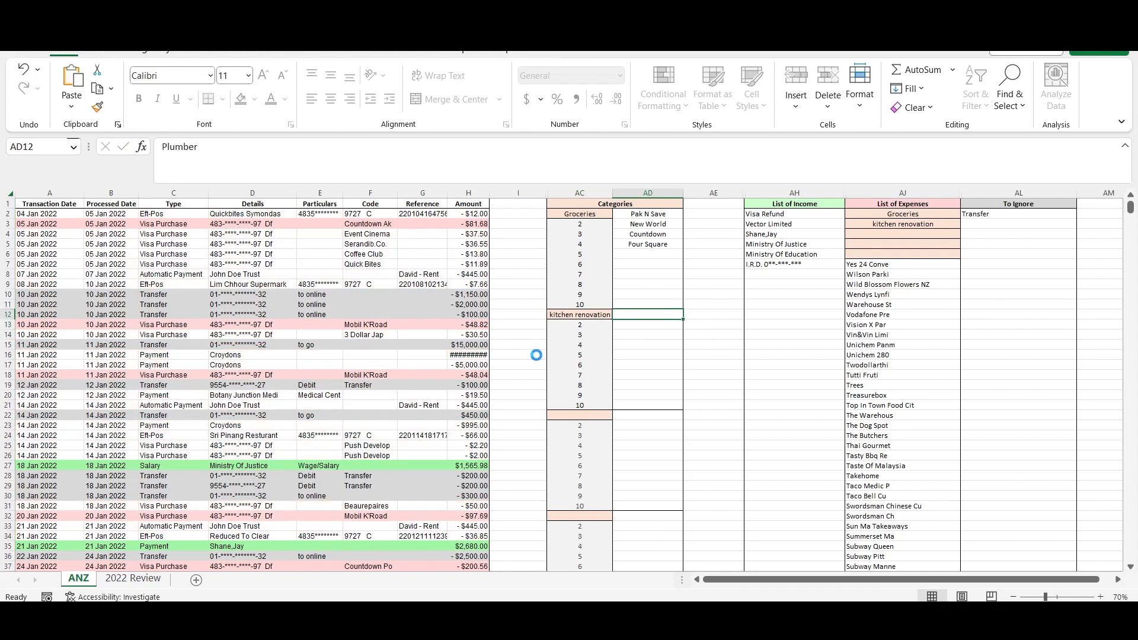
pyautogui.press('Left')
pyautogui.press('Delete')
# - Look through the End of 2022 expenses in the 2022 Review sheet for fast-food rows such as Subway, Kfc and Mcdonalds
pyautogui.hotkey('ctrl', 'pagedown')
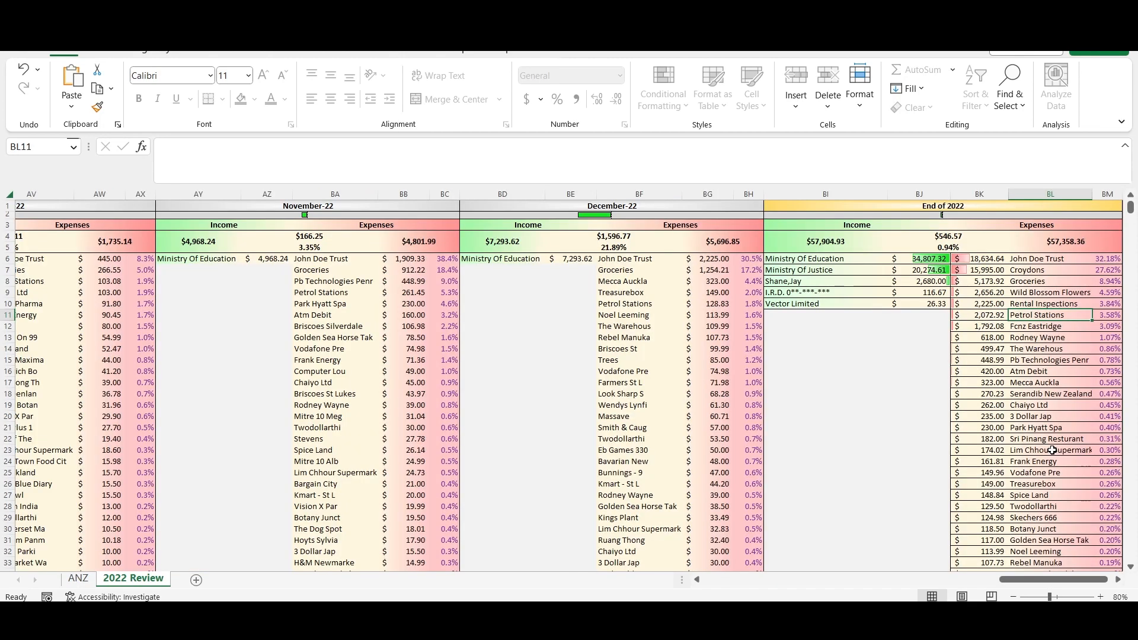
pyautogui.scroll(-9, 1052, 450)
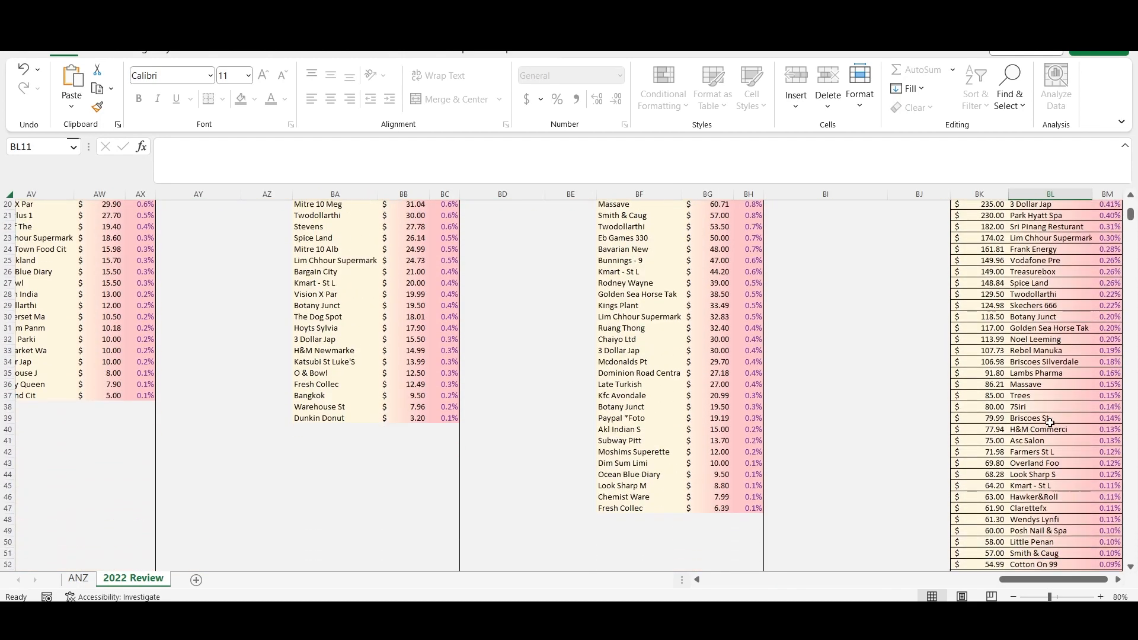
pyautogui.scroll(-3, 1049, 422)
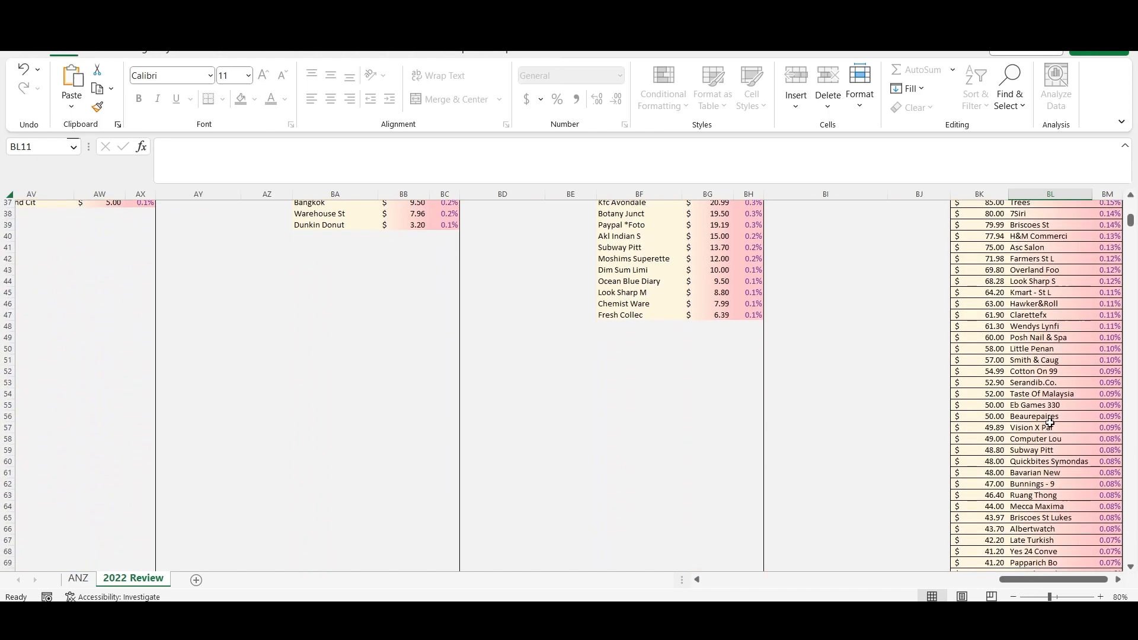
pyautogui.click(1031, 452)
pyautogui.scroll(-4, 1031, 452)
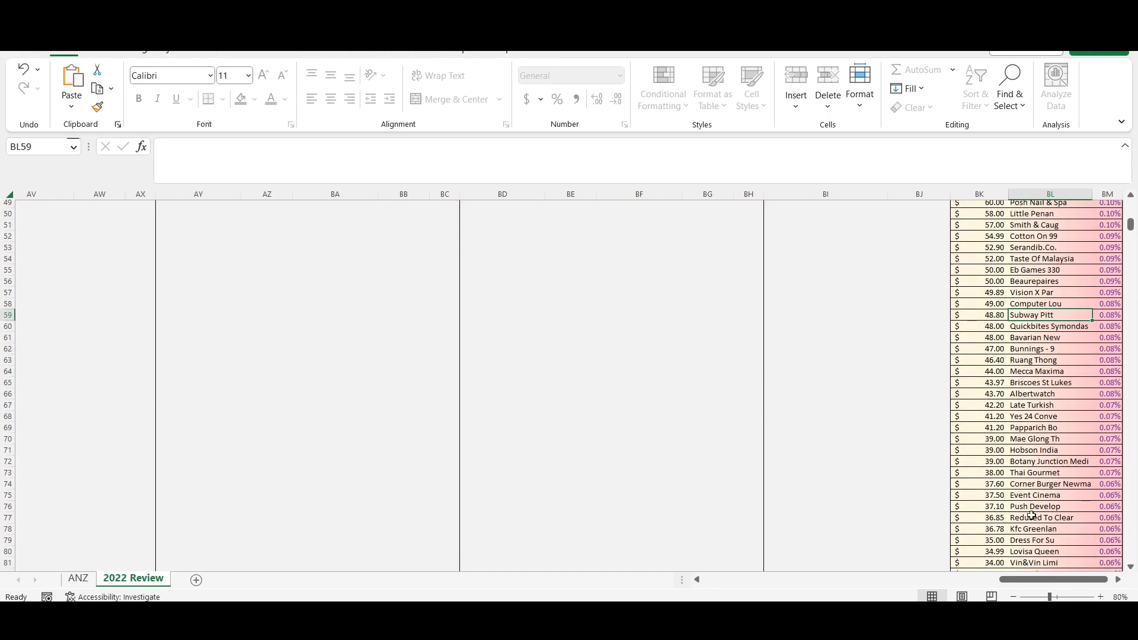
pyautogui.click(1032, 528)
pyautogui.scroll(-3, 1061, 527)
pyautogui.scroll(-5, 1071, 528)
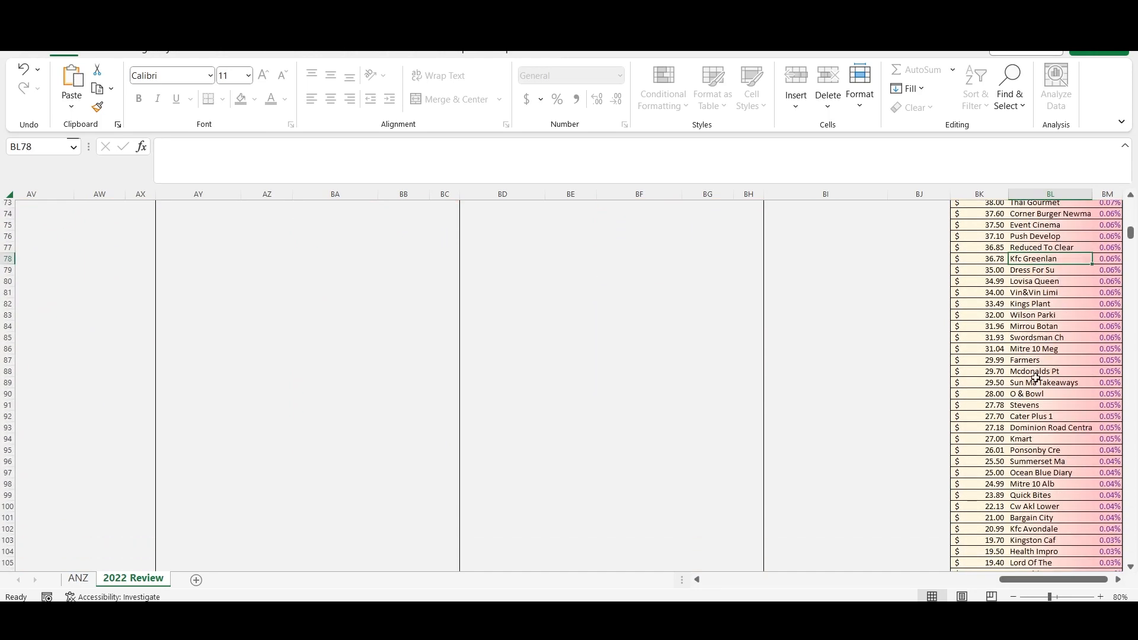
pyautogui.click(1036, 372)
pyautogui.click(1050, 528)
pyautogui.scroll(-8, 1052, 525)
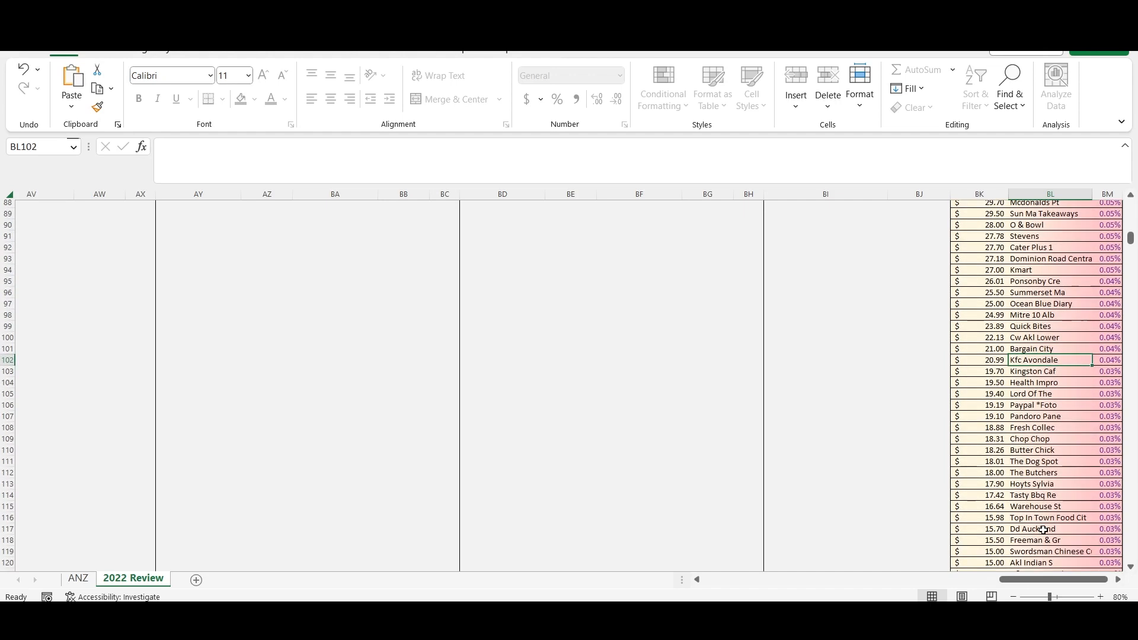
pyautogui.click(1059, 511)
pyautogui.scroll(-7, 1063, 507)
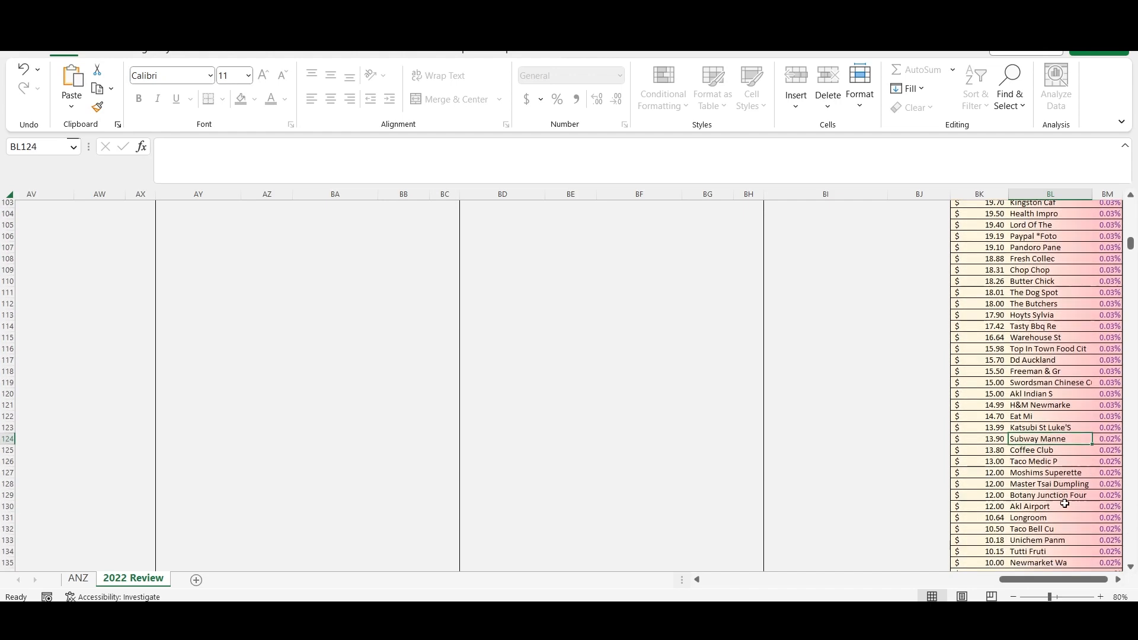
pyautogui.moveTo(1037, 497); pyautogui.dragTo(1050, 507)
pyautogui.click(1051, 521)
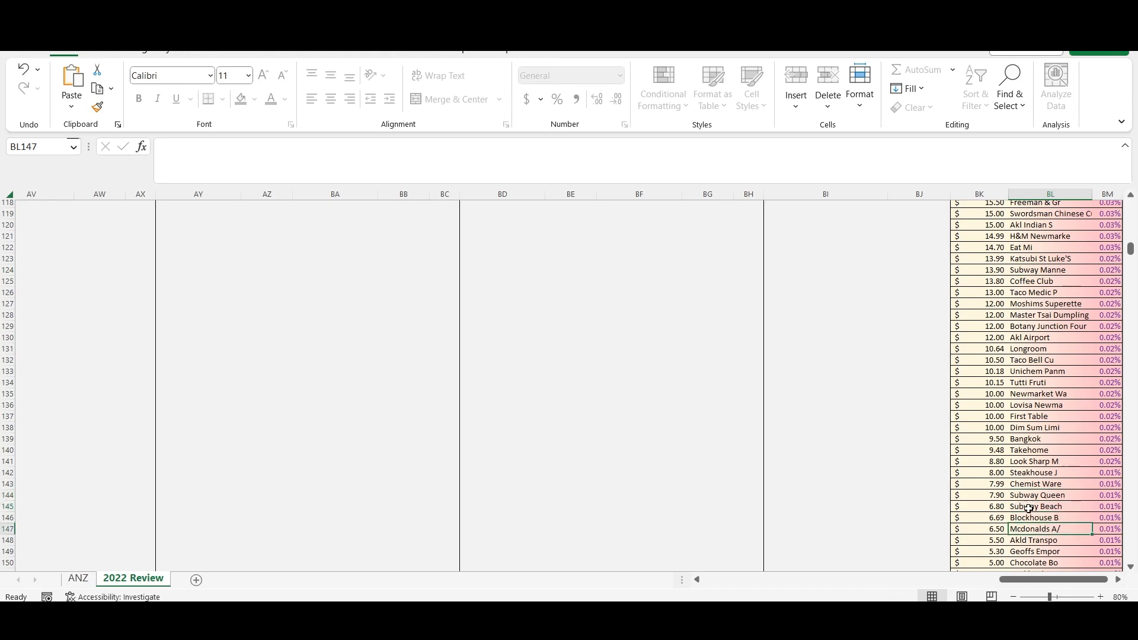
# - Add a Fast Food category to the ANZ sheet's second category block with suppliers Subway, McDonalds and KFC
pyautogui.click(77, 579)
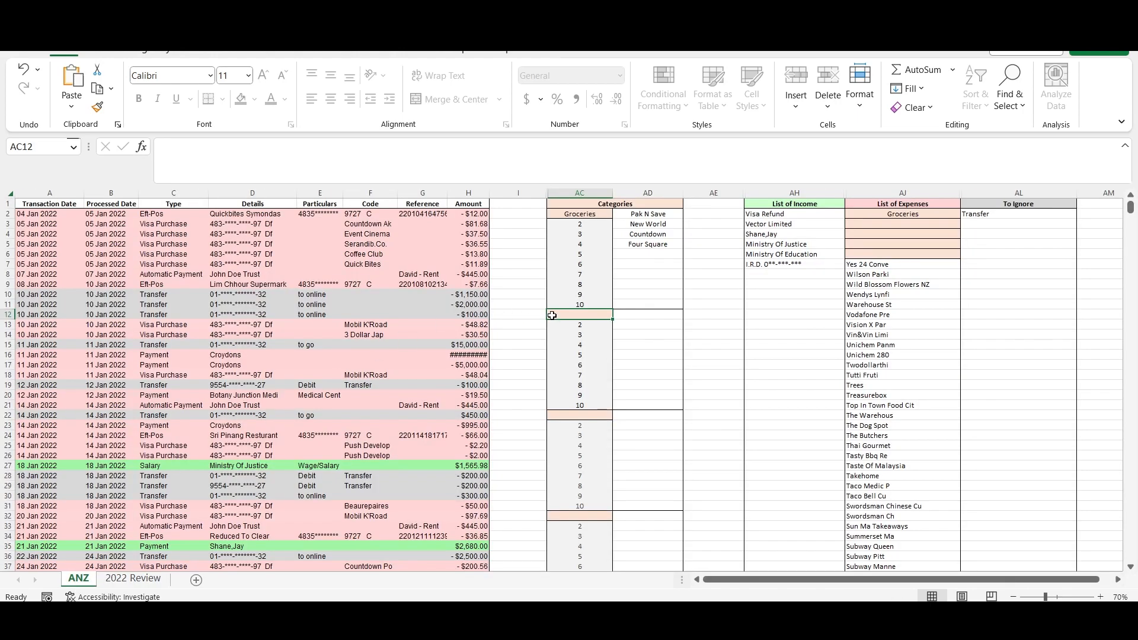
pyautogui.write('Fast Food')
pyautogui.press('Tab')
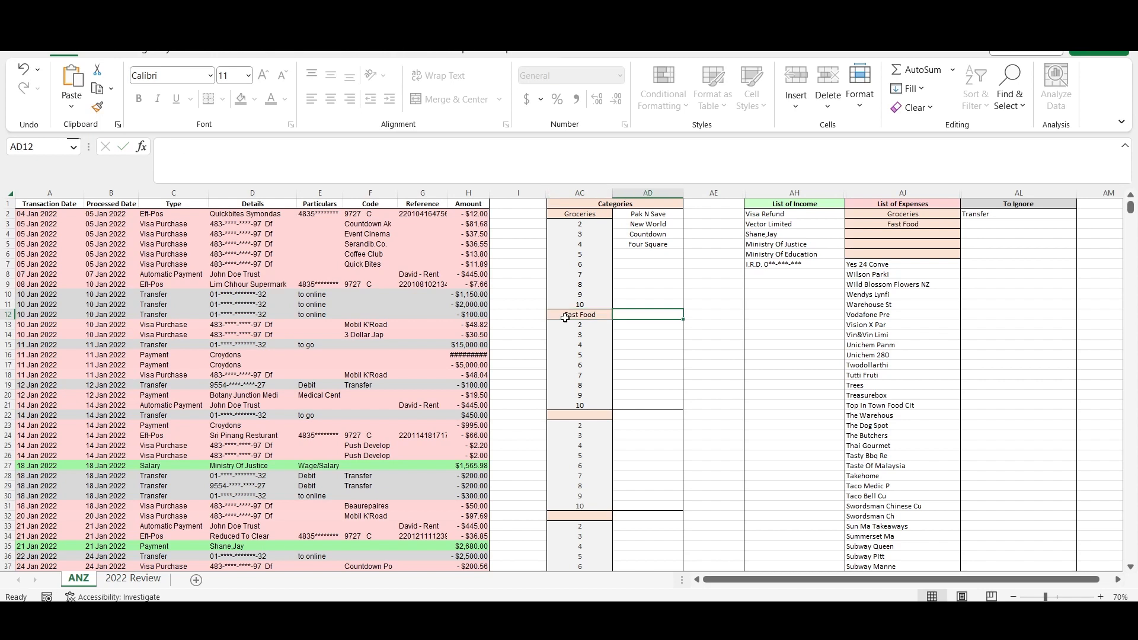
pyautogui.write('Subway')
pyautogui.press('Down')
pyautogui.write('McD')
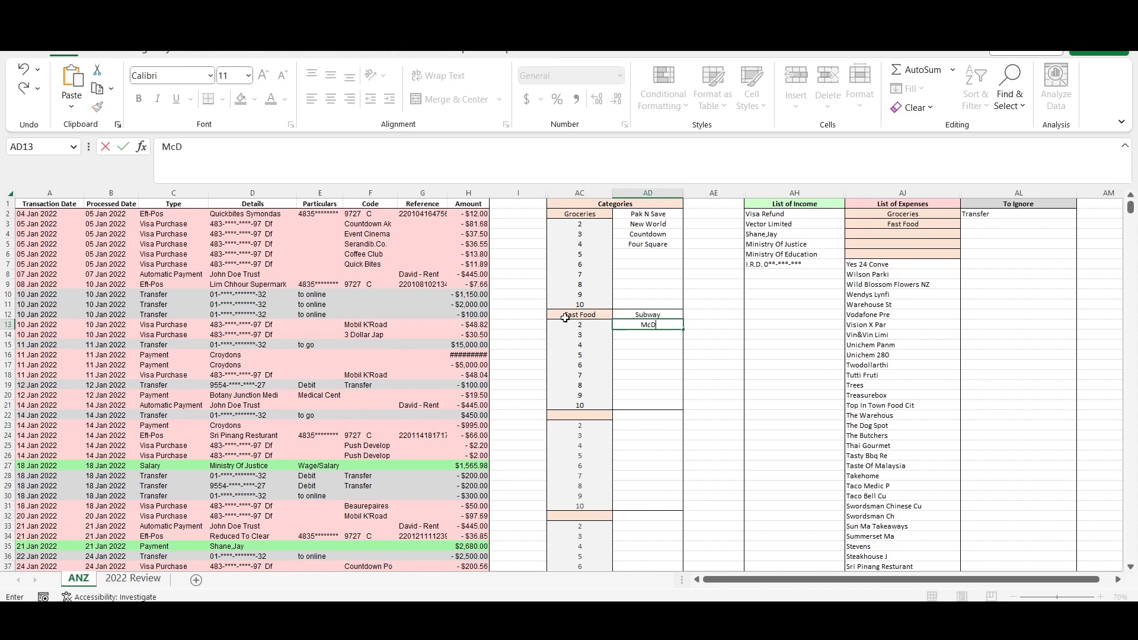
pyautogui.write('onalds')
pyautogui.press('Down')
pyautogui.write('KFC')
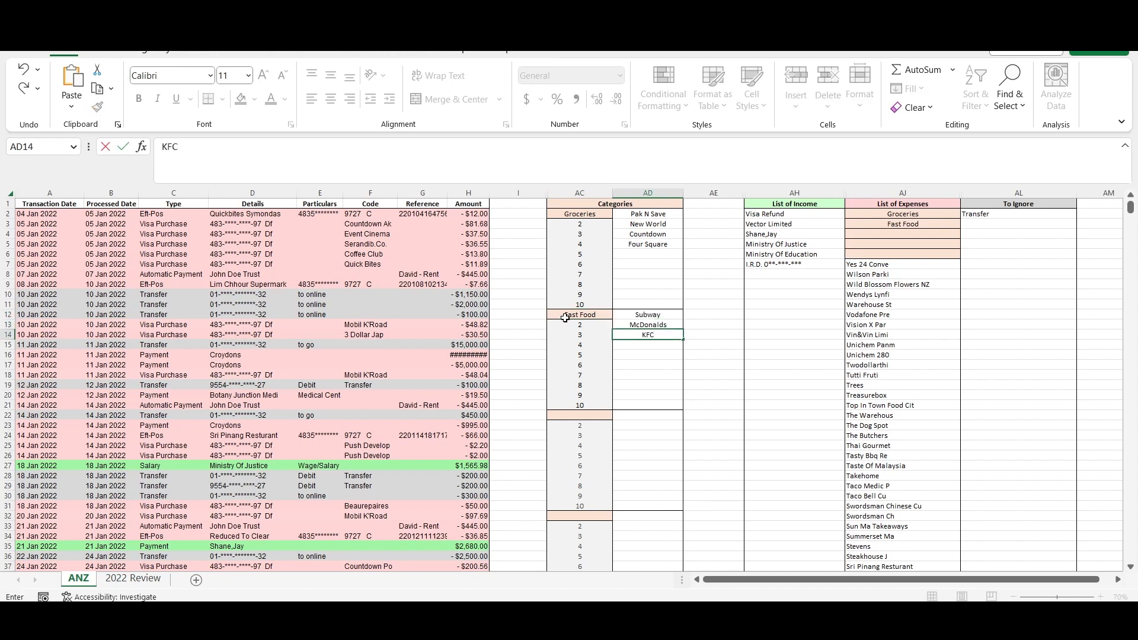
pyautogui.press('Return')
# - Check the Fast Food row and its amount in the End of 2022 expenses of the 2022 Review sheet
pyautogui.click(131, 579)
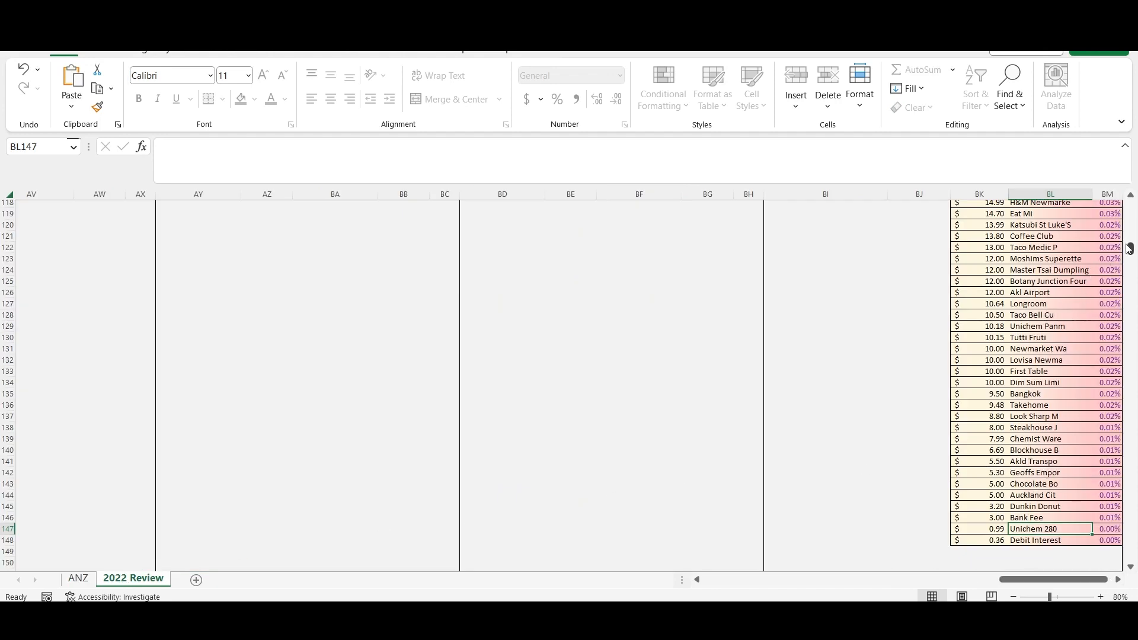
pyautogui.moveTo(1131, 250); pyautogui.dragTo(1130, 206)
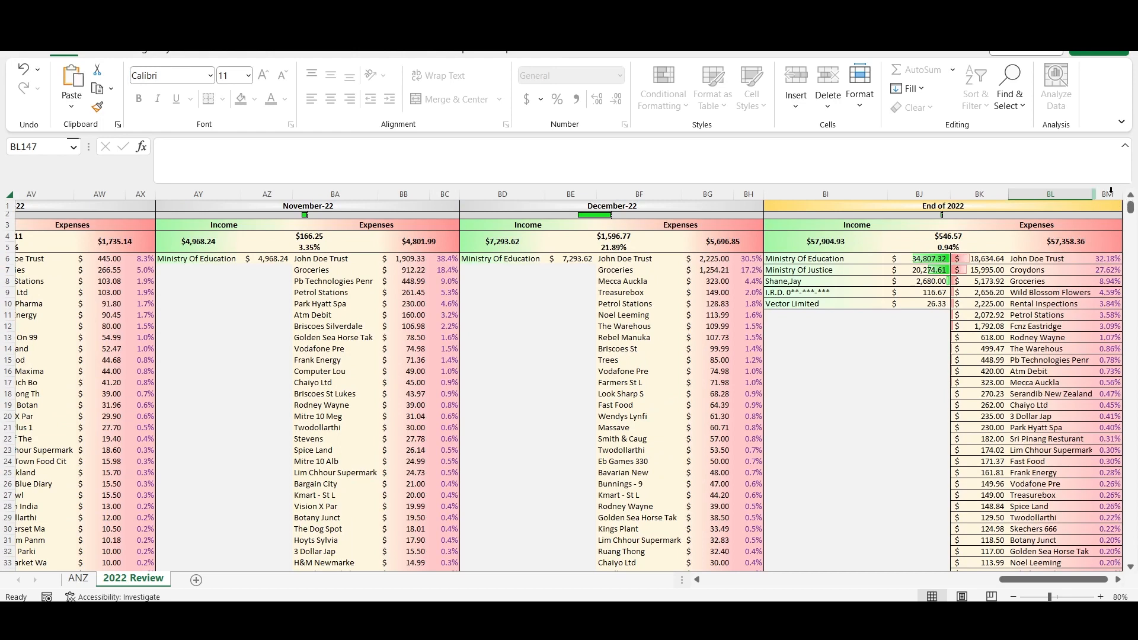
pyautogui.click(1032, 462)
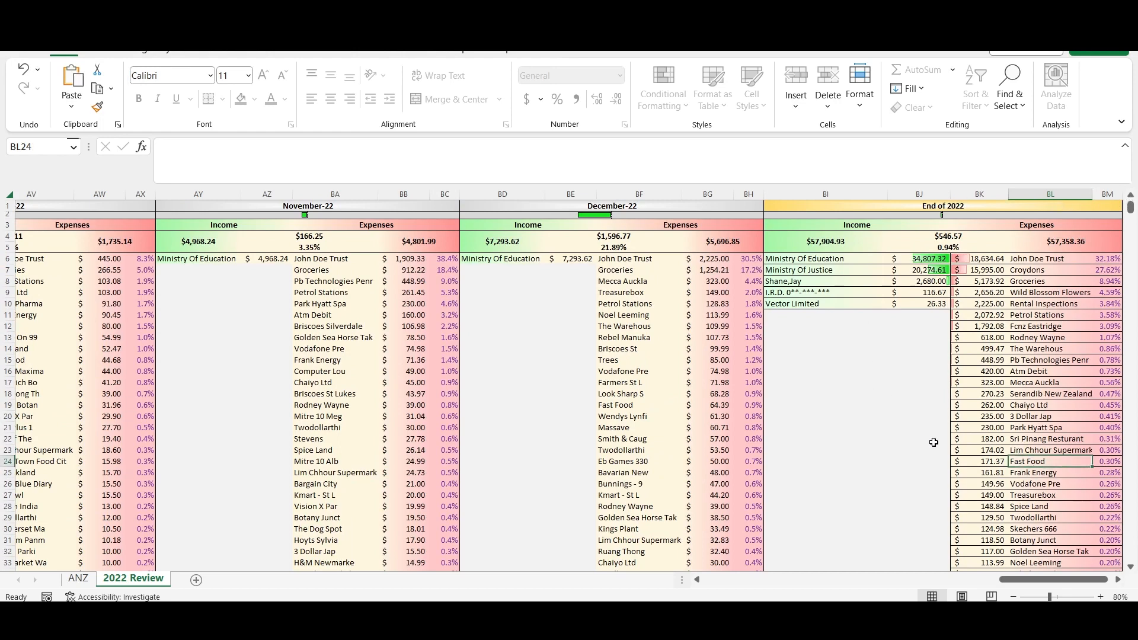
pyautogui.click(987, 463)
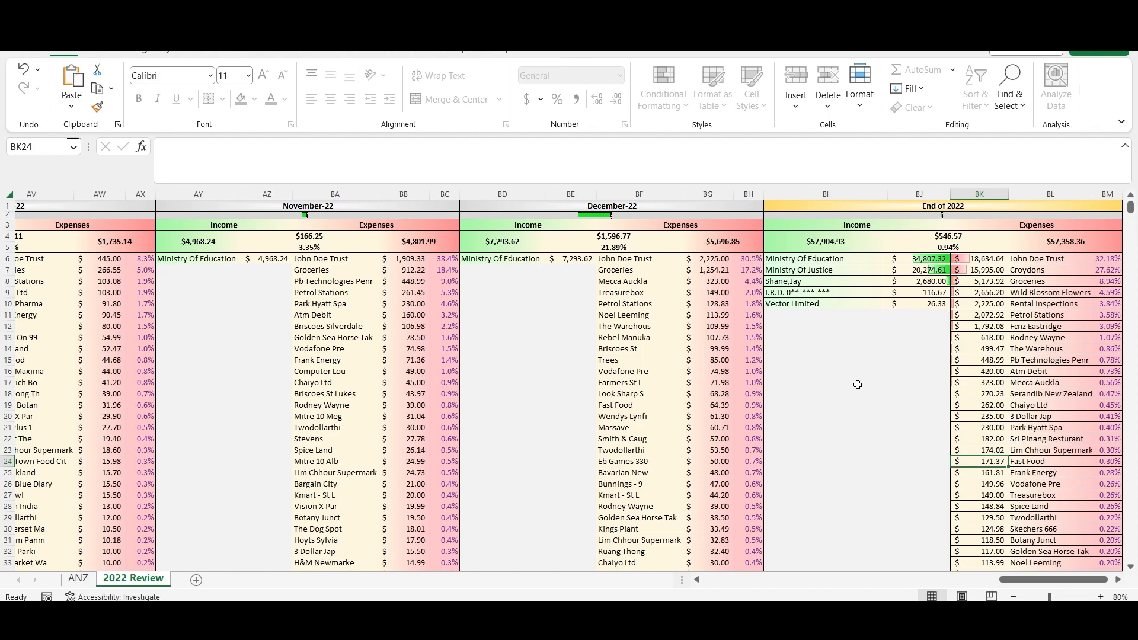
# - Highlight the supplier slots AD12:AD21 of the Fast Food category on the ANZ sheet
pyautogui.click(79, 578)
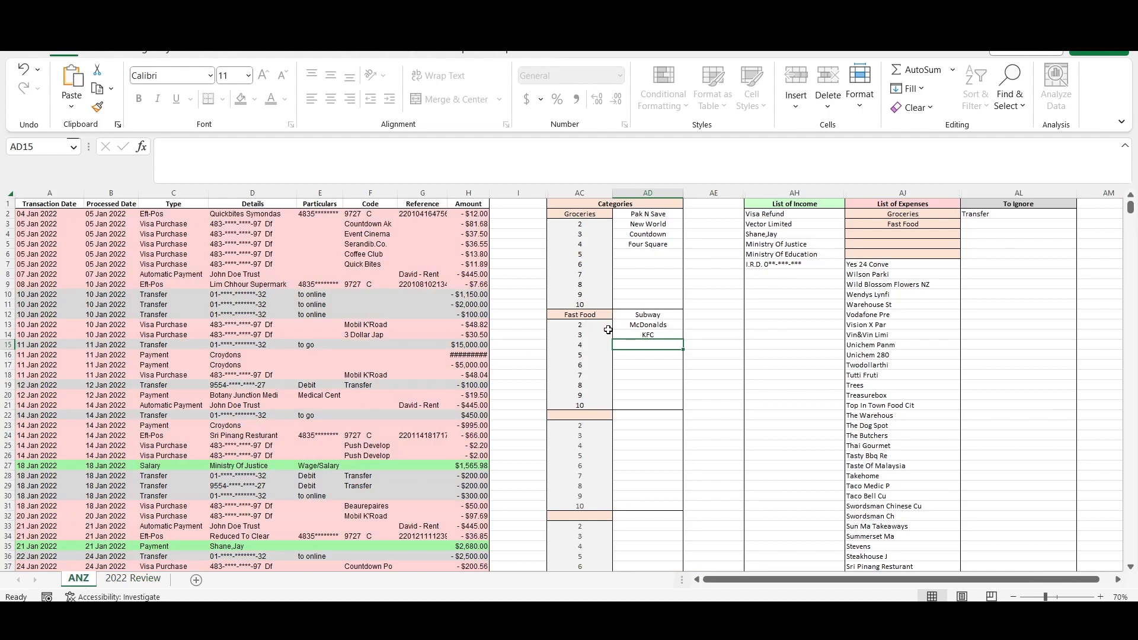
pyautogui.moveTo(627, 320); pyautogui.dragTo(630, 401)
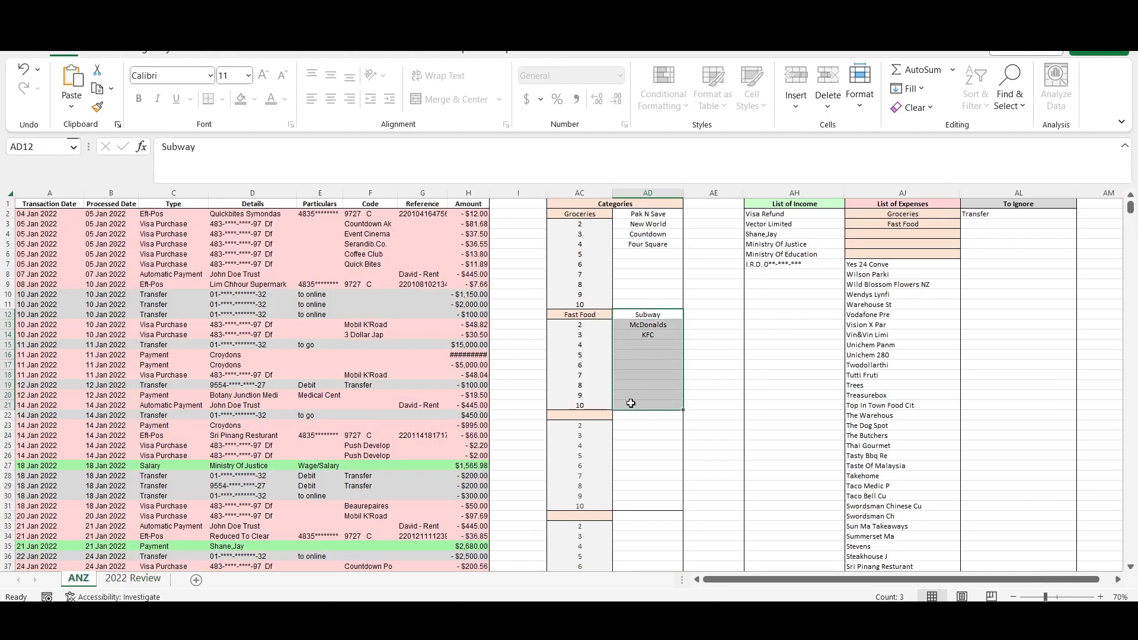
pyautogui.click(648, 386)
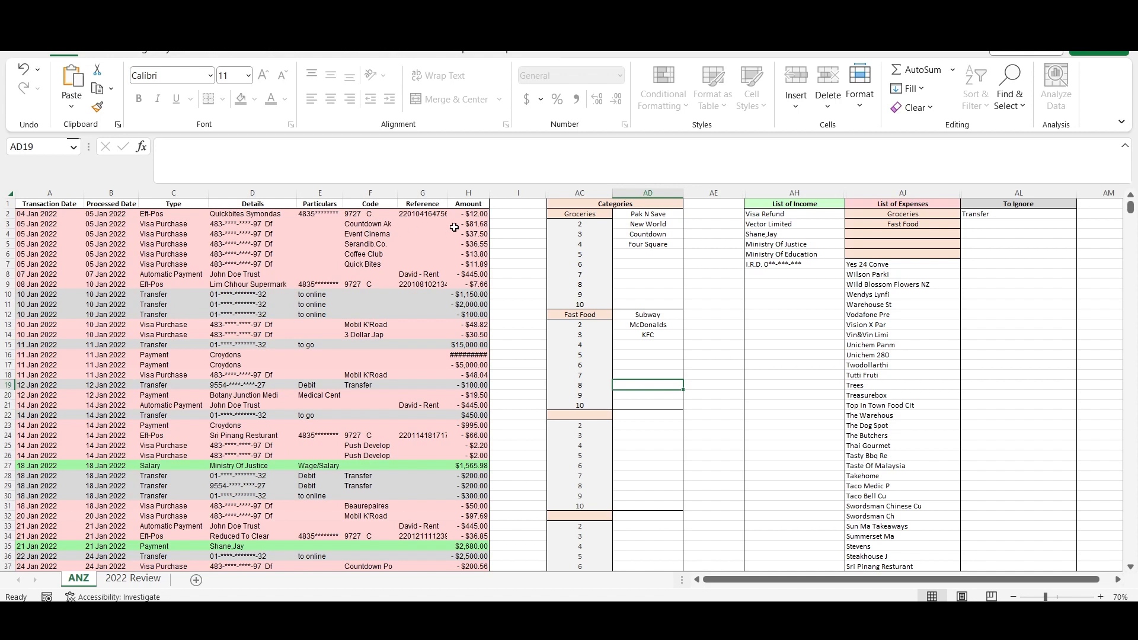
# - Find the Wild Blossom Flowers NZ payment on the ANZ sheet and rename its details in D287 as Wedding expenses
pyautogui.doubleClick(913, 287)
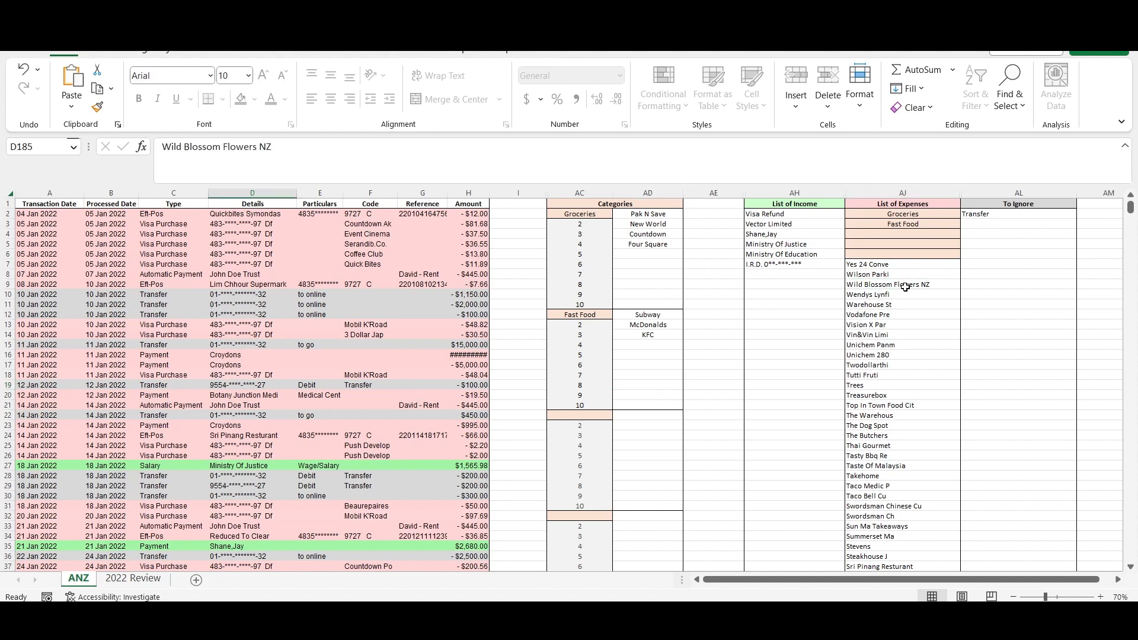
pyautogui.click(1010, 89)
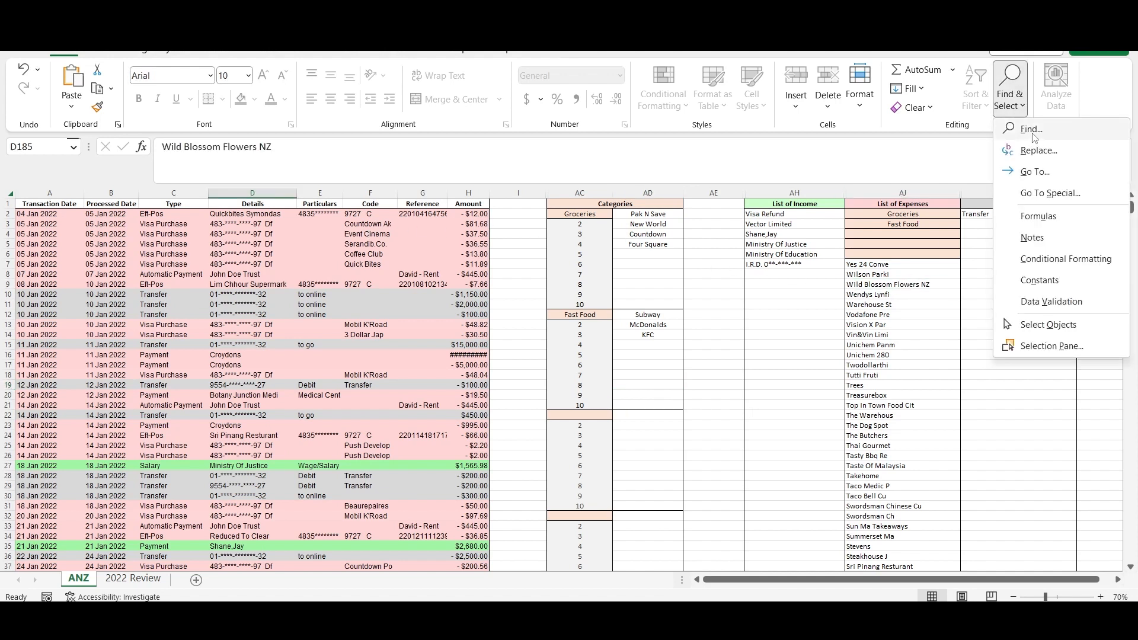
pyautogui.click(1023, 126)
pyautogui.write('blossom')
pyautogui.press('Return')
pyautogui.press('Escape')
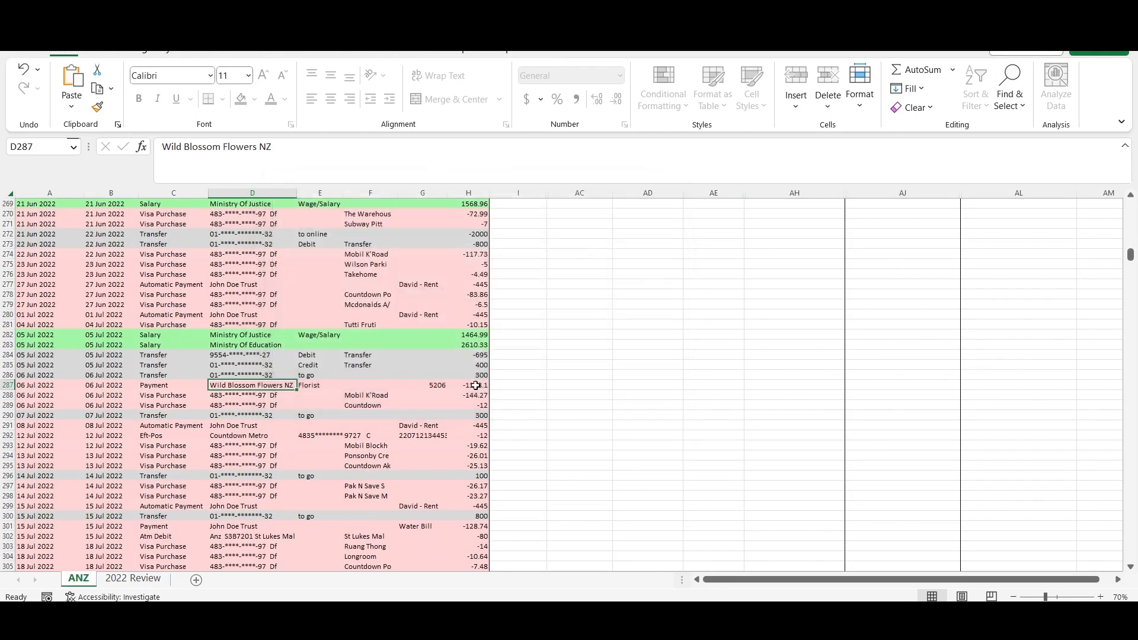
pyautogui.tripleClick(293, 149)
pyautogui.write('Wedding expe')
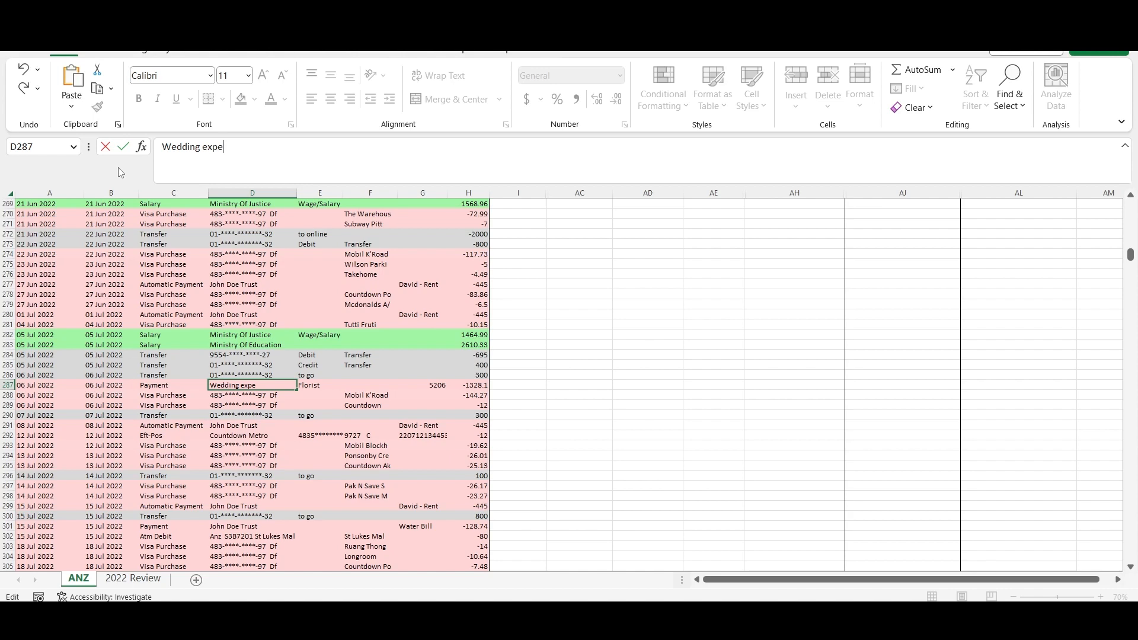
pyautogui.write('nses')
pyautogui.press('Return')
pyautogui.click(134, 581)
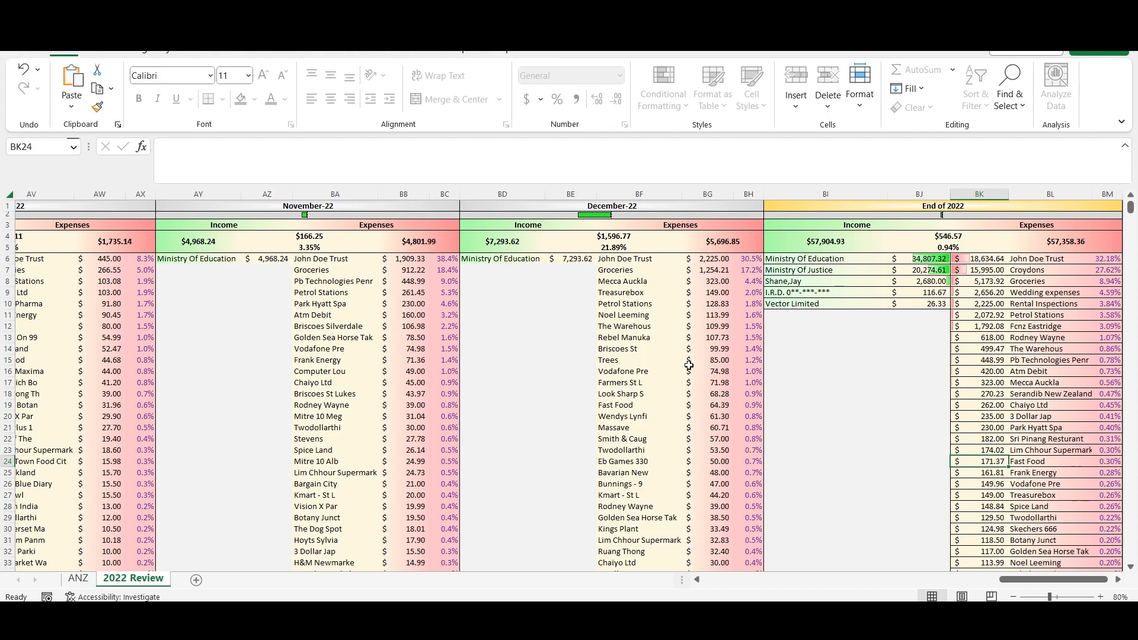
# - Find the Fcnz Eastridge payment on the ANZ sheet and rename its details in D116 as Wedding expenses
pyautogui.click(78, 579)
pyautogui.hotkey('ctrl', 'f')
pyautogui.write('fcnz')
pyautogui.press('Return')
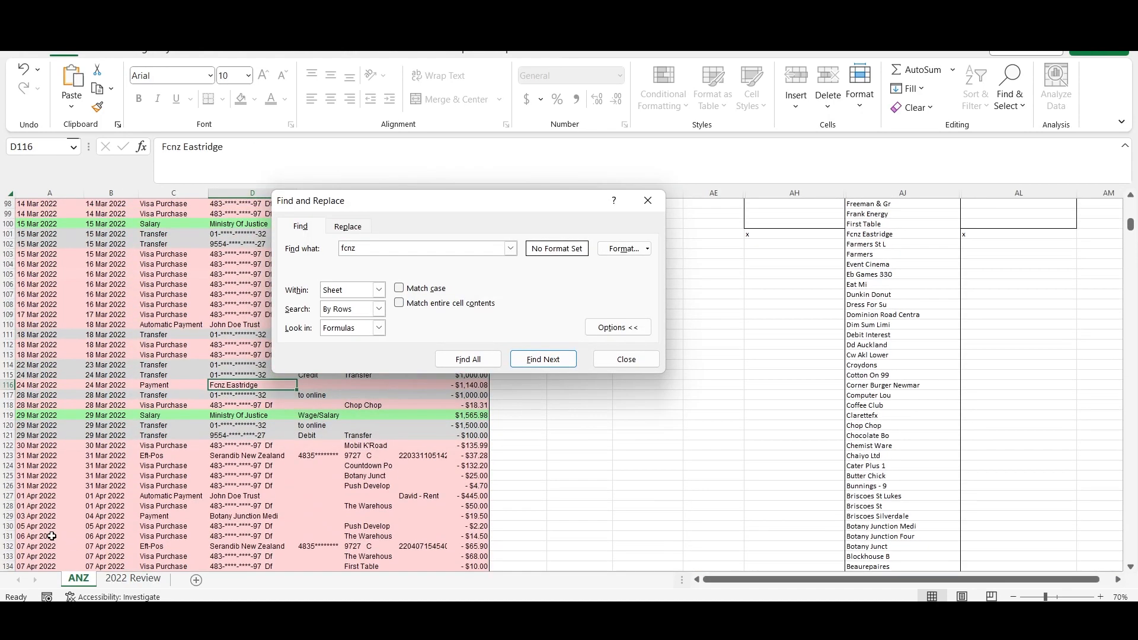
pyautogui.click(626, 360)
pyautogui.write('W')
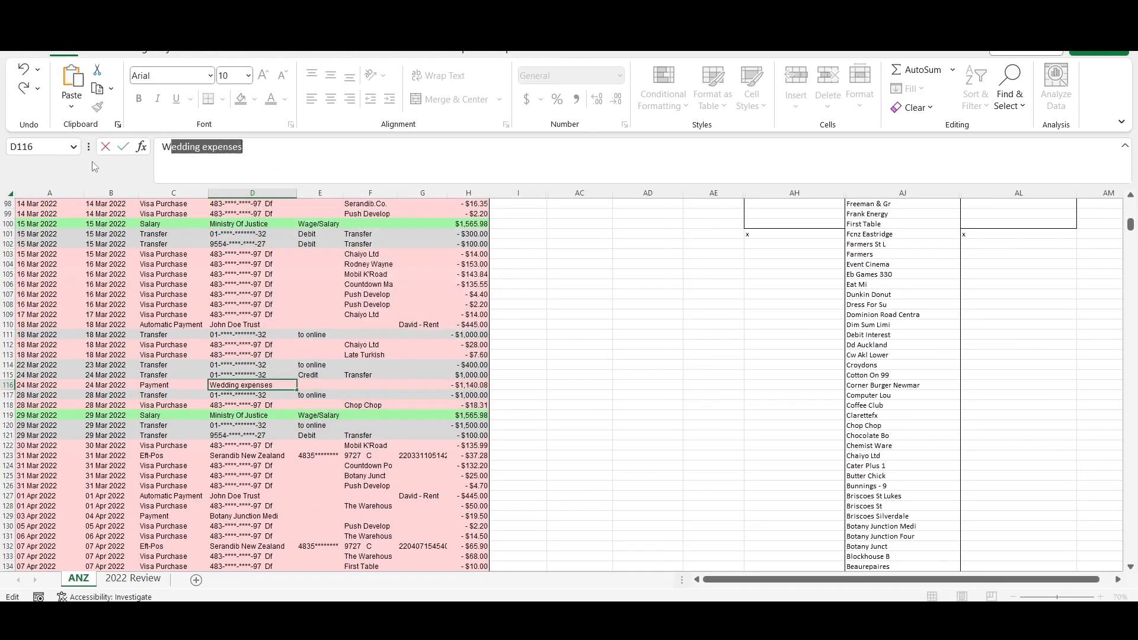
pyautogui.write('edd')
pyautogui.press('Return')
# - Compare the Wedding expenses row in the End of 2022 expenses with the transaction in row 116 of the ANZ sheet
pyautogui.click(131, 578)
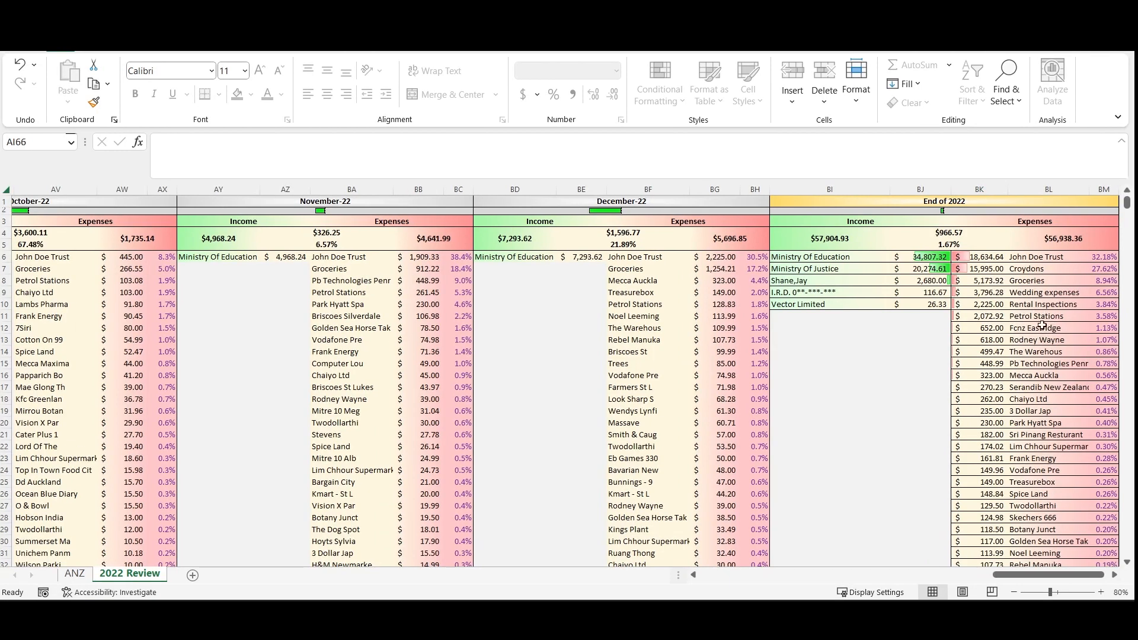
pyautogui.click(75, 574)
pyautogui.moveTo(71, 326); pyautogui.dragTo(709, 334)
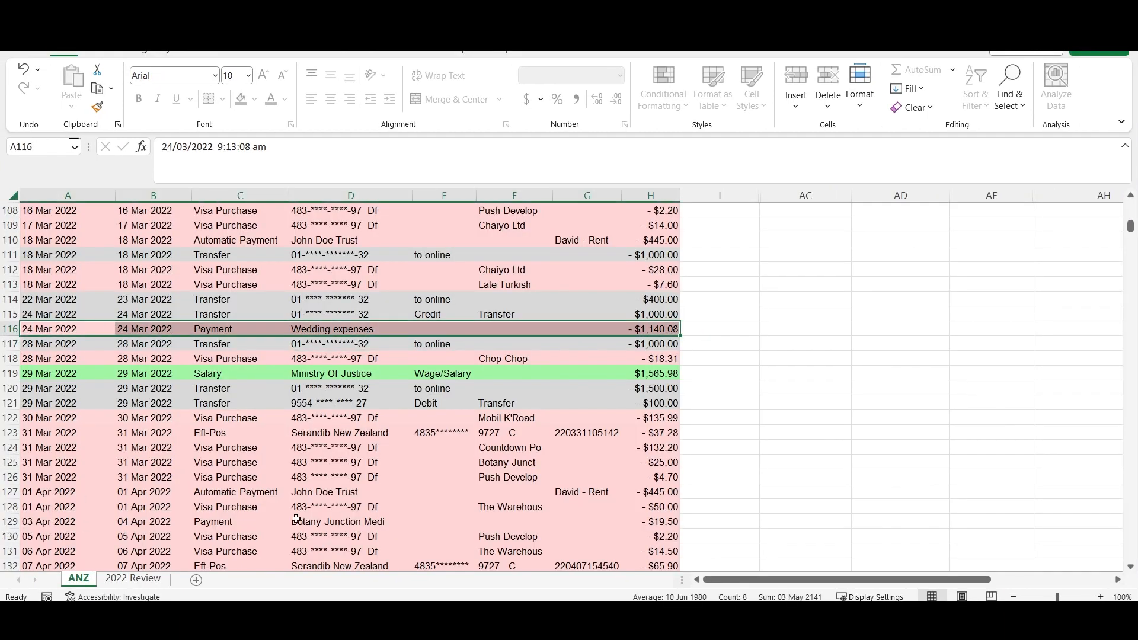
pyautogui.click(123, 583)
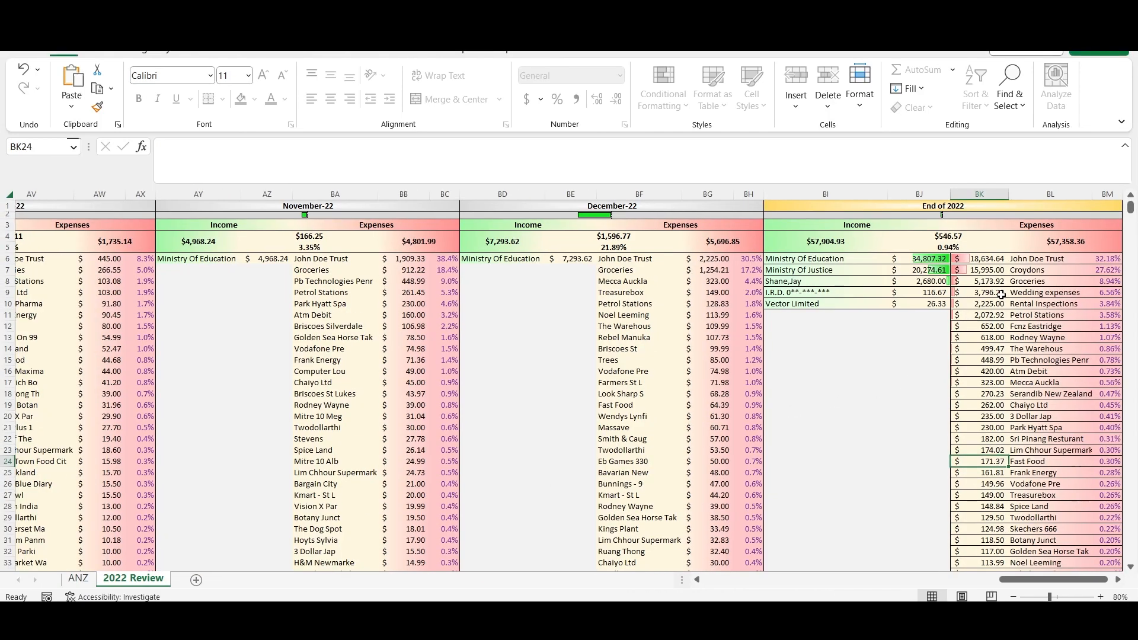
# - Go back to January-22 in the 2022 Review and highlight its expense amounts and income amounts
pyautogui.moveTo(1043, 579); pyautogui.dragTo(714, 584)
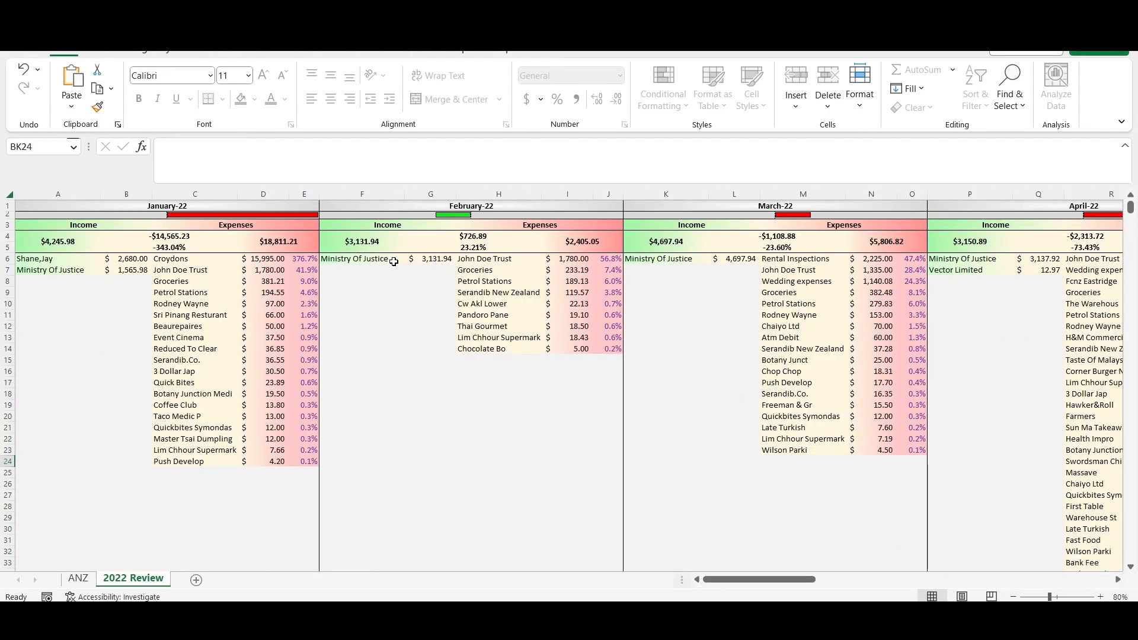
pyautogui.moveTo(267, 261); pyautogui.dragTo(264, 463)
pyautogui.moveTo(141, 260); pyautogui.dragTo(138, 274)
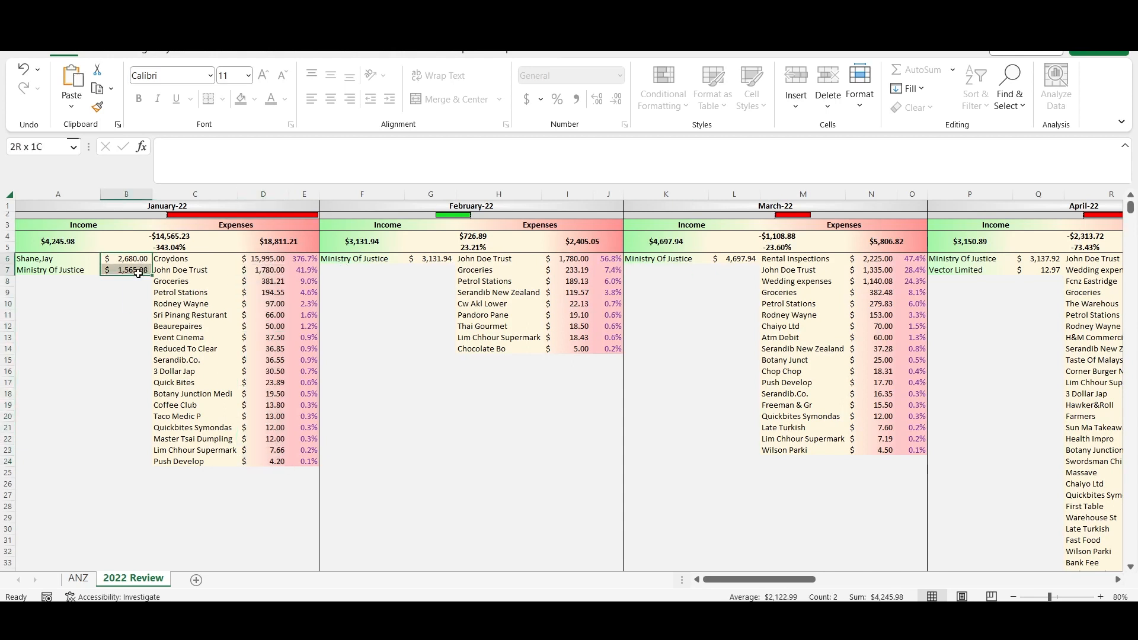
pyautogui.click(118, 349)
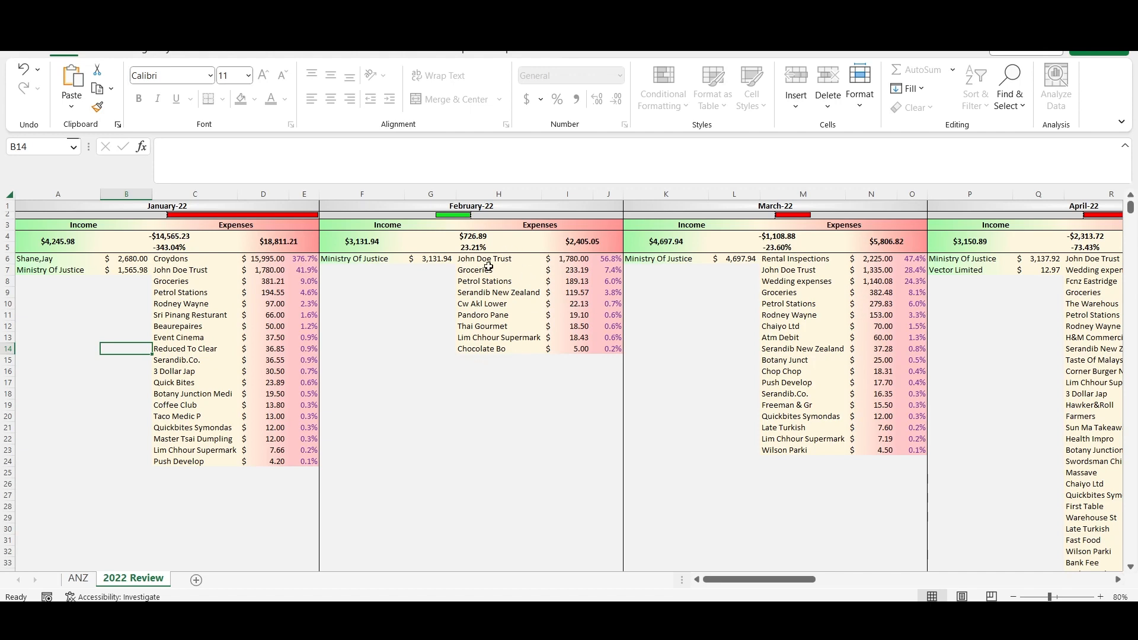
# - Try clearing the transactions in A69:H79 of the ANZ sheet to test the 2022 Review totals, and undo the deletion
pyautogui.click(78, 578)
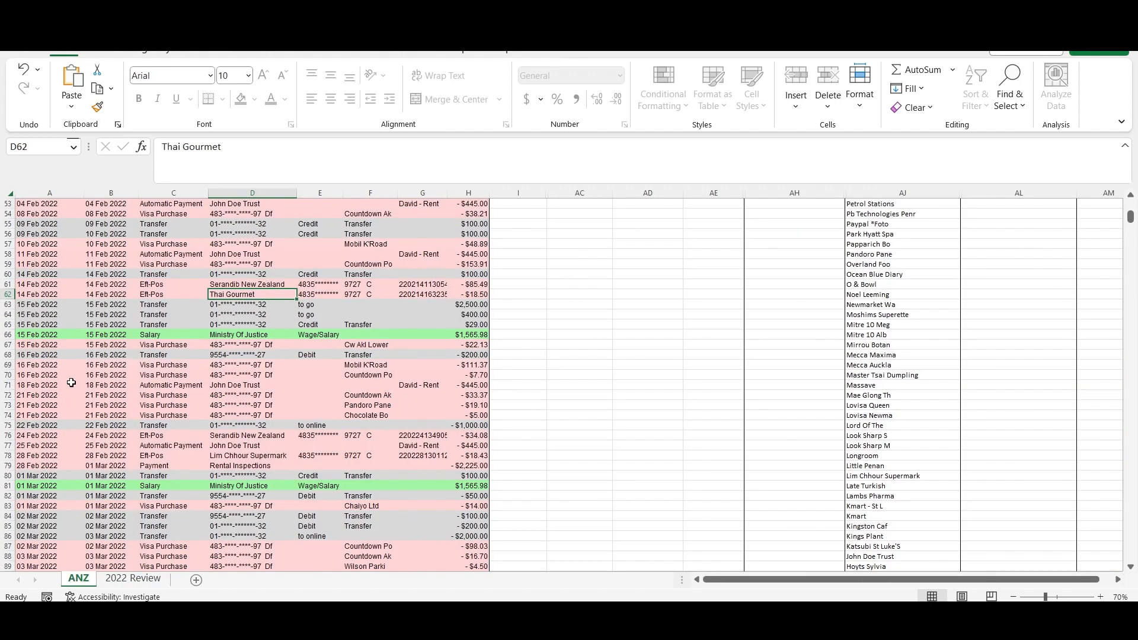
pyautogui.moveTo(38, 365); pyautogui.dragTo(462, 464)
pyautogui.press('Delete')
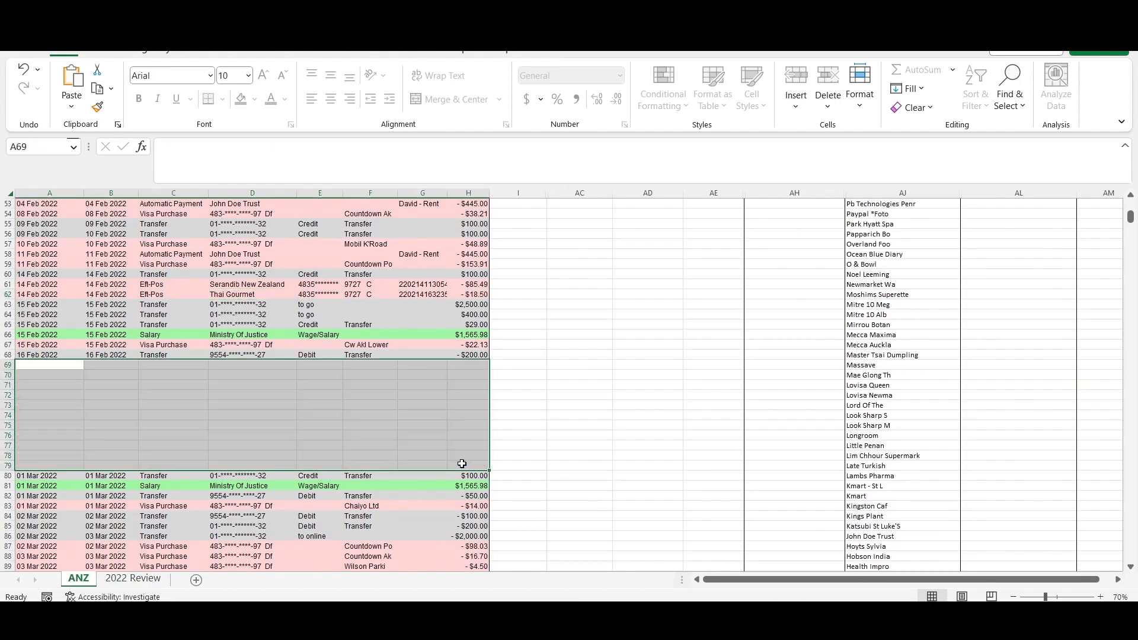
pyautogui.click(133, 578)
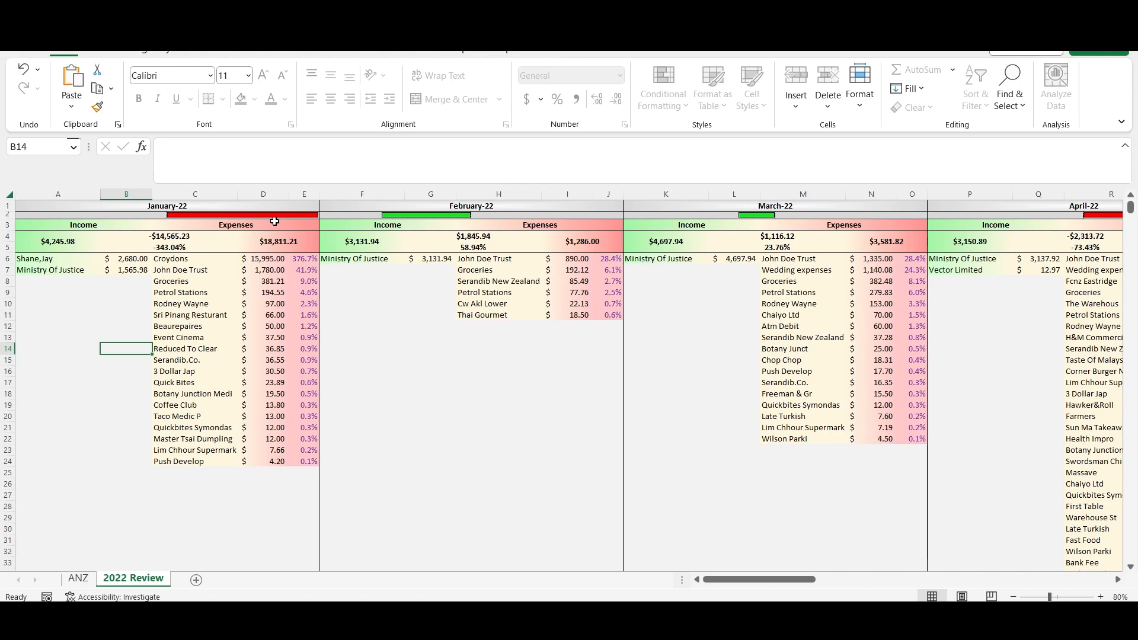
pyautogui.hotkey('ctrl', 'pageup')
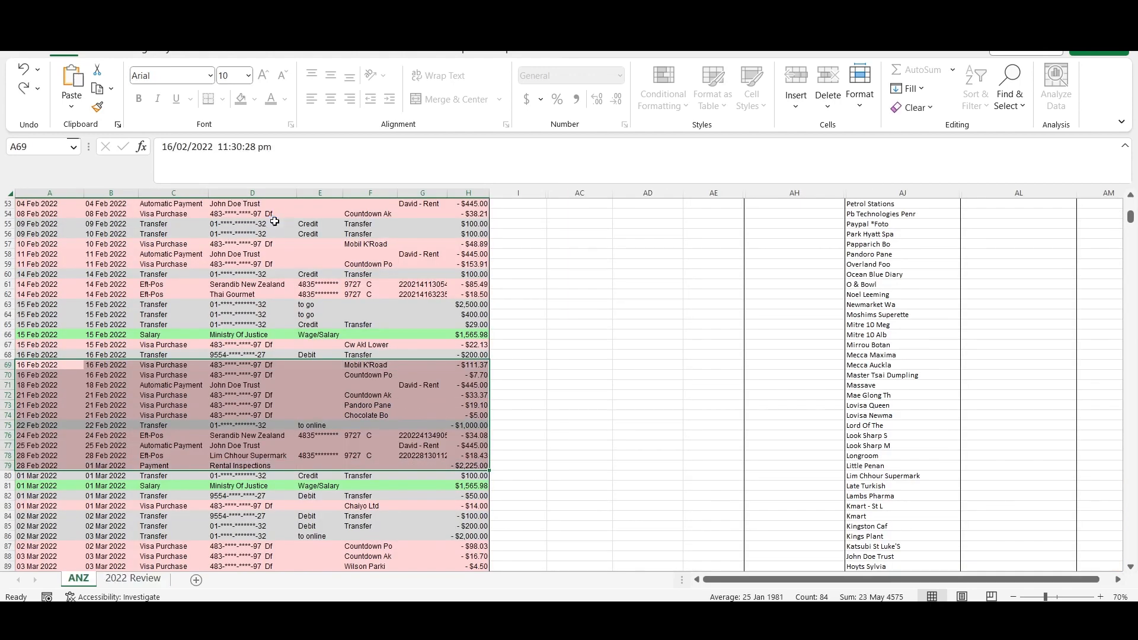
pyautogui.click(134, 579)
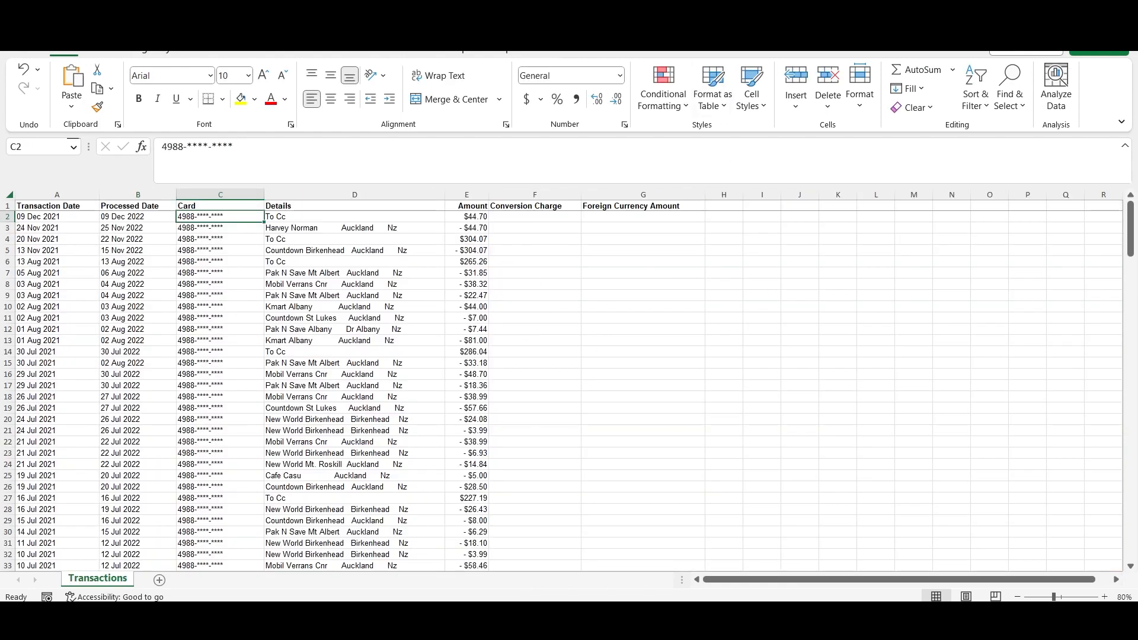
# - Place the two bank export workbooks side by side, zoomed to 50% and 60%, and compare their header rows
pyautogui.moveTo(830, 27); pyautogui.dragTo(1136, 105)
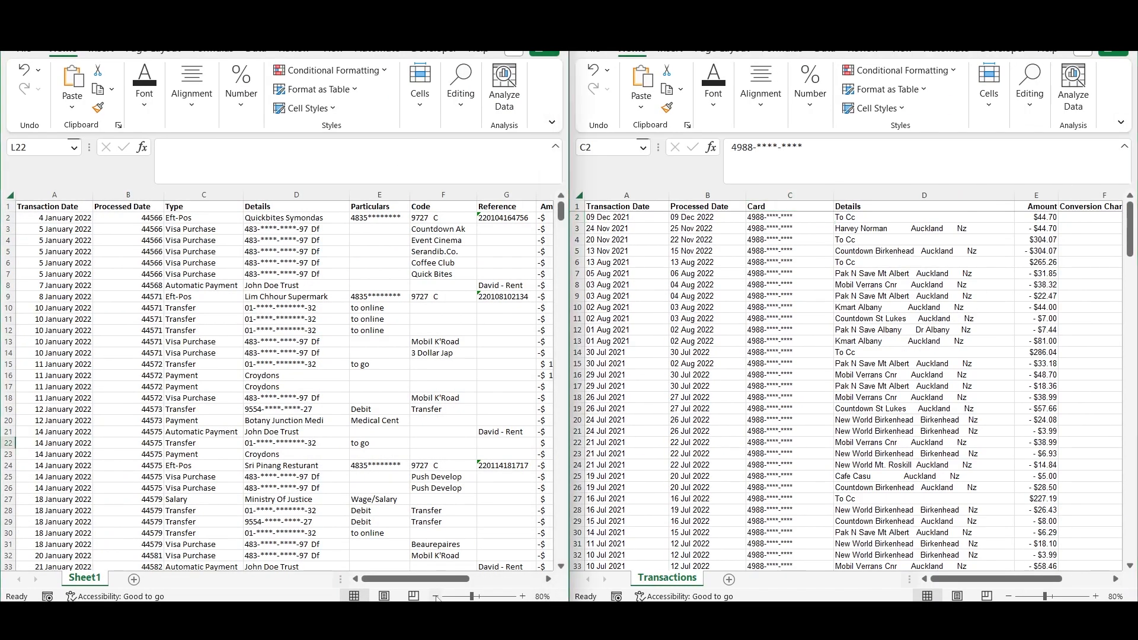
pyautogui.scroll(-3, 480, 452)
pyautogui.moveTo(424, 580); pyautogui.dragTo(406, 591)
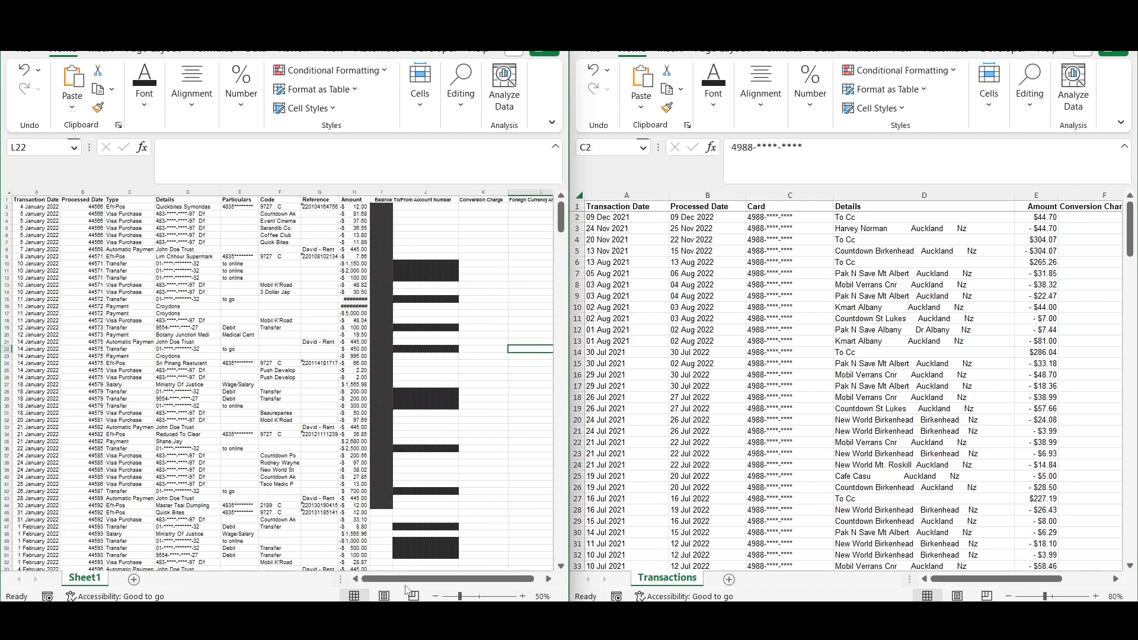
pyautogui.click(1008, 596)
pyautogui.click(1008, 596)
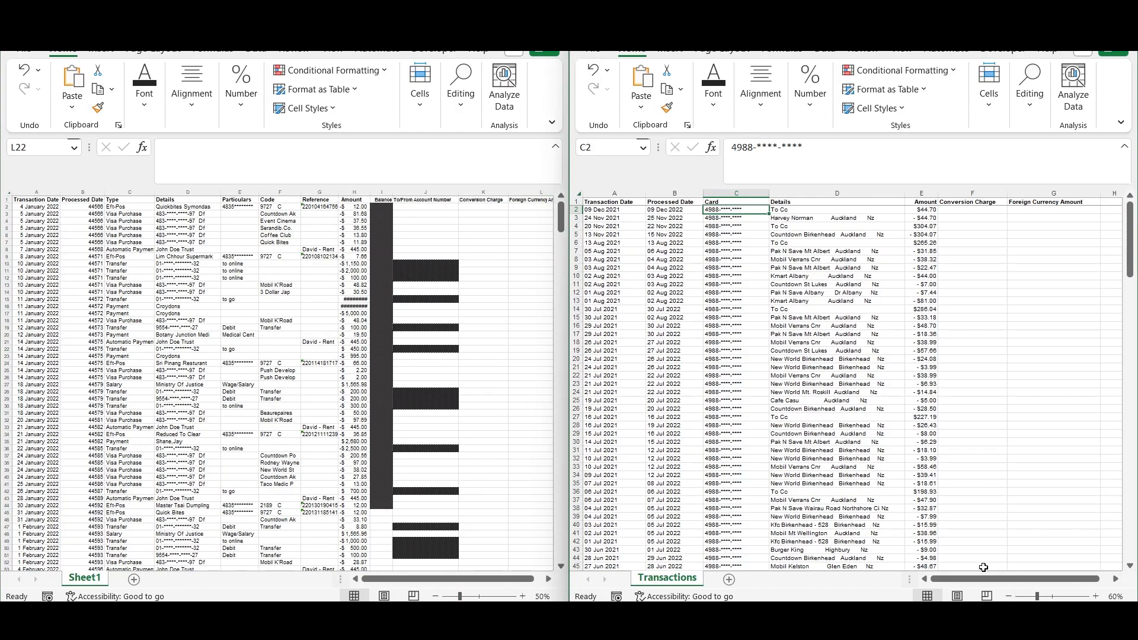
pyautogui.moveTo(37, 200); pyautogui.dragTo(537, 200)
pyautogui.moveTo(615, 203); pyautogui.dragTo(1109, 203)
pyautogui.click(984, 326)
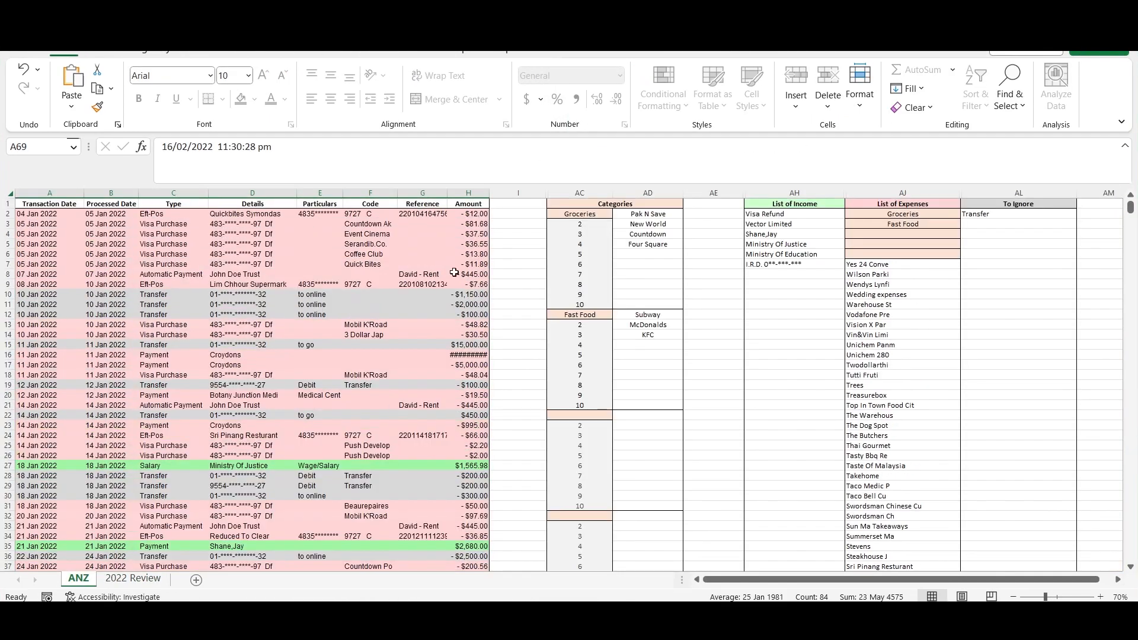
# - Delete all transaction rows below the headers on the ANZ sheet and return to its first row
pyautogui.moveTo(50, 213); pyautogui.dragTo(471, 224)
pyautogui.hotkey('ctrl', 'shift', 'Down')
pyautogui.press('Delete')
pyautogui.hotkey('ctrl', 'Home')
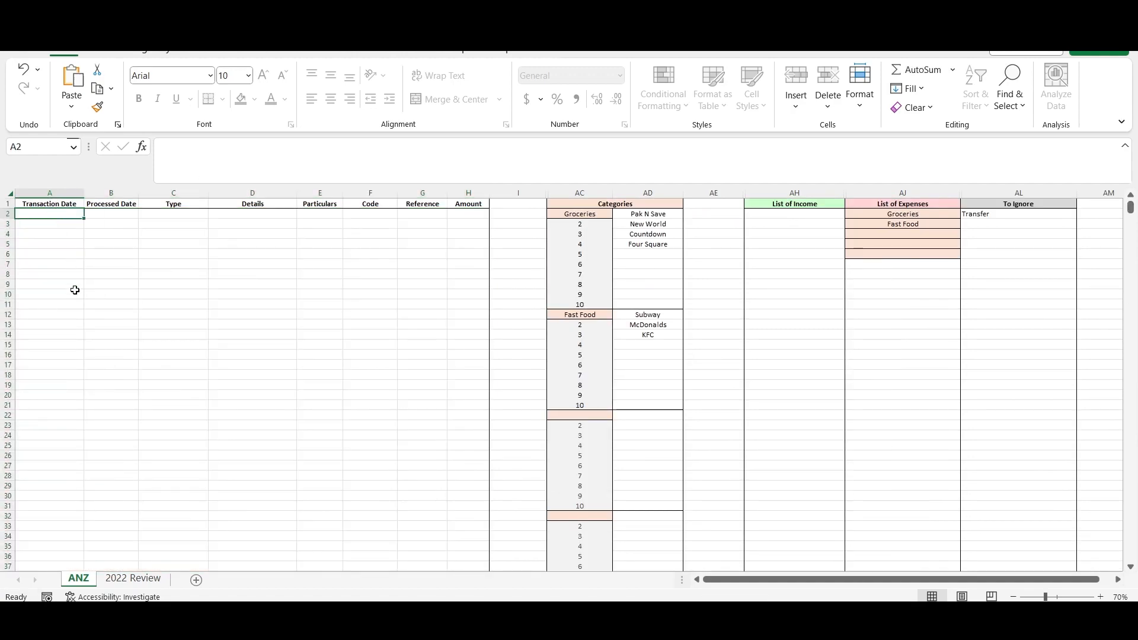
# - Copy all Processed Date values from the card export into both the Transaction Date and Processed Date columns of the ANZ sheet
pyautogui.click(513, 566)
pyautogui.click(1087, 15)
pyautogui.click(1104, 597)
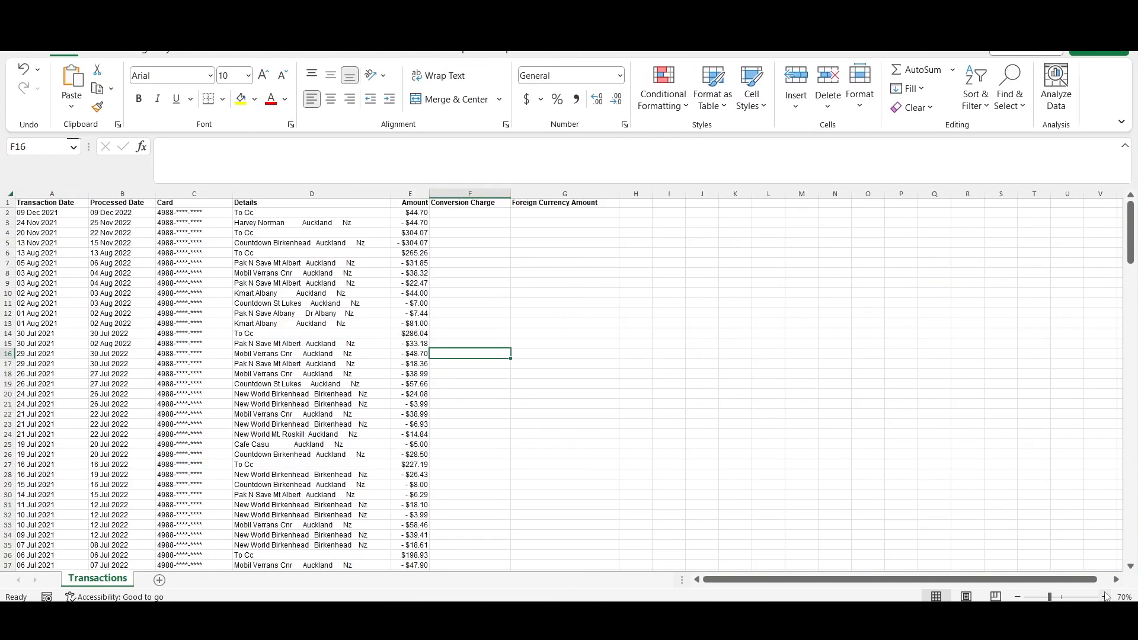
pyautogui.click(1104, 598)
pyautogui.click(1104, 597)
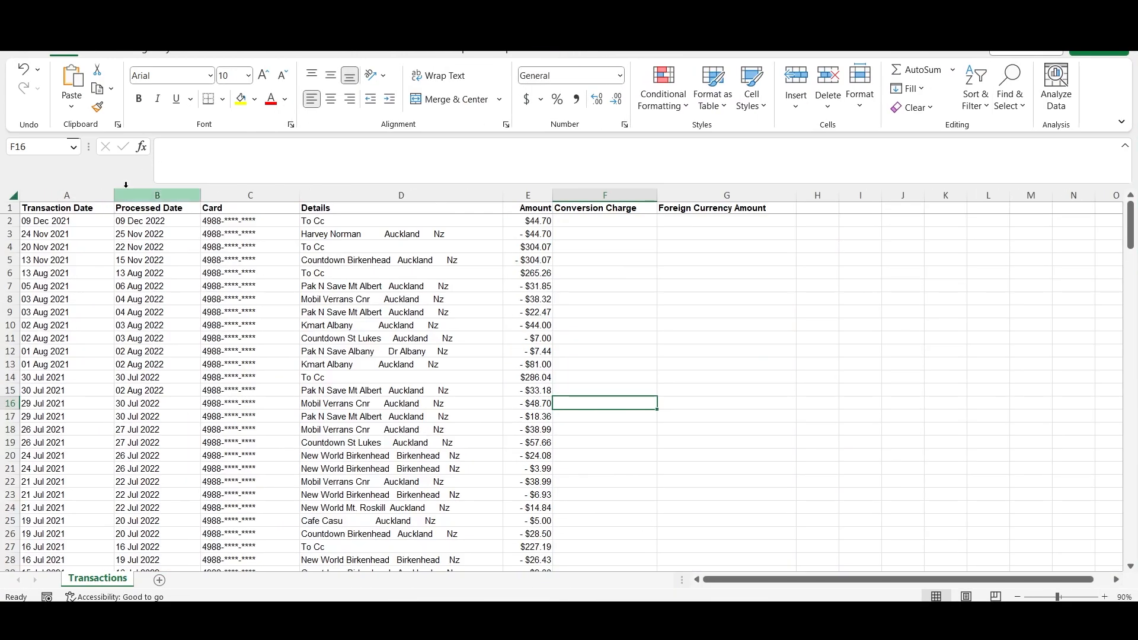
pyautogui.click(152, 221)
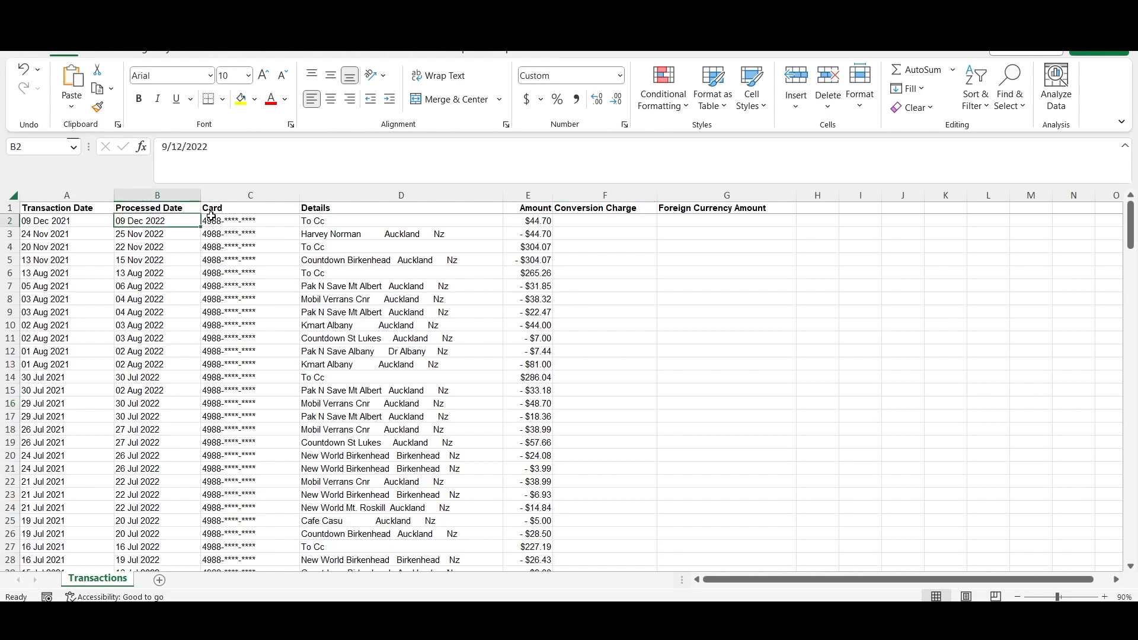
pyautogui.hotkey('ctrl', 'shift', 'Down')
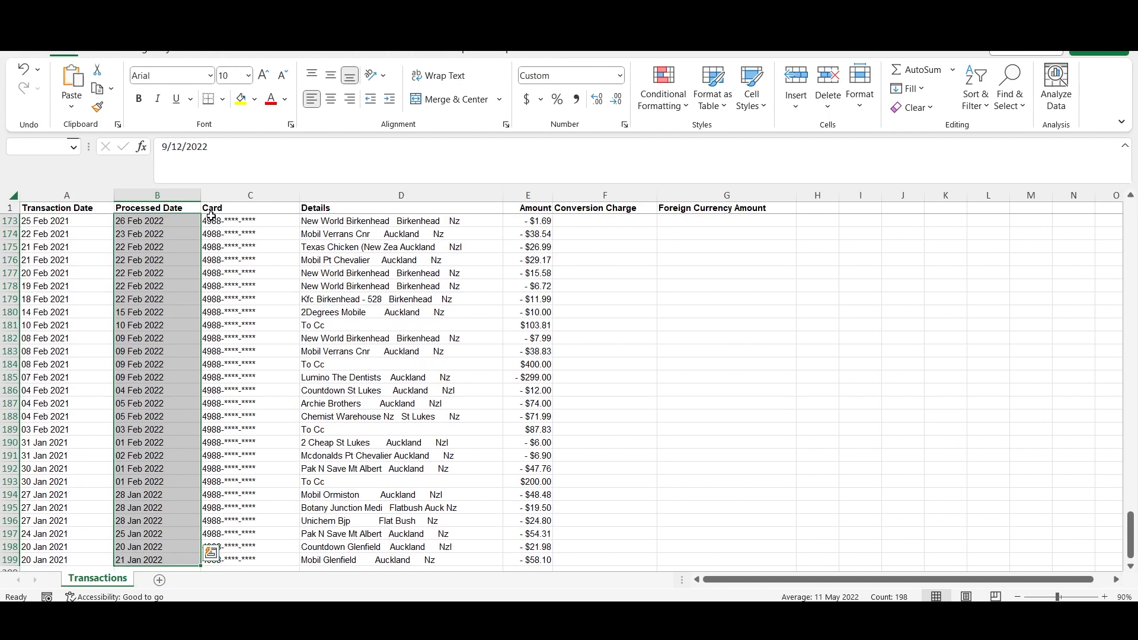
pyautogui.hotkey('ctrl', 'c')
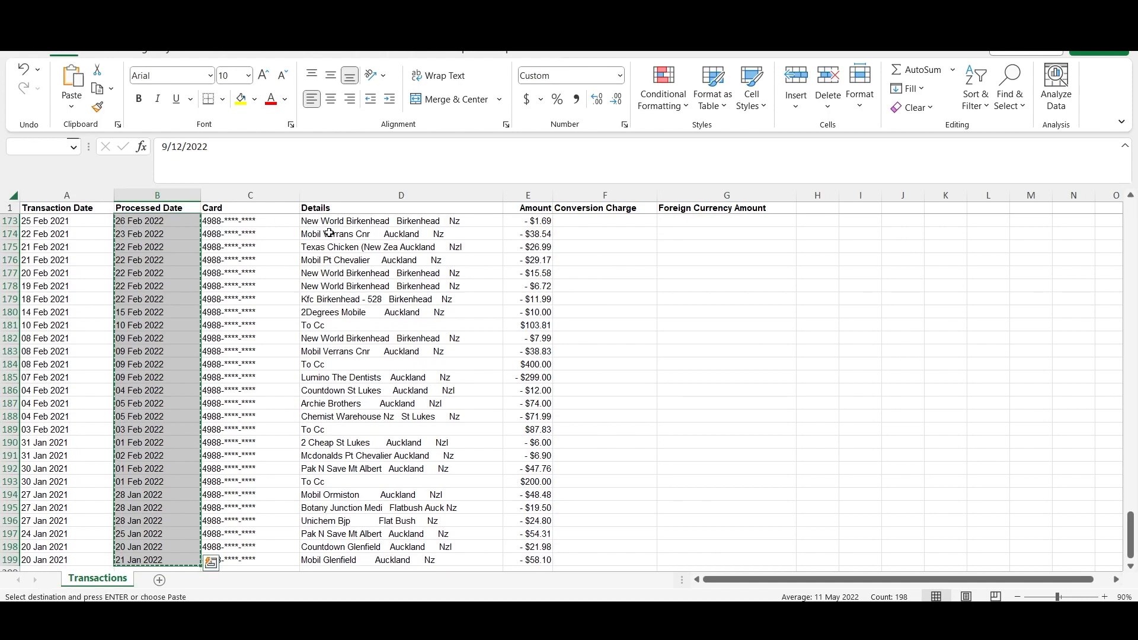
pyautogui.click(638, 617)
pyautogui.click(559, 553)
pyautogui.hotkey('ctrl', 'v')
pyautogui.click(112, 218)
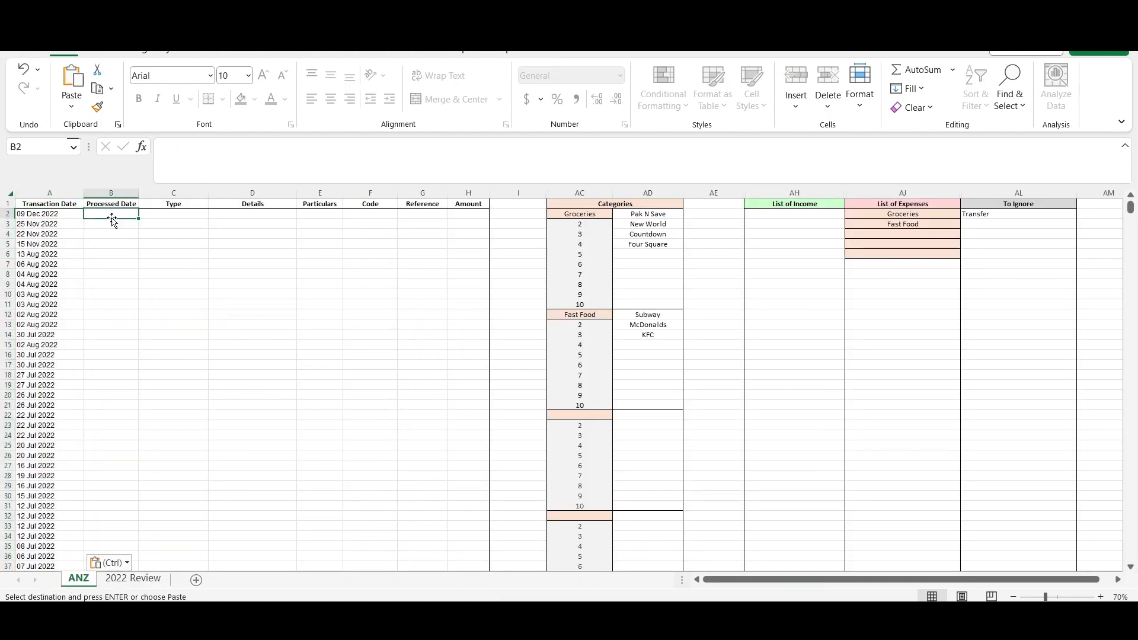
pyautogui.hotkey('ctrl', 'v')
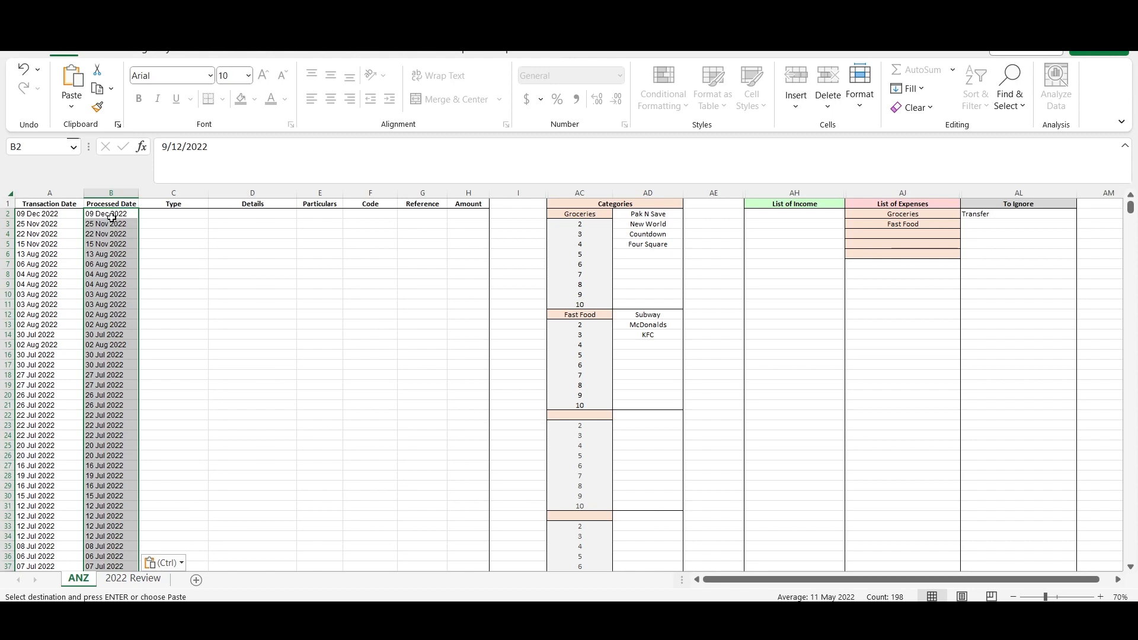
# - Copy all Details entries from the card export's Transactions sheet into the Details column of the ANZ sheet, starting at D2
pyautogui.moveTo(639, 617)
pyautogui.click(693, 563)
pyautogui.click(493, 225)
pyautogui.hotkey('ctrl', 'shift', 'Down')
pyautogui.hotkey('ctrl', 'c')
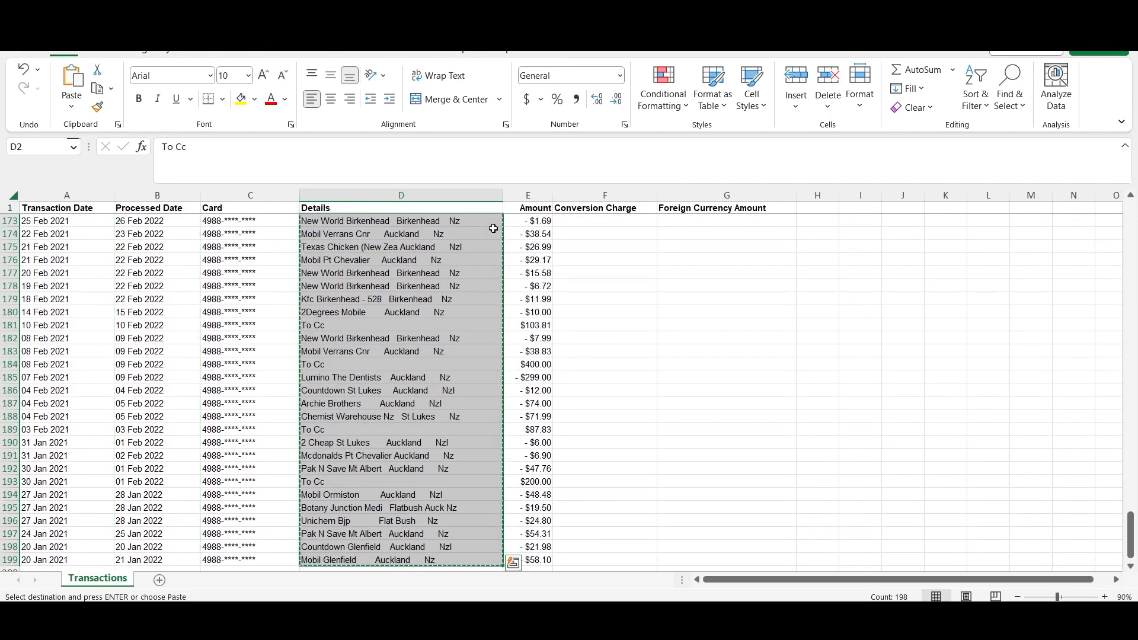
pyautogui.click(607, 550)
pyautogui.click(245, 216)
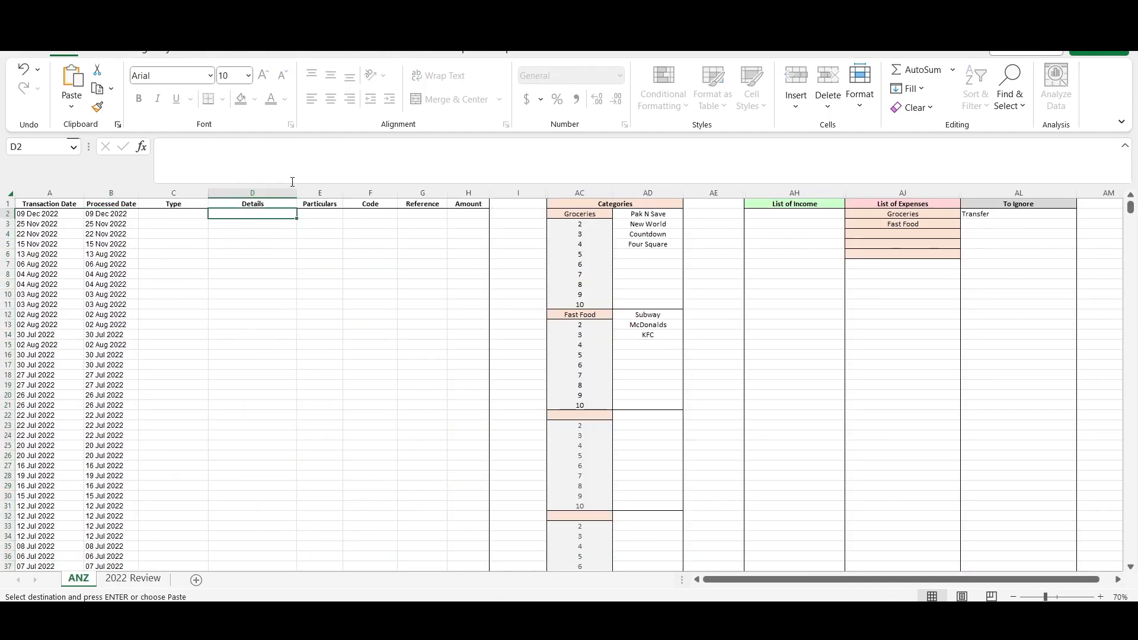
pyautogui.hotkey('ctrl', 'v')
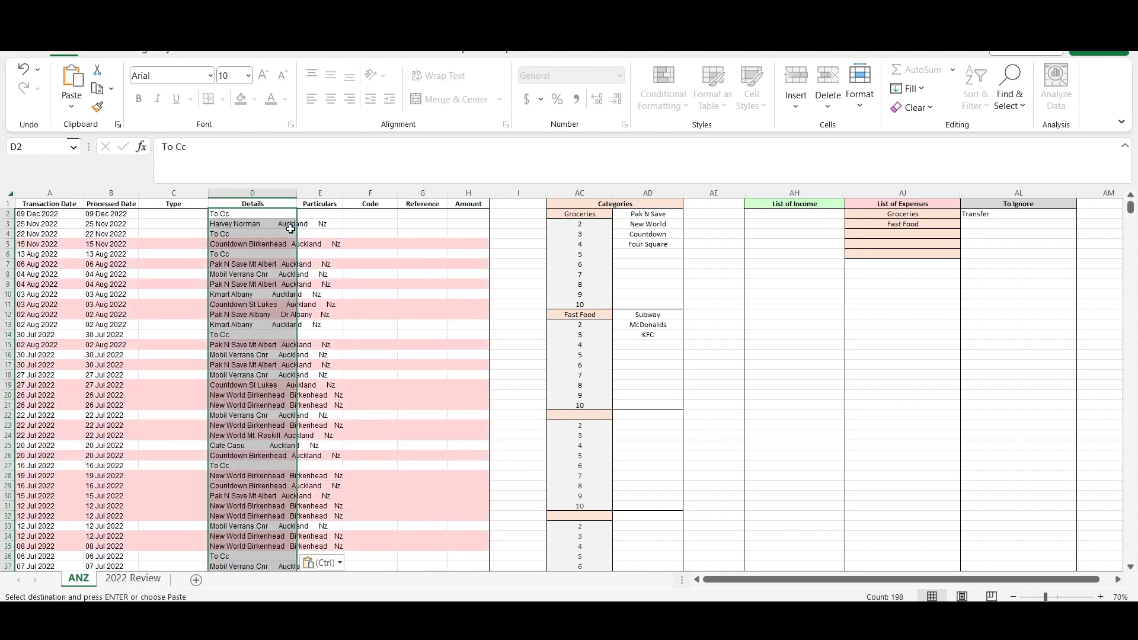
# - Copy all Amount values from the card export into the Amount column of the ANZ sheet, starting at H2
pyautogui.moveTo(640, 617)
pyautogui.click(721, 551)
pyautogui.click(536, 223)
pyautogui.hotkey('ctrl', 'shift', 'Down')
pyautogui.hotkey('ctrl', 'c')
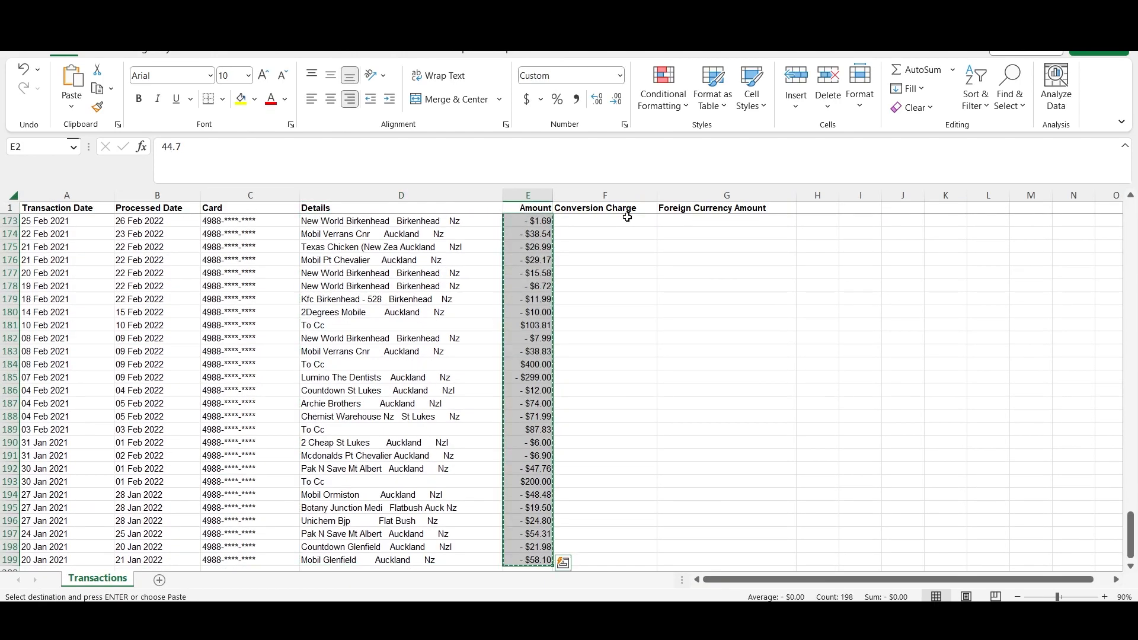
pyautogui.click(603, 570)
pyautogui.click(485, 218)
pyautogui.hotkey('ctrl', 'v')
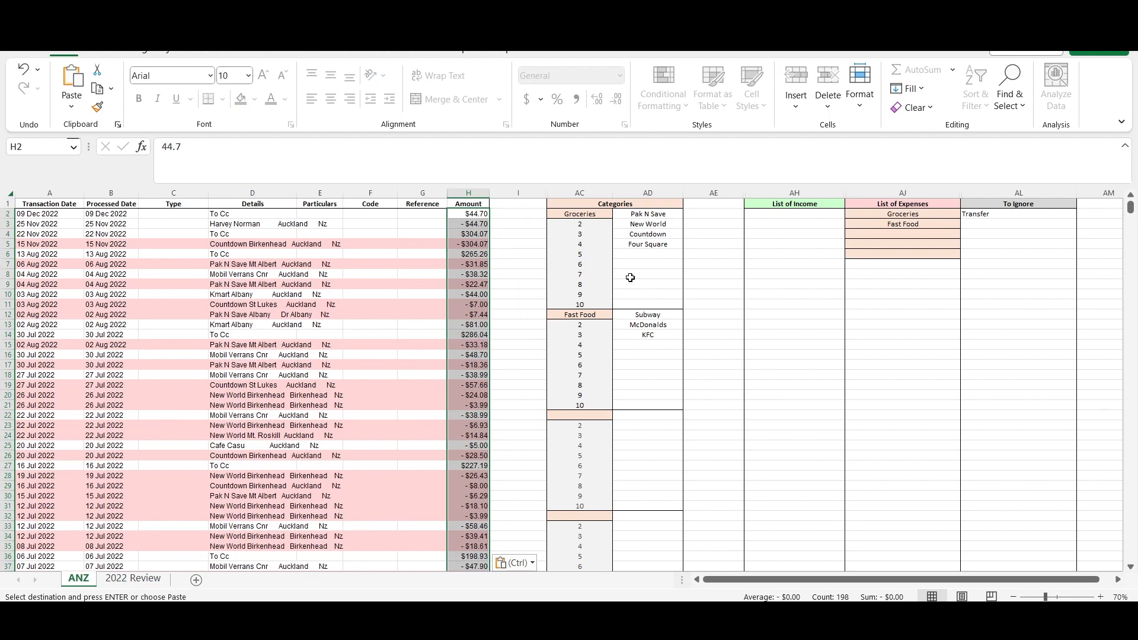
# - Clear the Fast Food category name and its merchants Subway, McDonalds and KFC from the Categories table
pyautogui.click(597, 315)
pyautogui.press('Delete')
pyautogui.press('Right')
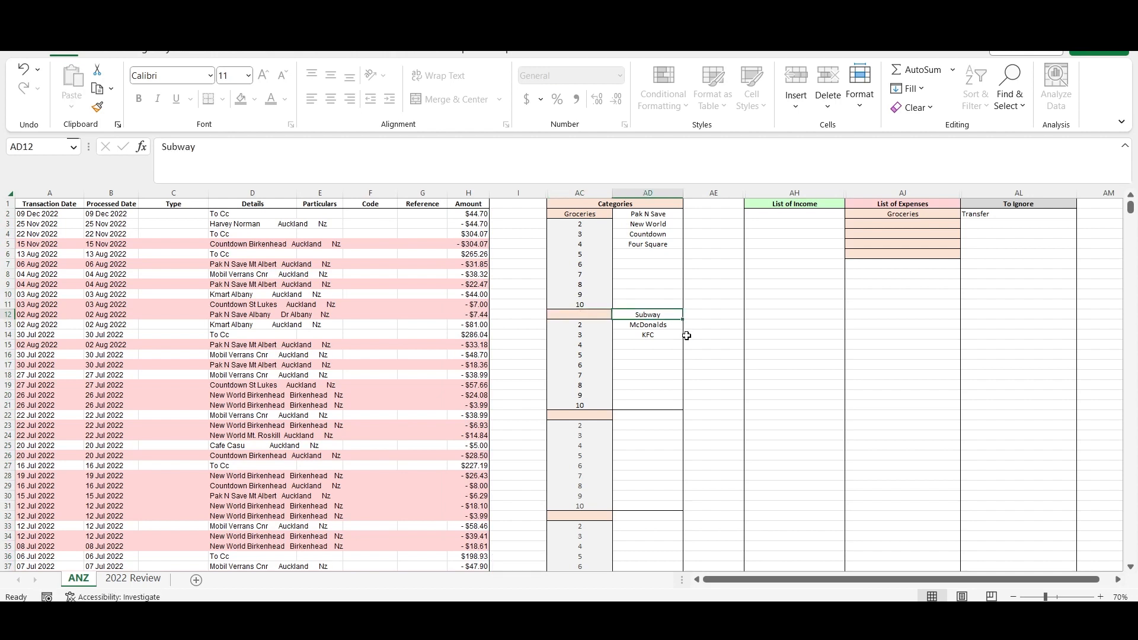
pyautogui.press('Delete')
pyautogui.press('Down')
pyautogui.press('Delete')
pyautogui.press('Down')
pyautogui.press('Delete')
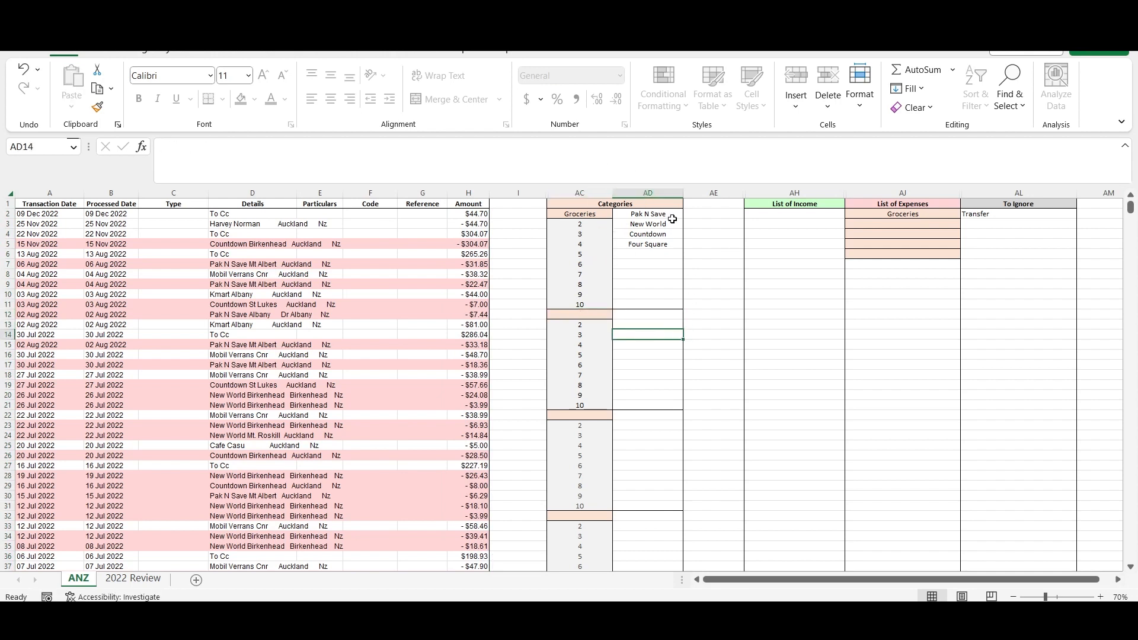
# - Enter "Payment" in C2 of the Type column and fill it down for all transaction rows
pyautogui.click(179, 212)
pyautogui.write('Payment')
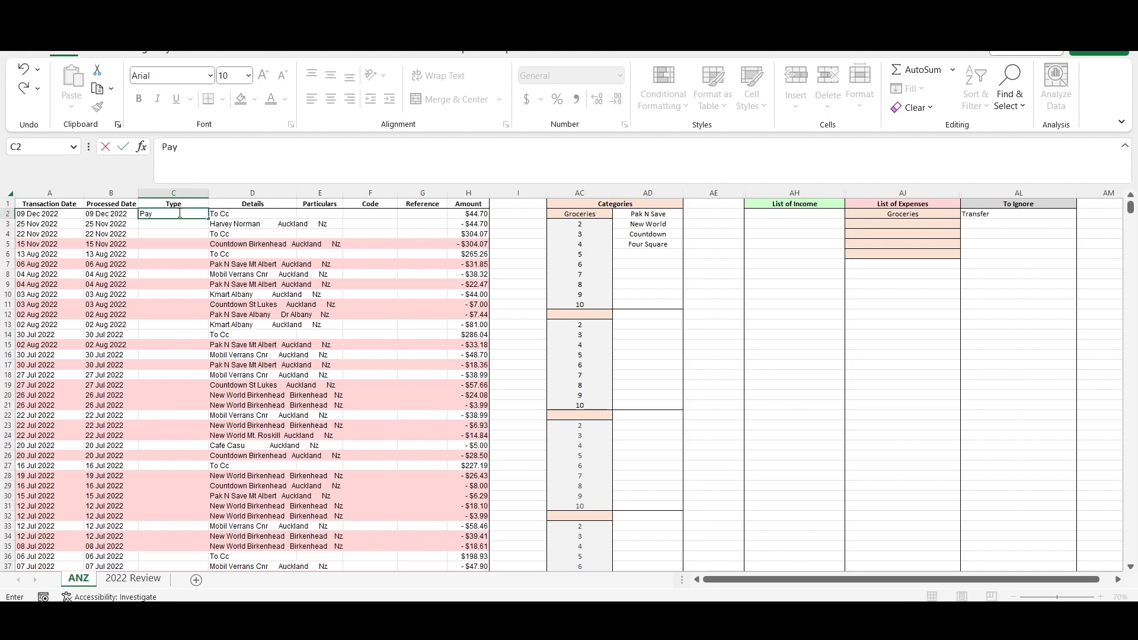
pyautogui.press('Return')
pyautogui.click(178, 212)
pyautogui.moveTo(208, 218); pyautogui.dragTo(172, 325)
pyautogui.press('Down')
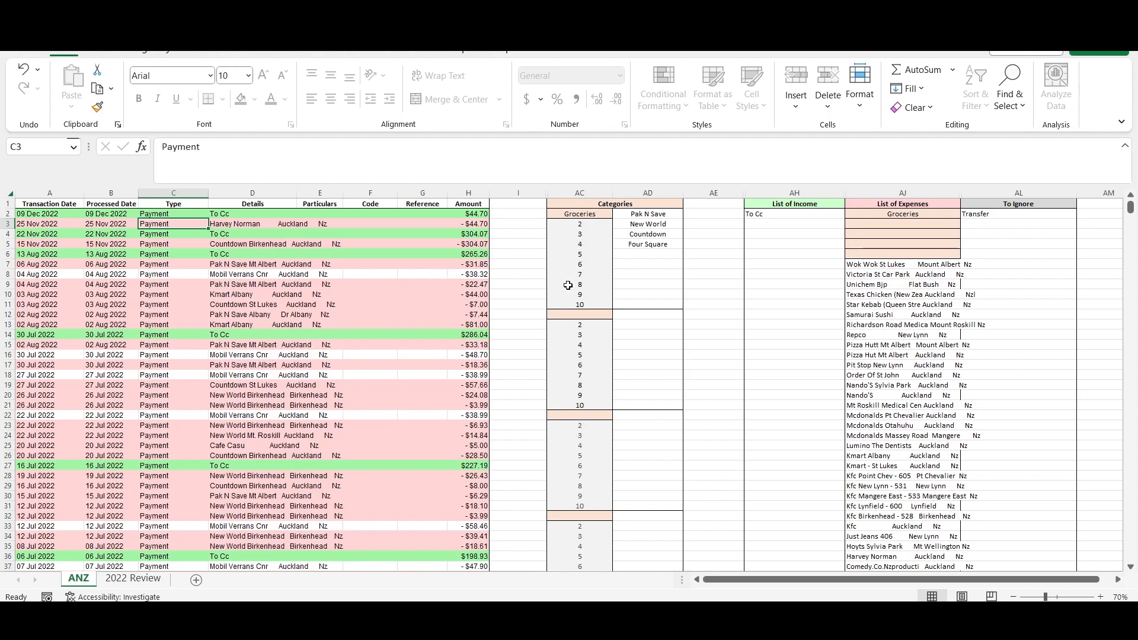
# - Add a Petrol category in AC12 of the Categories table with Mobil as its first merchant
pyautogui.click(578, 315)
pyautogui.write('Petrol')
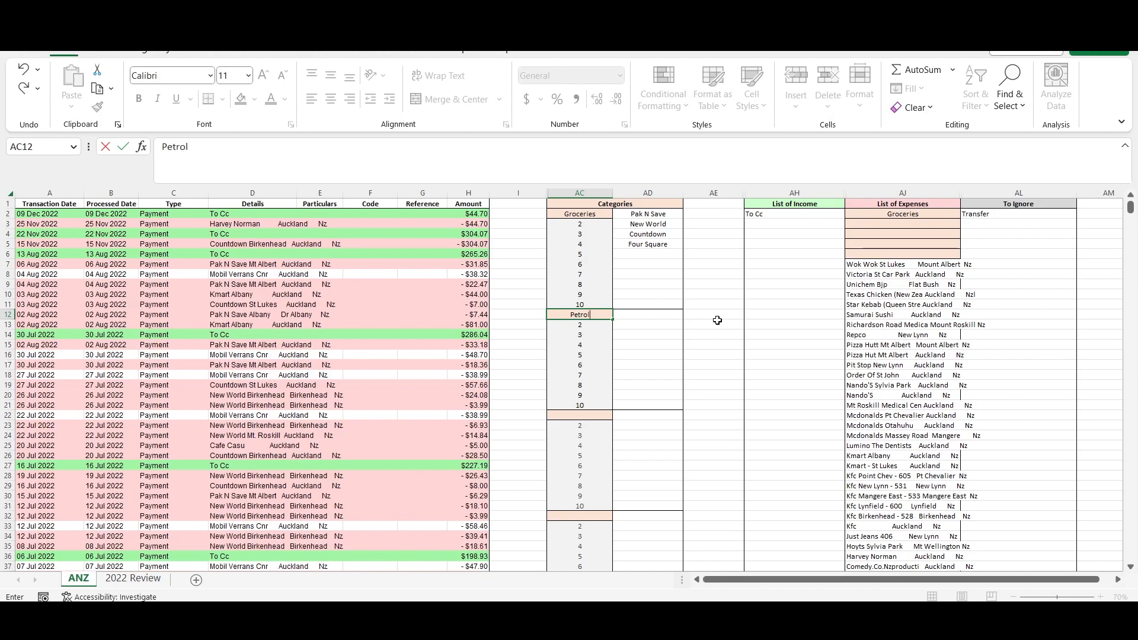
pyautogui.click(662, 315)
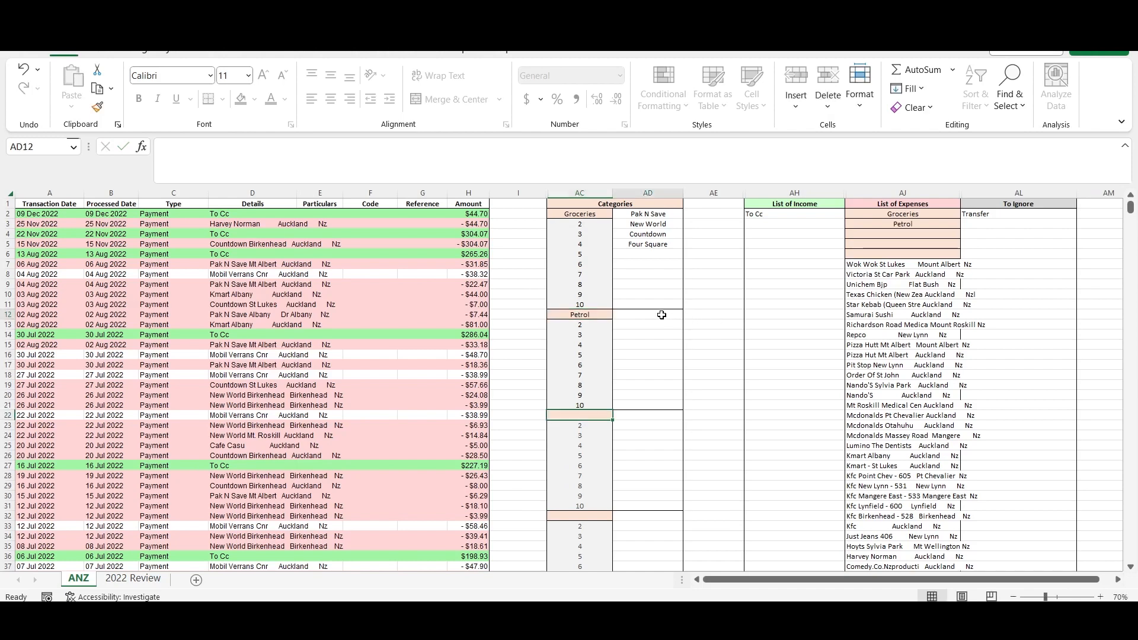
pyautogui.write('Mobil')
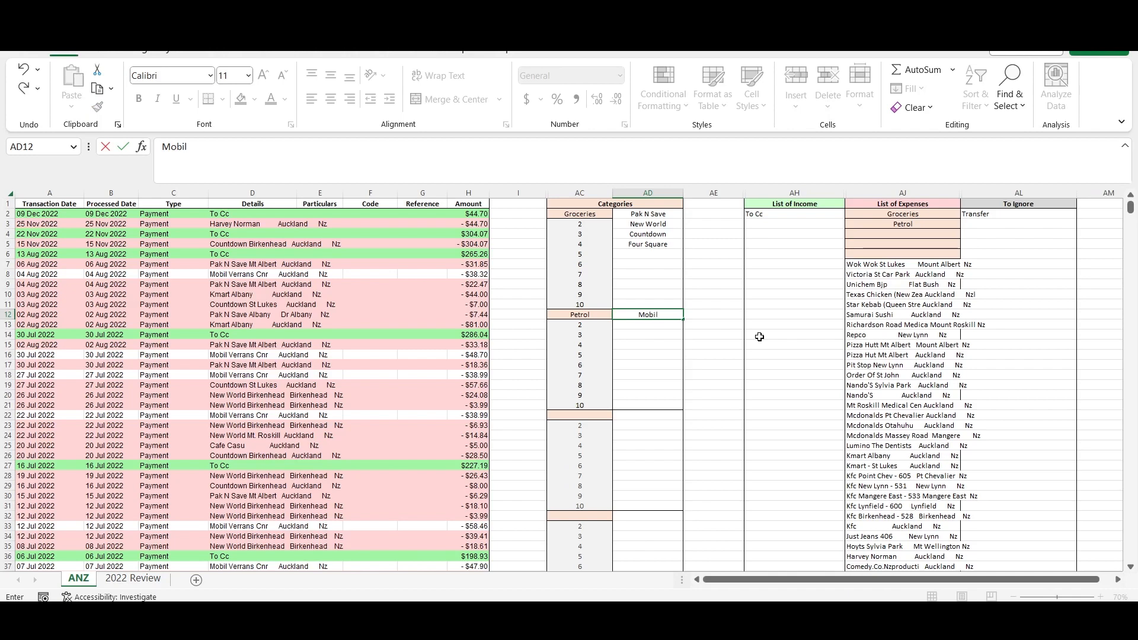
pyautogui.press('Return')
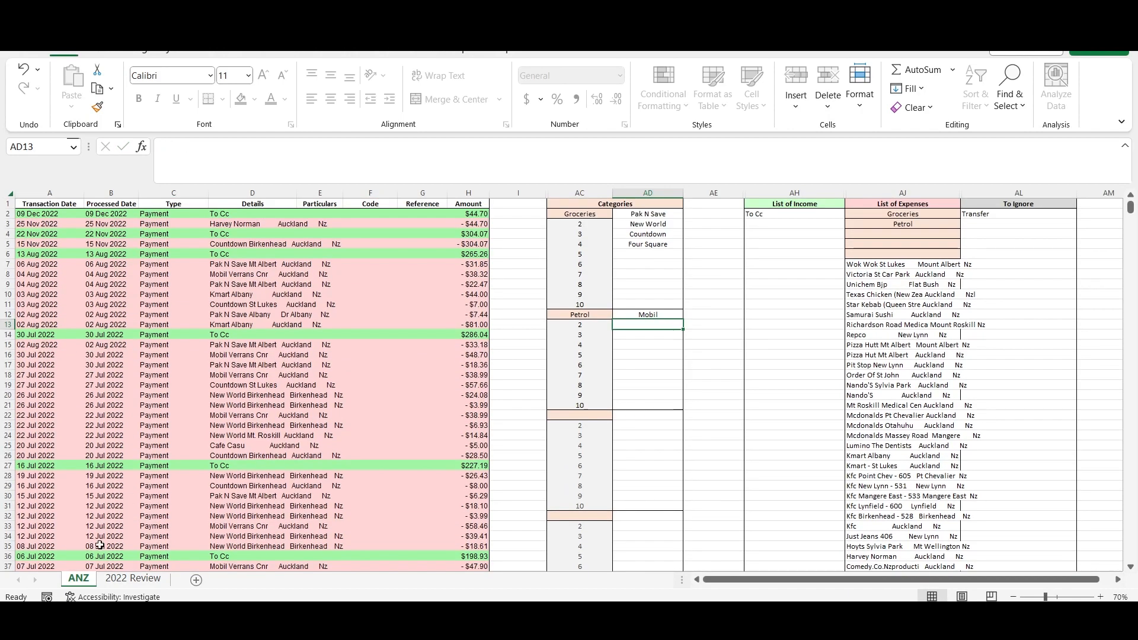
# - Check the yearly totals in the 2022 Review, and clear To Cc from the List of Income on the ANZ sheet
pyautogui.click(133, 578)
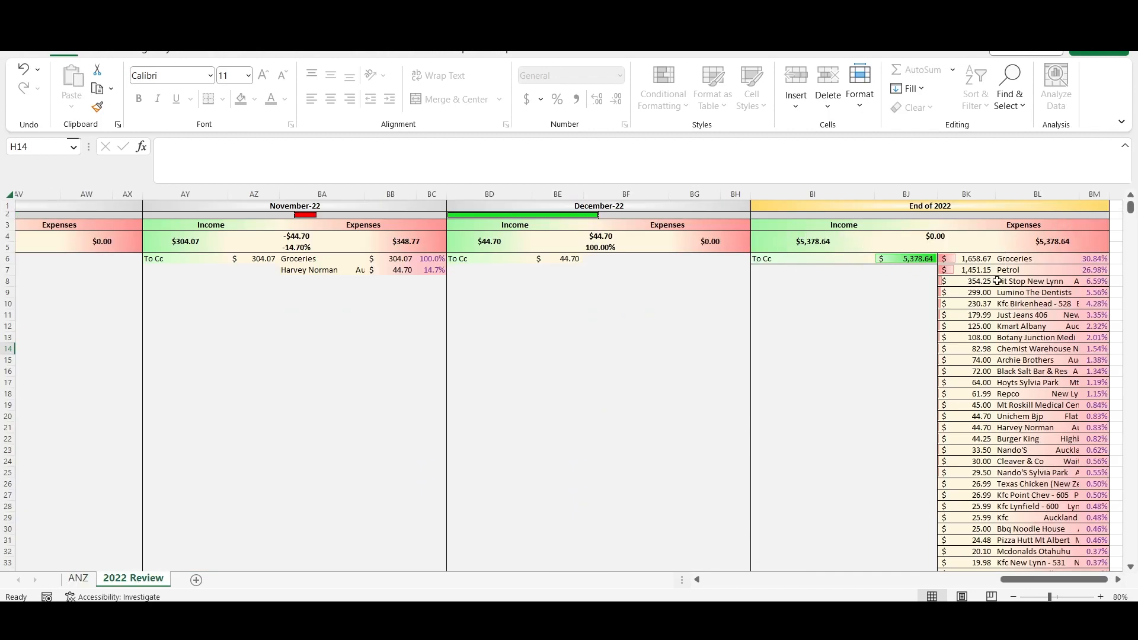
pyautogui.click(78, 579)
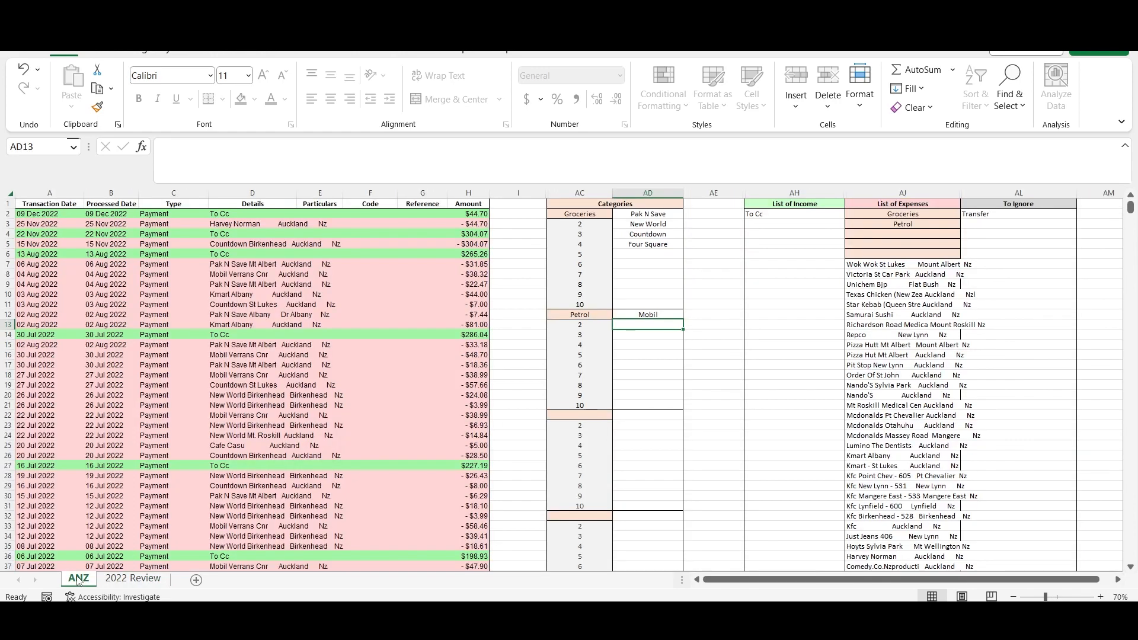
pyautogui.click(760, 215)
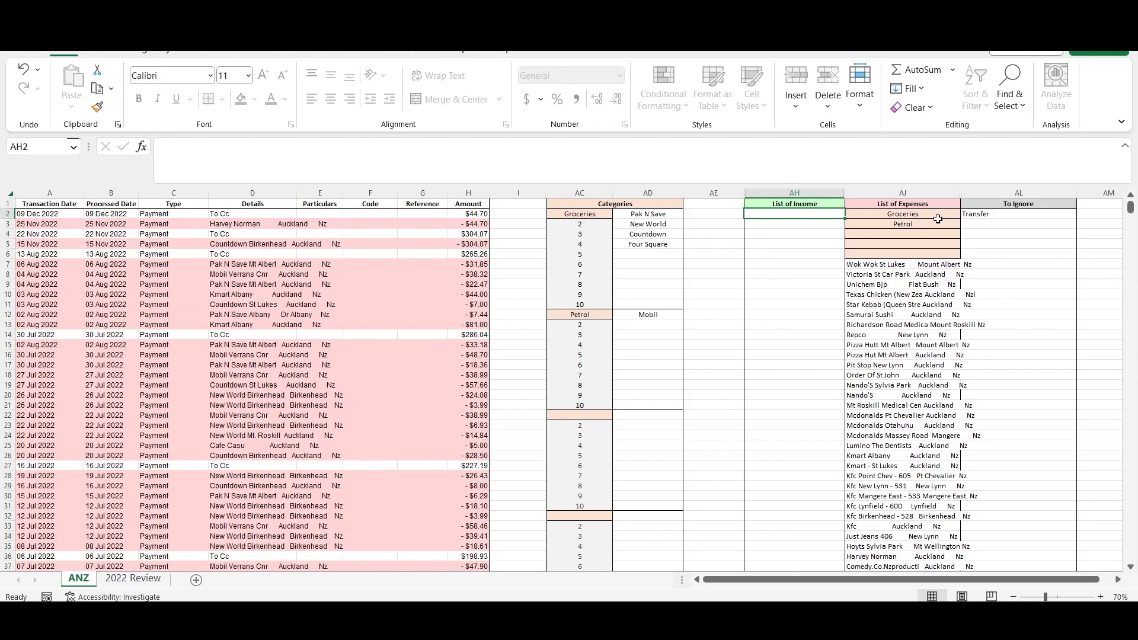
pyautogui.click(982, 222)
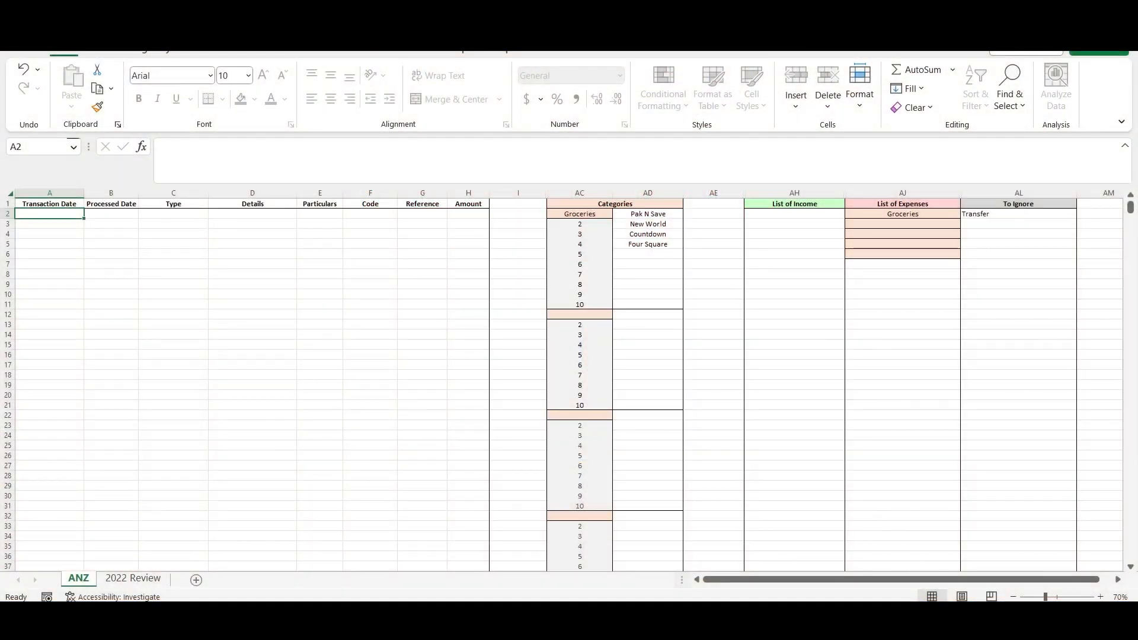
# - Highlight the List of Income cells from AH2 down and the List of Expenses cells from AJ7 to AJ1005, and return to AJ7
pyautogui.moveTo(791, 214); pyautogui.dragTo(791, 436)
pyautogui.scroll(20, 792, 436)
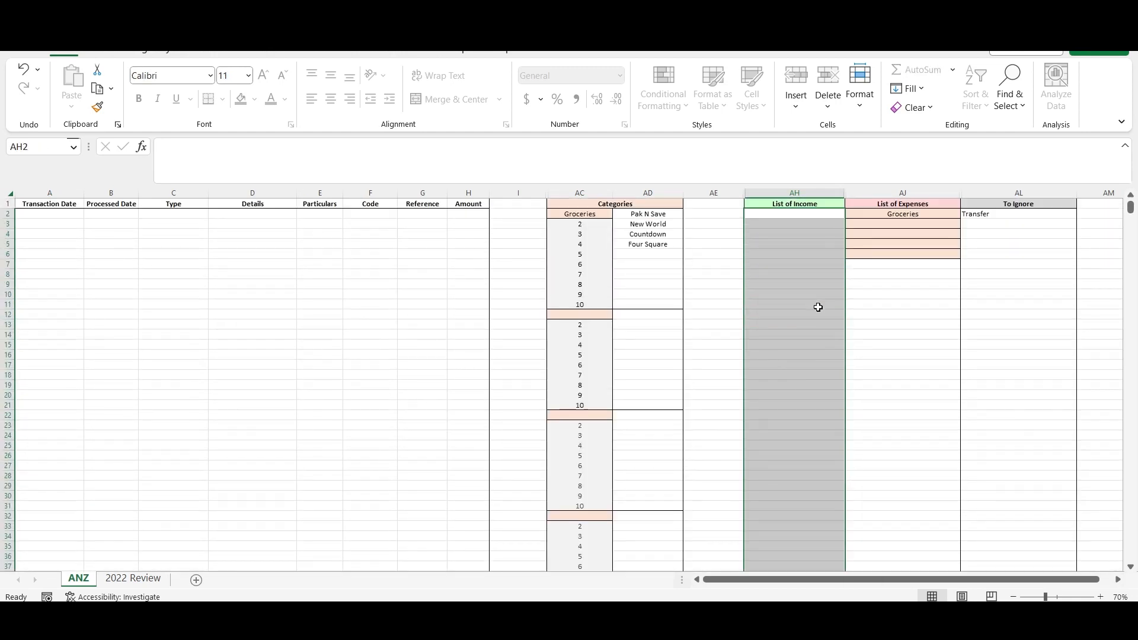
pyautogui.moveTo(903, 263); pyautogui.dragTo(912, 550)
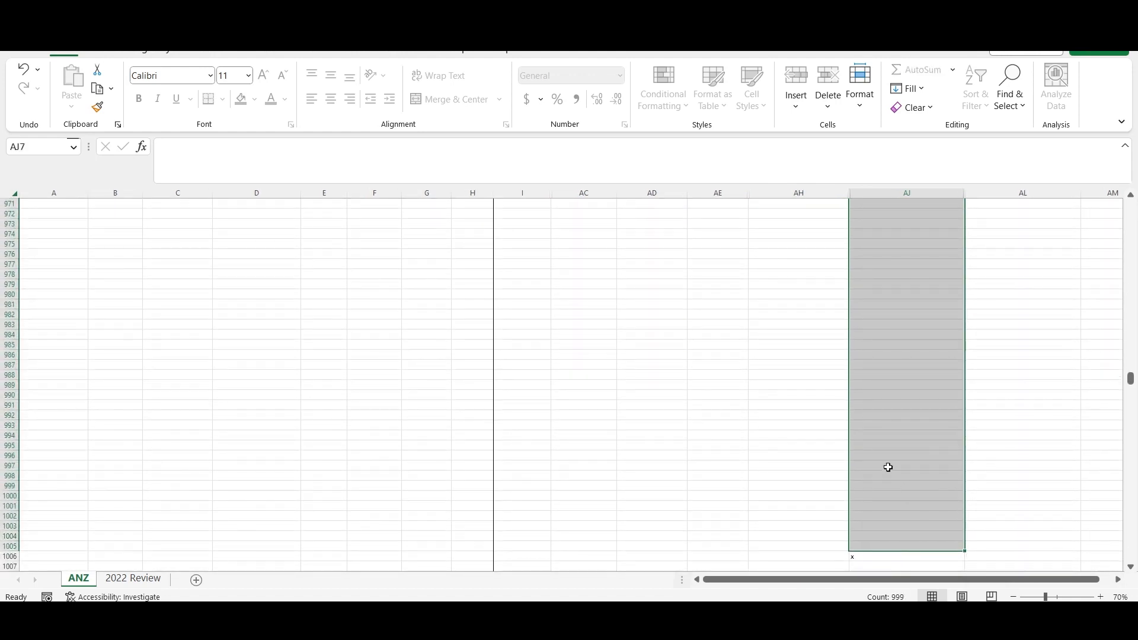
pyautogui.hotkey('ctrl', 'BackSpace')
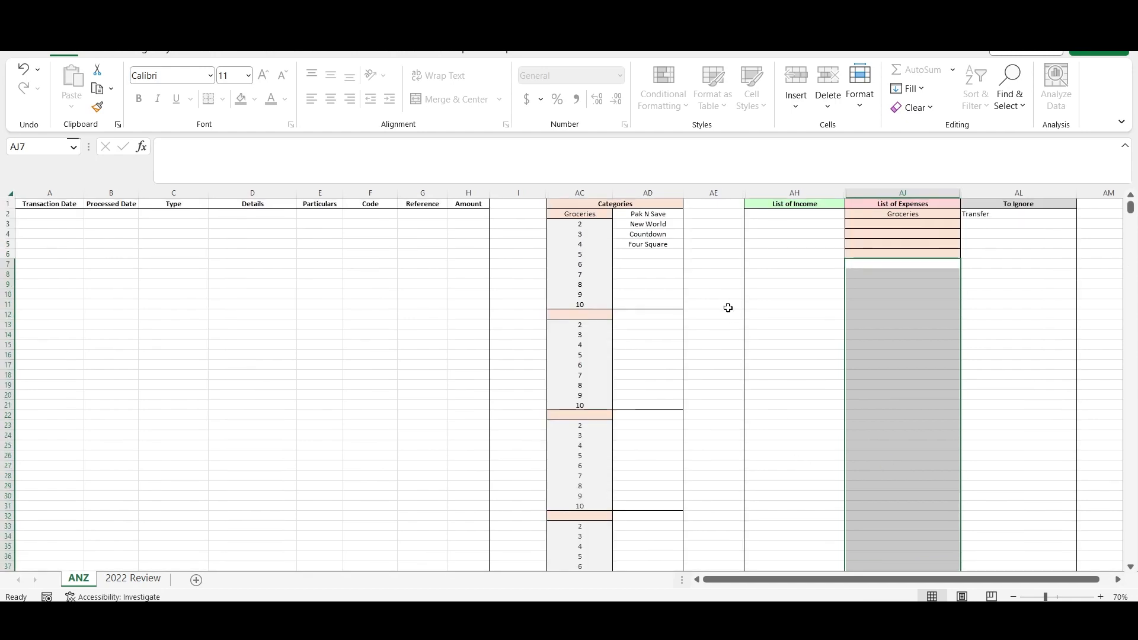
pyautogui.scroll(-1, 728, 308)
pyautogui.scroll(1, 713, 273)
pyautogui.click(900, 267)
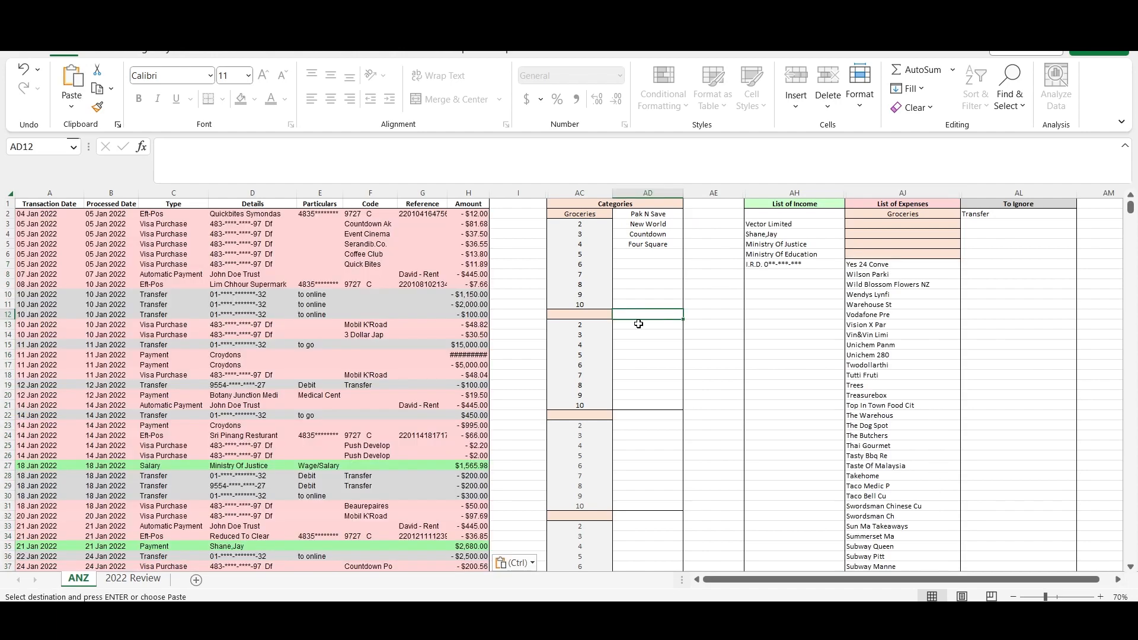
# - Overwrite Wild Blossom Flowers NZ in AJ9 of the List of Expenses with "Something", and clear the cell
pyautogui.click(889, 284)
pyautogui.write('Something')
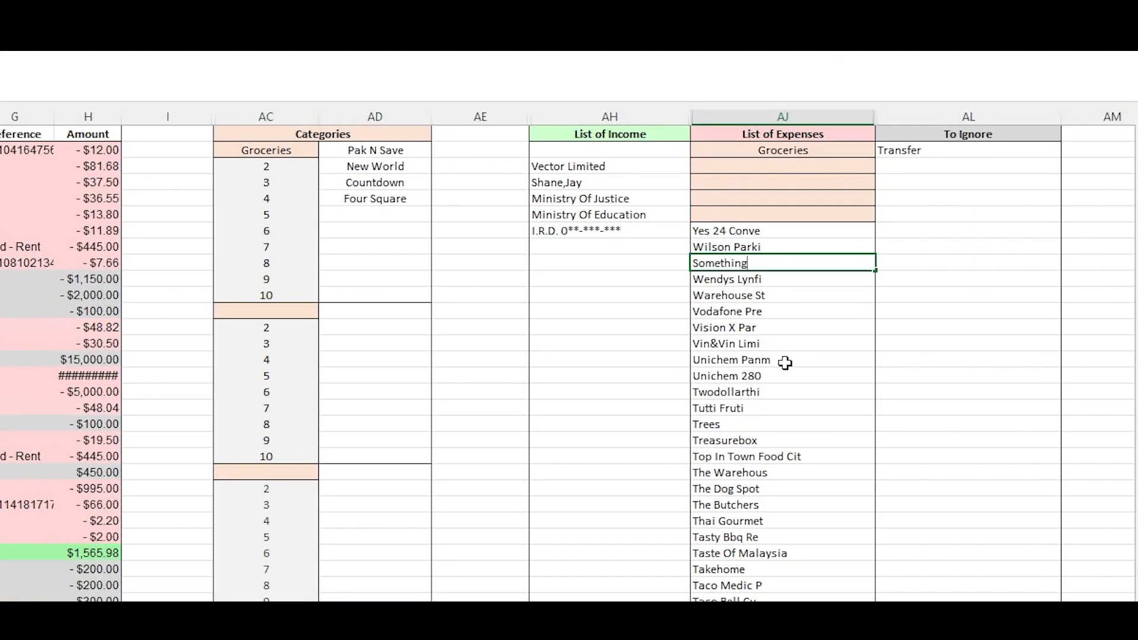
pyautogui.press('Return')
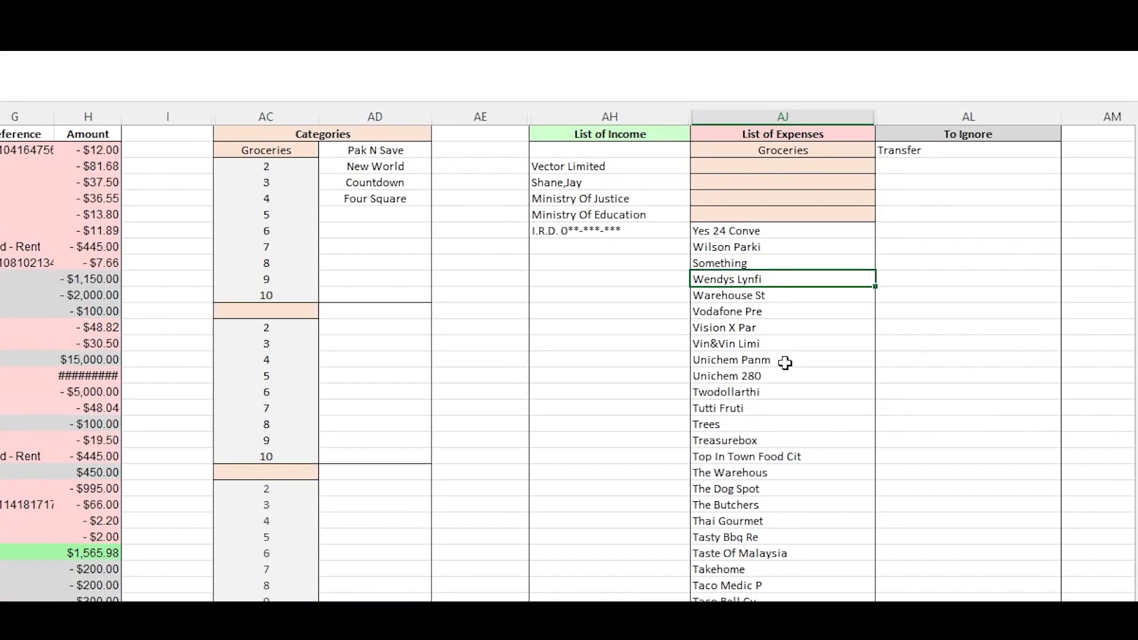
pyautogui.press('Up')
pyautogui.press('Delete')
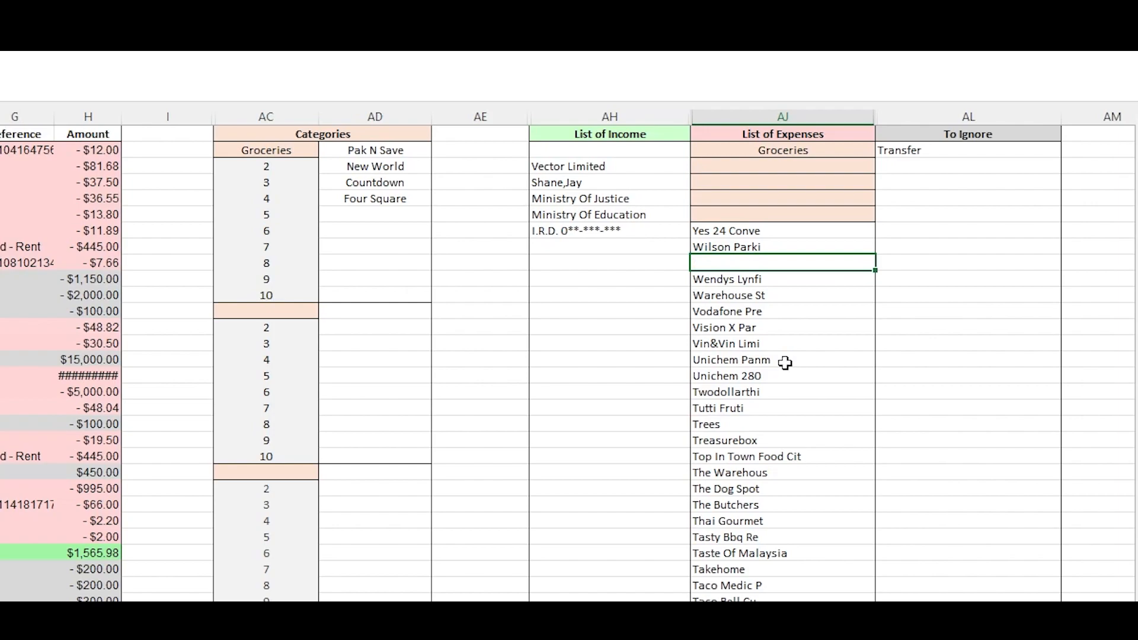
pyautogui.press('Down')
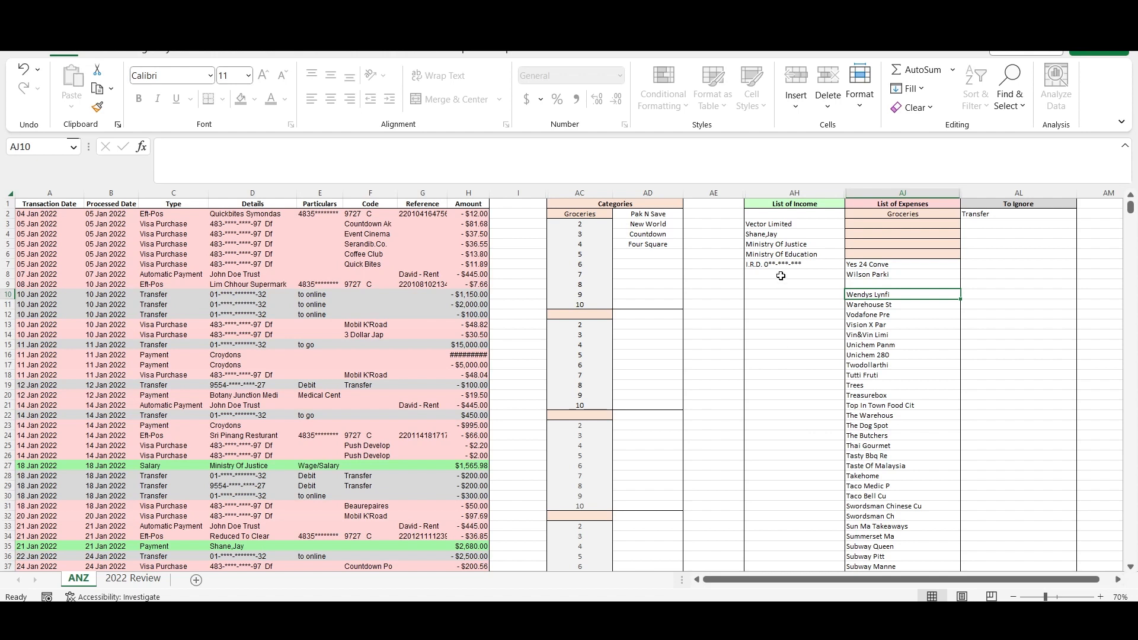
# - Search the ANZ sheet for "wild bl" to locate the transaction, and close the search
pyautogui.hotkey('ctrl', 'f')
pyautogui.write('wild blo')
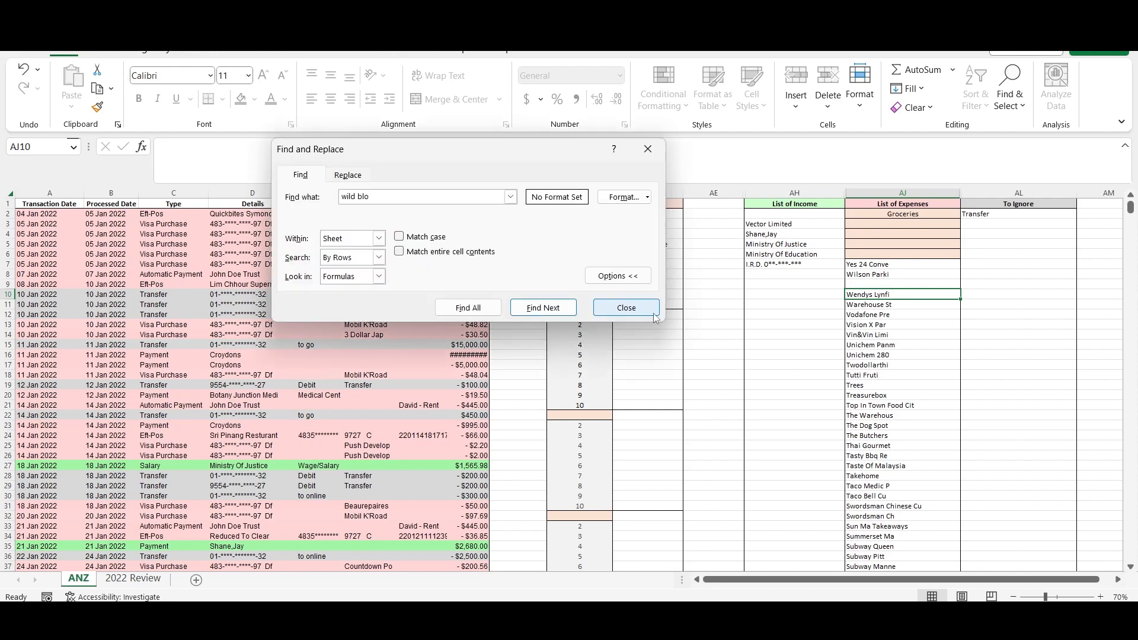
pyautogui.press('Return')
pyautogui.click(626, 308)
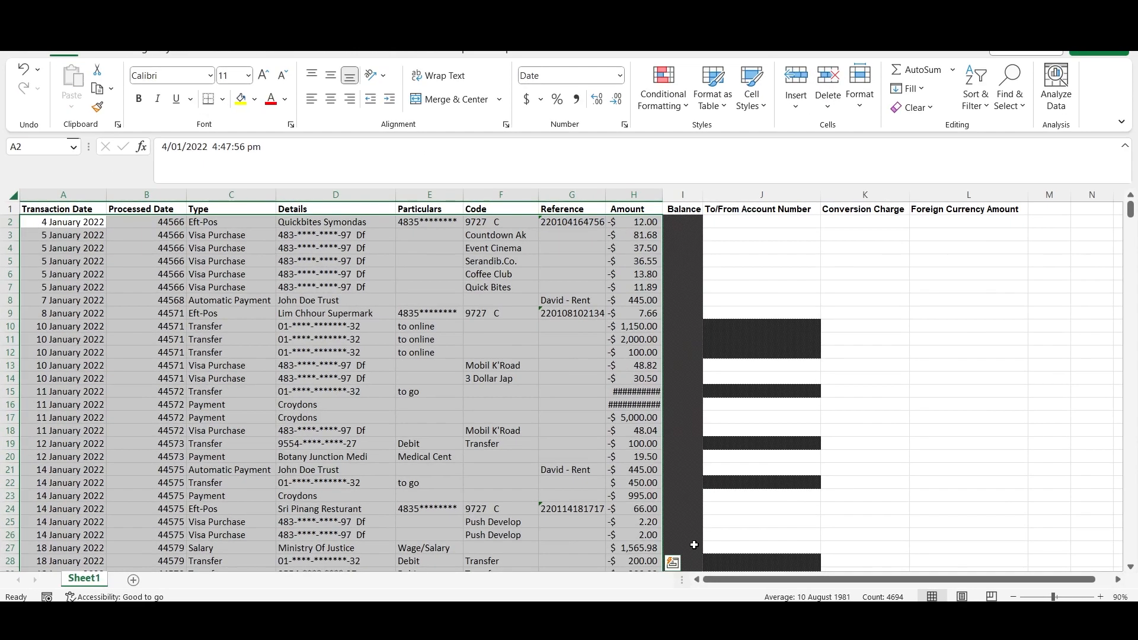
# - Copy the transactions in A2:H606 of the exported bank sheet and paste them from A2 on the ANZ sheet of the tracker workbook
pyautogui.click(435, 285)
pyautogui.click(61, 223)
pyautogui.hotkey('ctrl', 'shift', 'Right')
pyautogui.hotkey('ctrl', 'shift', 'Down')
pyautogui.hotkey('ctrl', 'c')
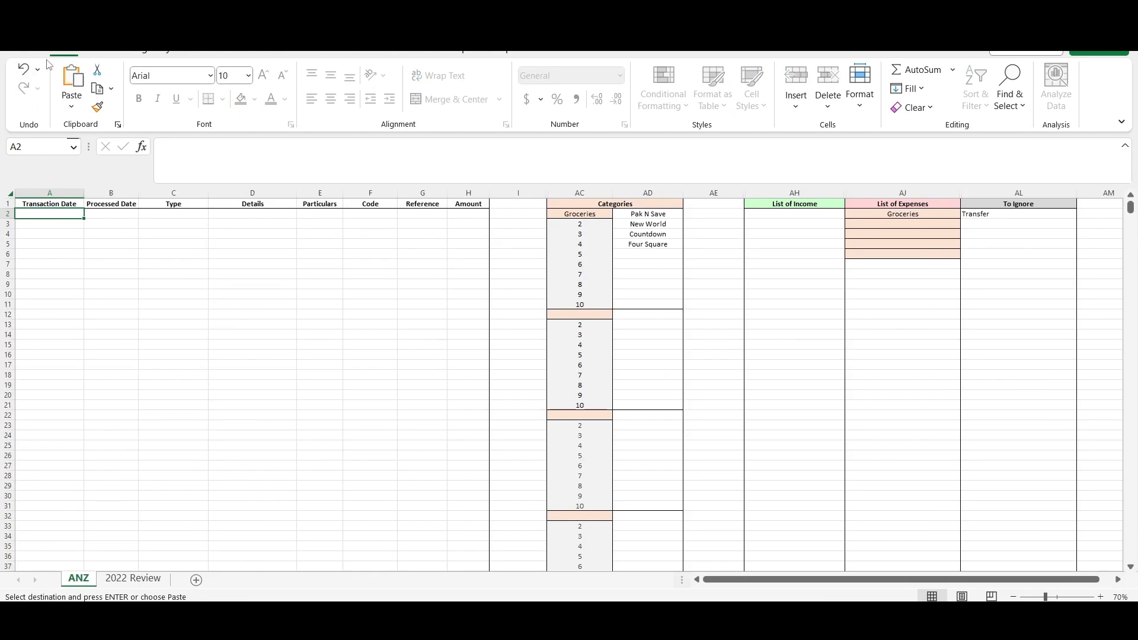
pyautogui.click(71, 71)
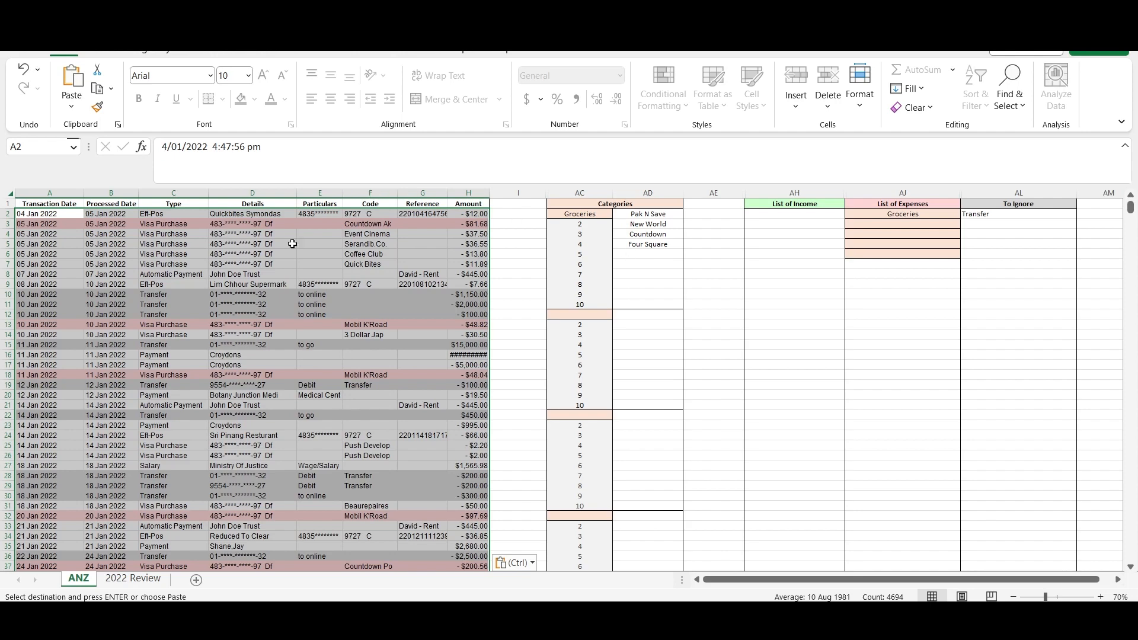
# - Replace Quickbites Symondas in Details cell D2 with "Workmates Hangout"
pyautogui.click(252, 216)
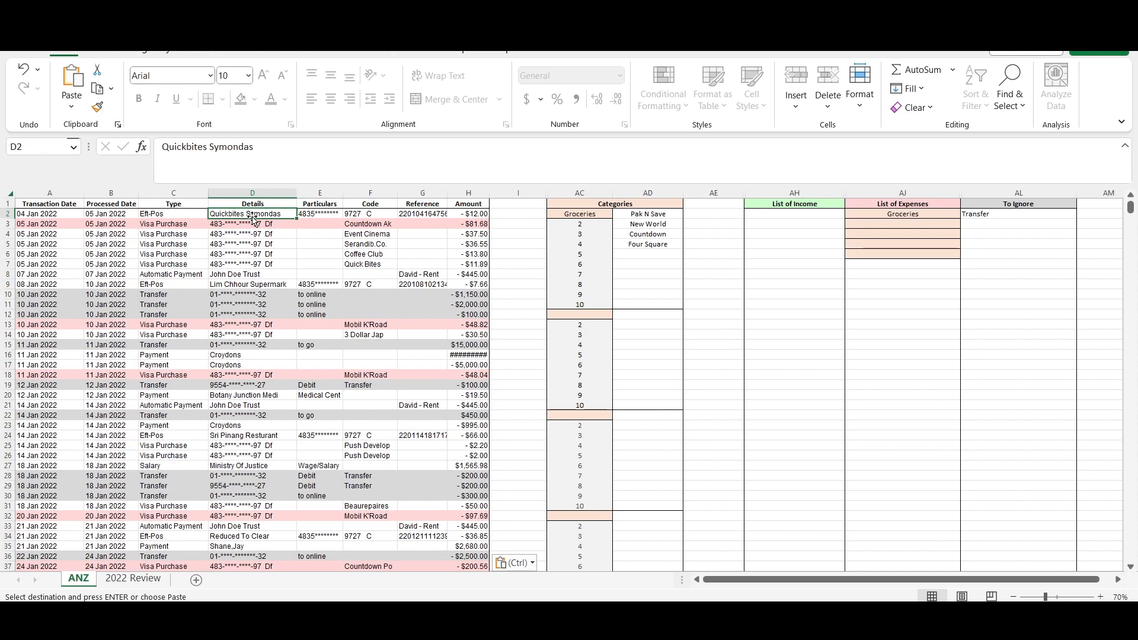
pyautogui.write('Work')
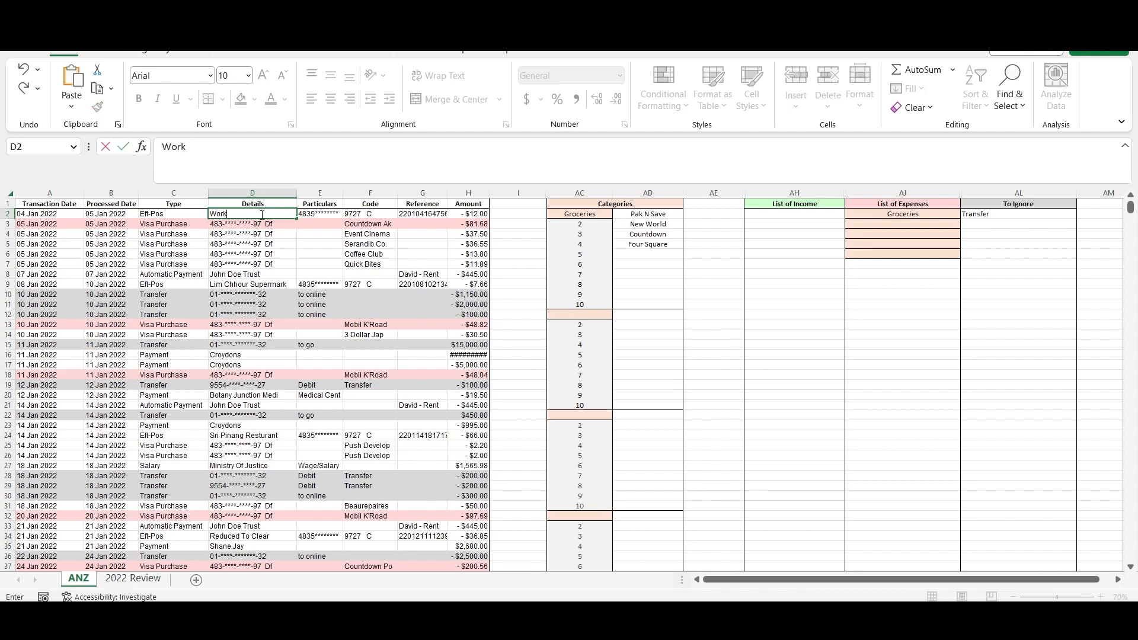
pyautogui.write('mates Hangou')
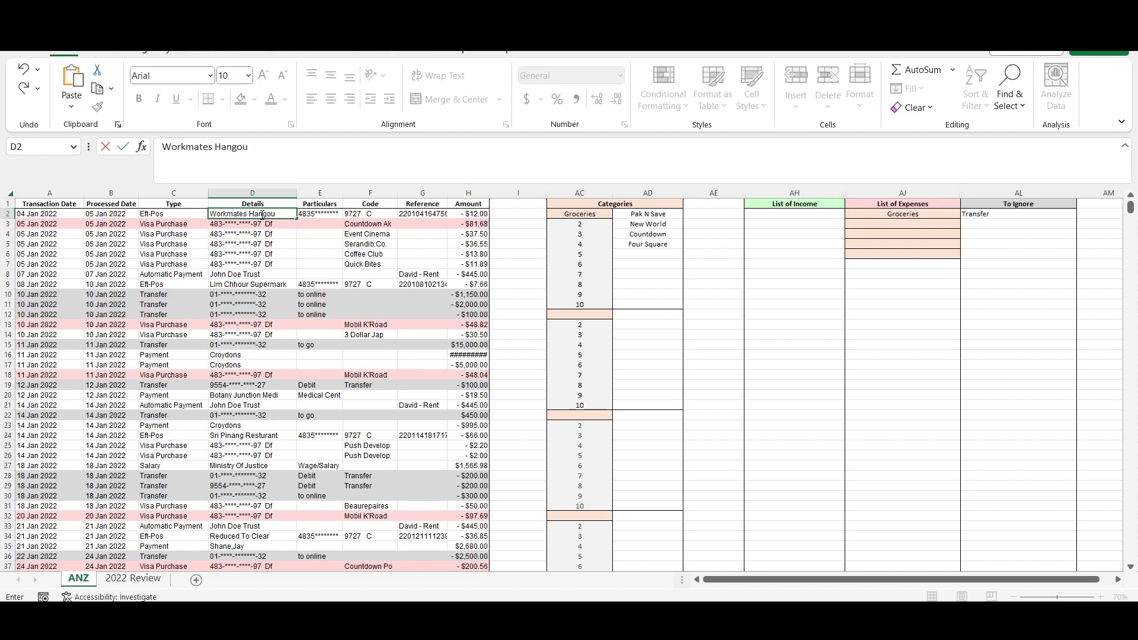
pyautogui.write('t')
pyautogui.press('Return')
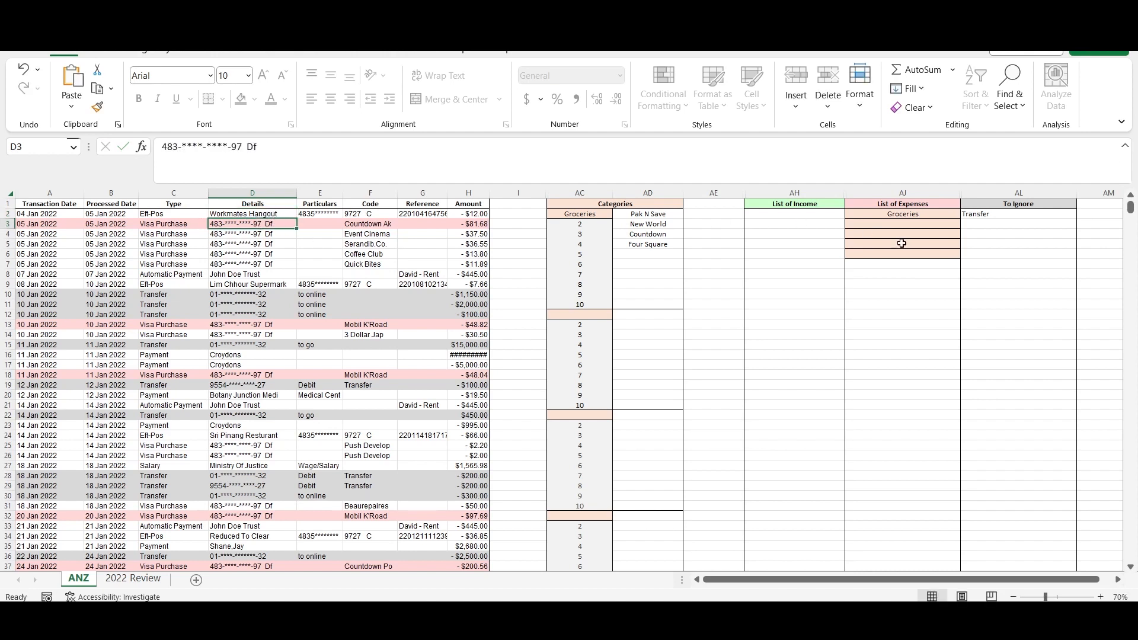
# - Add "Workmates Hangout" to AJ7 in the List of Expenses
pyautogui.click(902, 265)
pyautogui.write('Workmates')
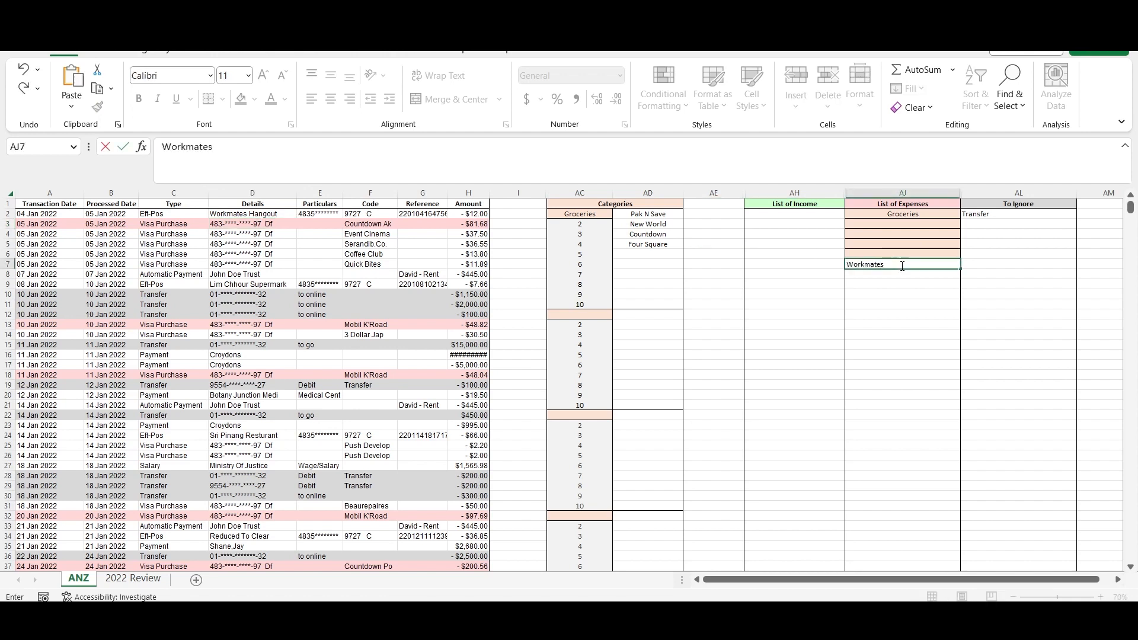
pyautogui.write(' Hangout')
pyautogui.press('Return')
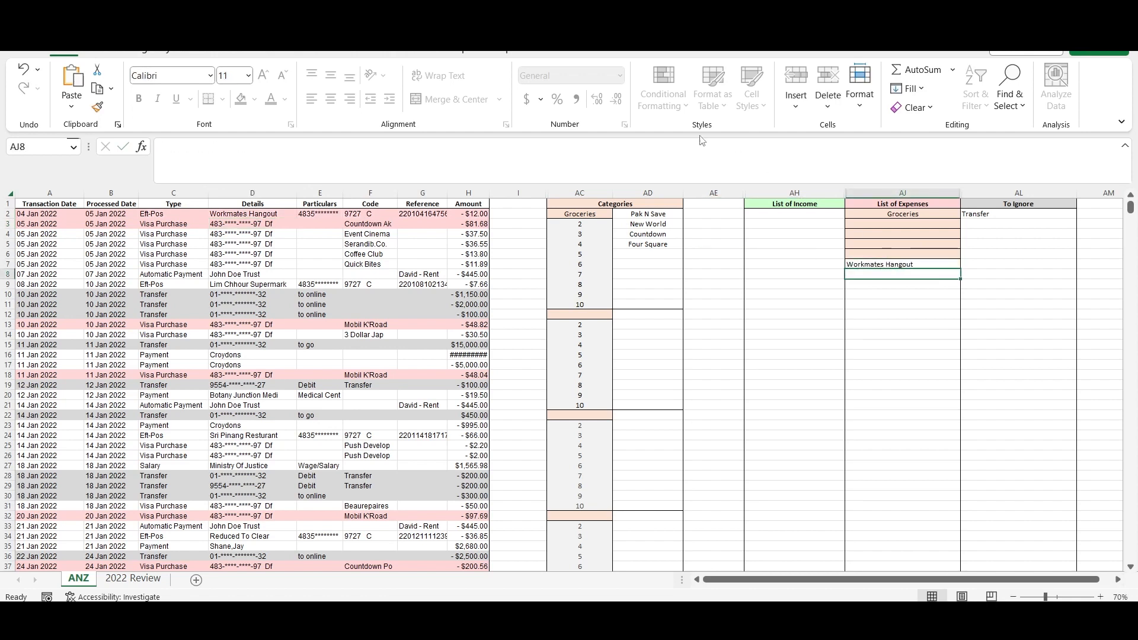
# - Replace Event Cinema in F4 with "Date with" plus the companion's first name, and add the same label to the List of Expenses in AJ8
pyautogui.click(371, 234)
pyautogui.write('Date with Jane')
pyautogui.press('Return')
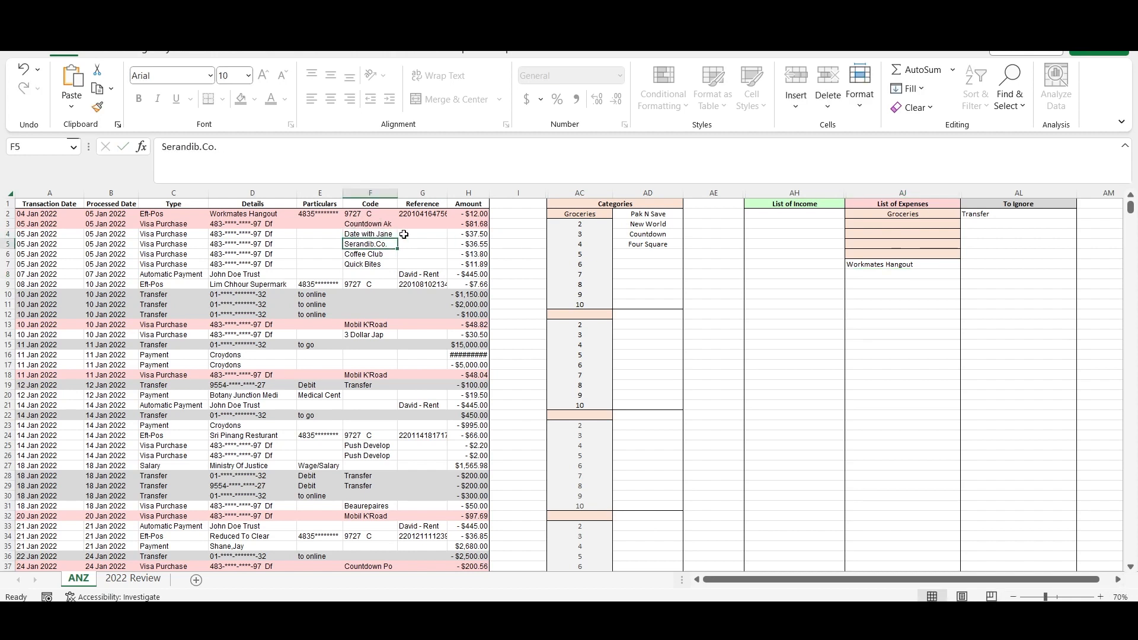
pyautogui.click(885, 274)
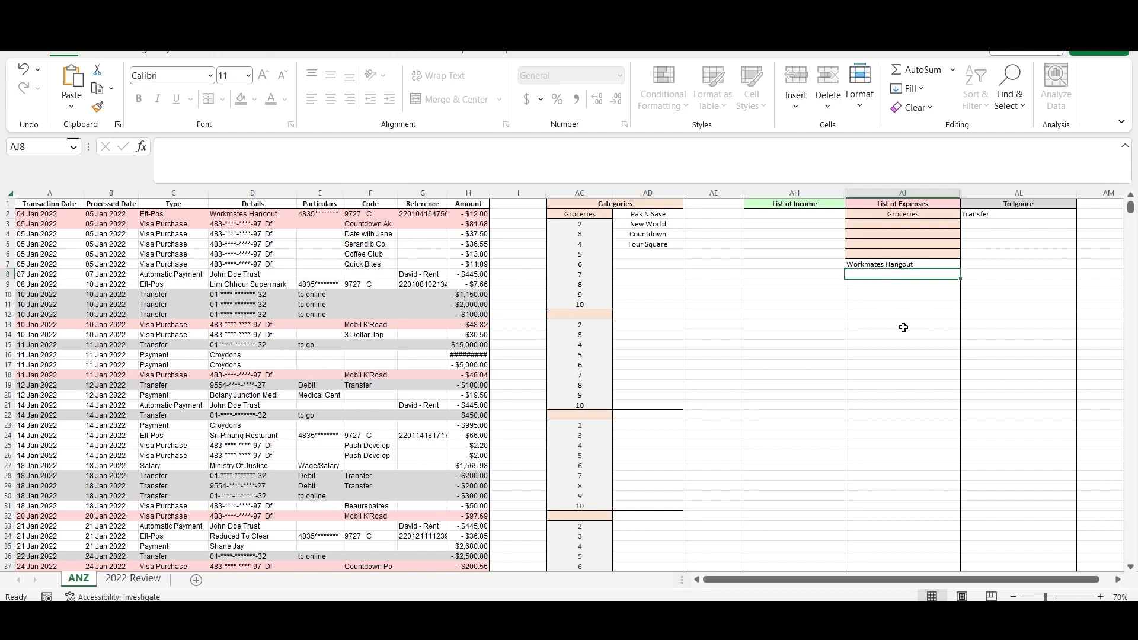
pyautogui.write('Date with J')
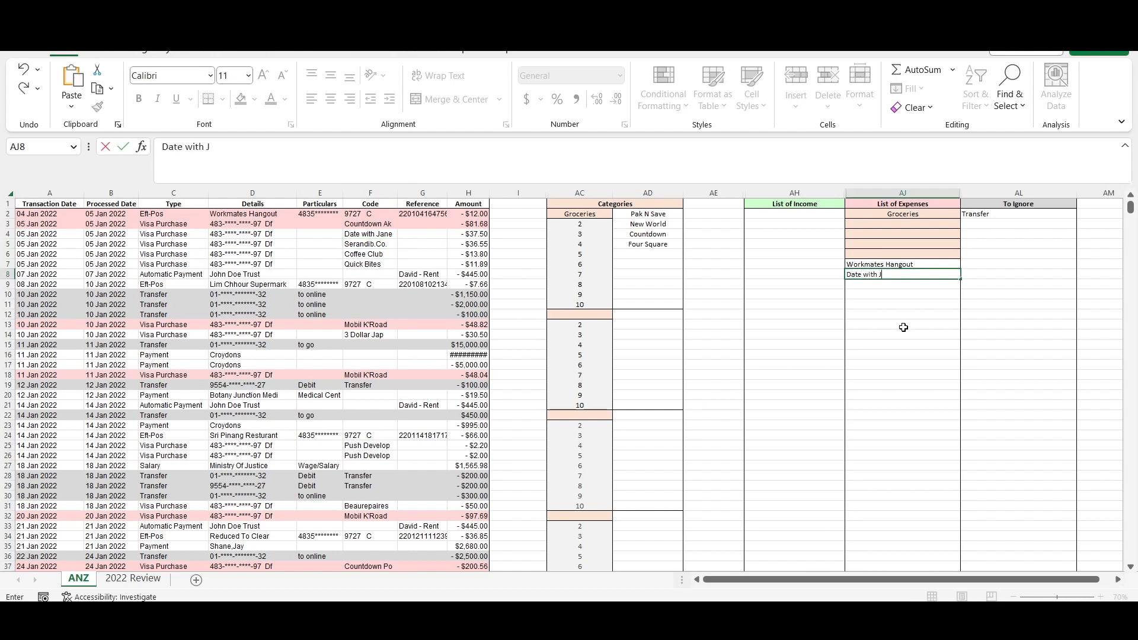
pyautogui.write('ane')
pyautogui.press('Return')
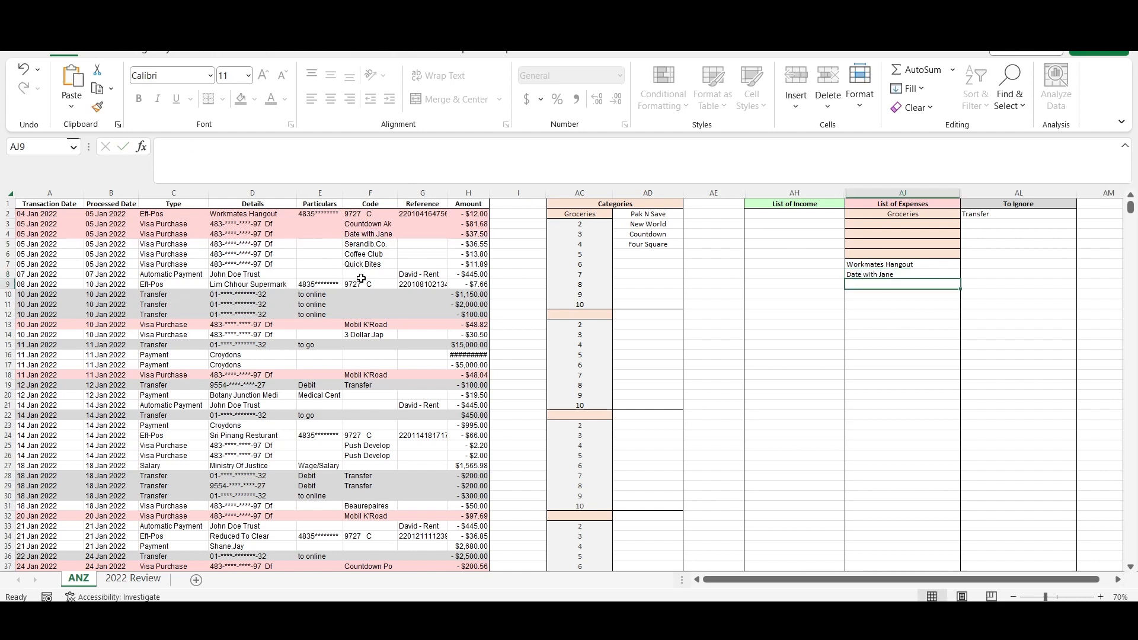
# - Relabel Coffee Club in F6 with the same date label as F4, and Quick Bites in F7 as "Workmates hangout"
pyautogui.click(358, 255)
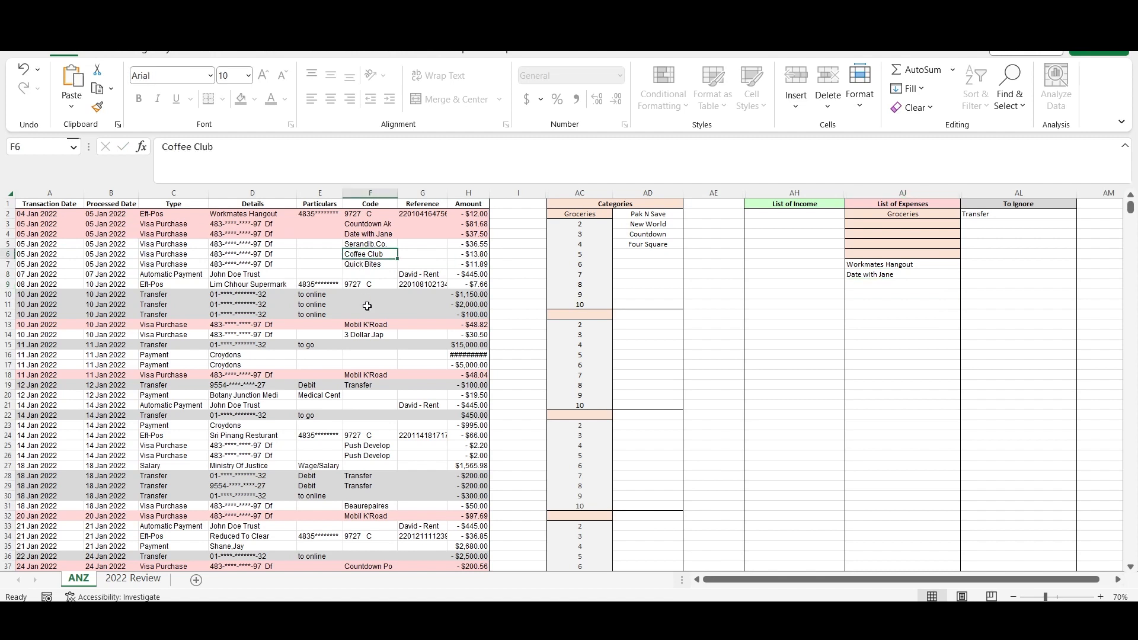
pyautogui.write('Date with Jane')
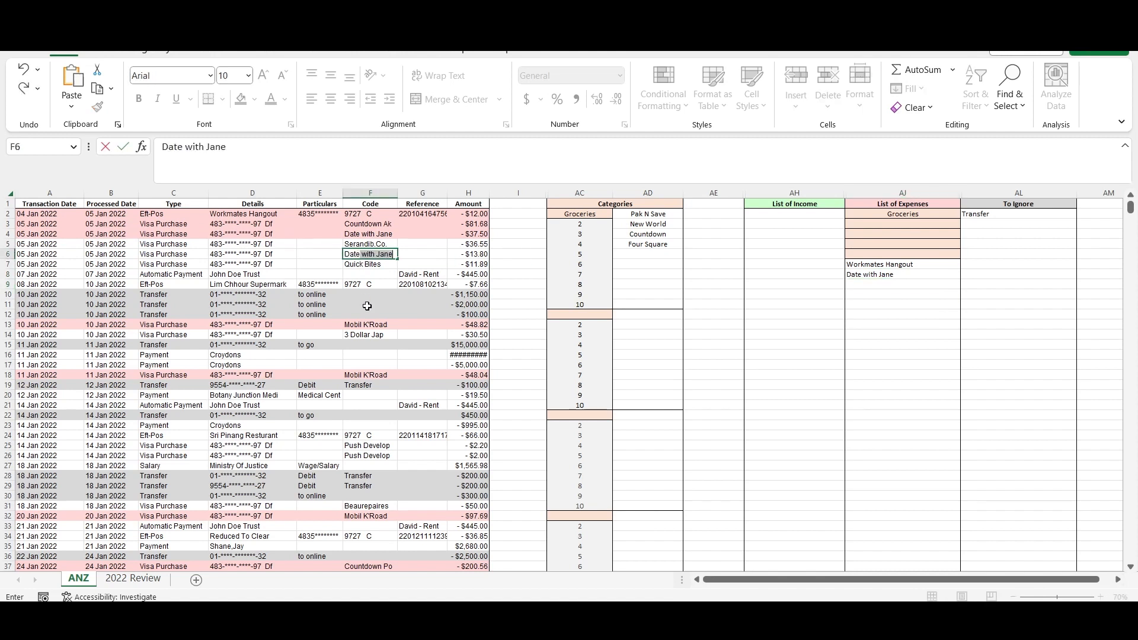
pyautogui.press('Return')
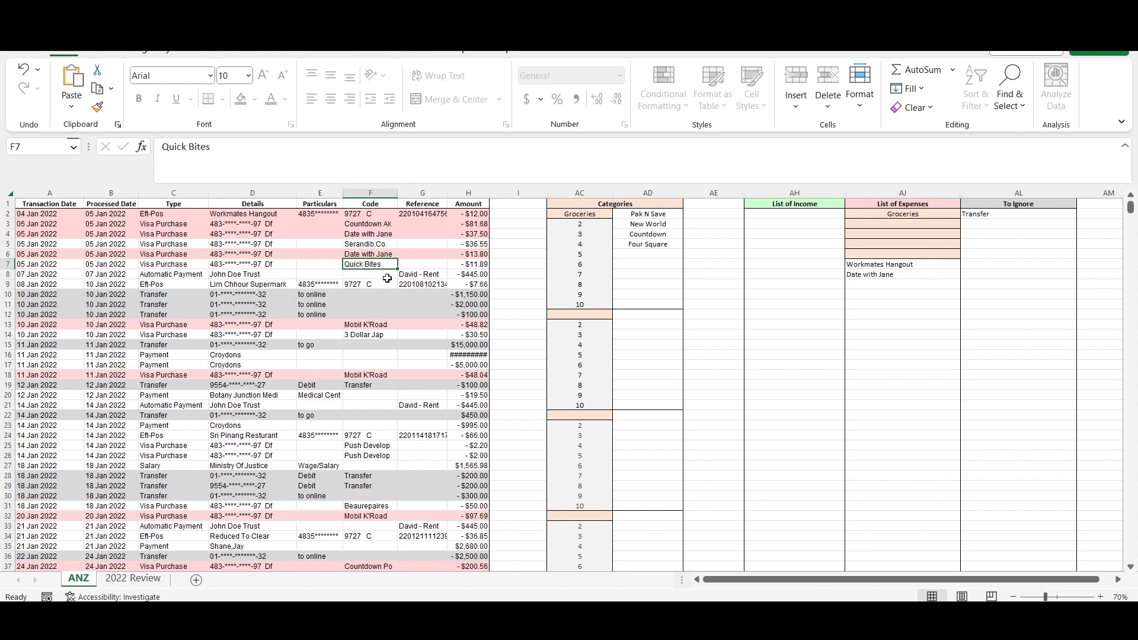
pyautogui.write('Workmates han')
pyautogui.press('Return')
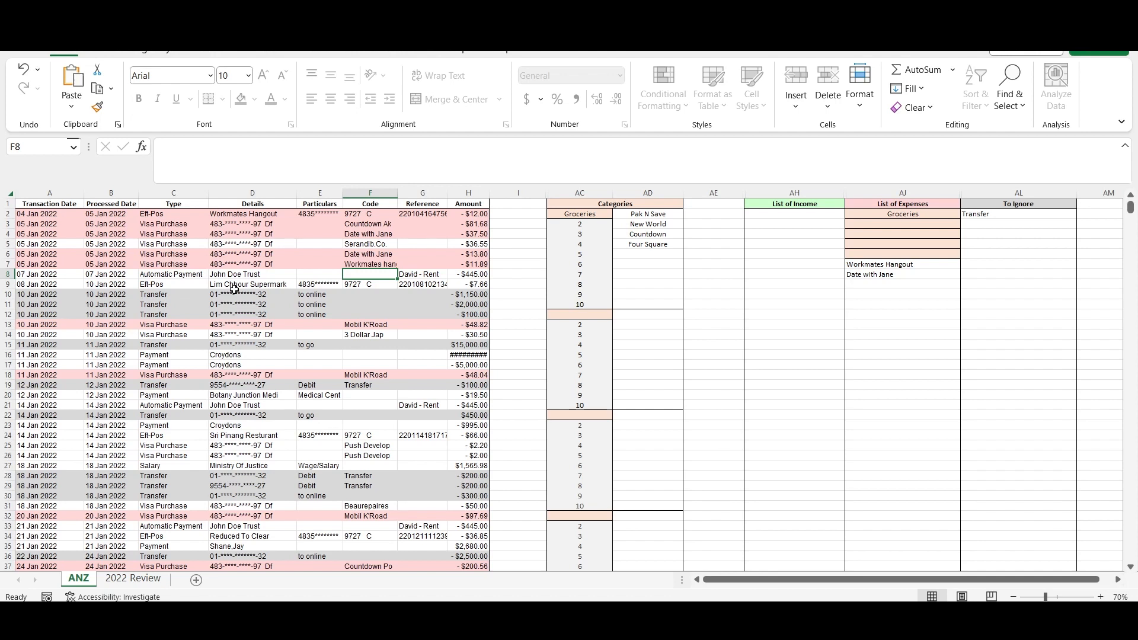
# - Copy the rent reference text from G8 into AJ9 of the List of Expenses
pyautogui.click(417, 278)
pyautogui.moveTo(263, 148); pyautogui.dragTo(144, 148)
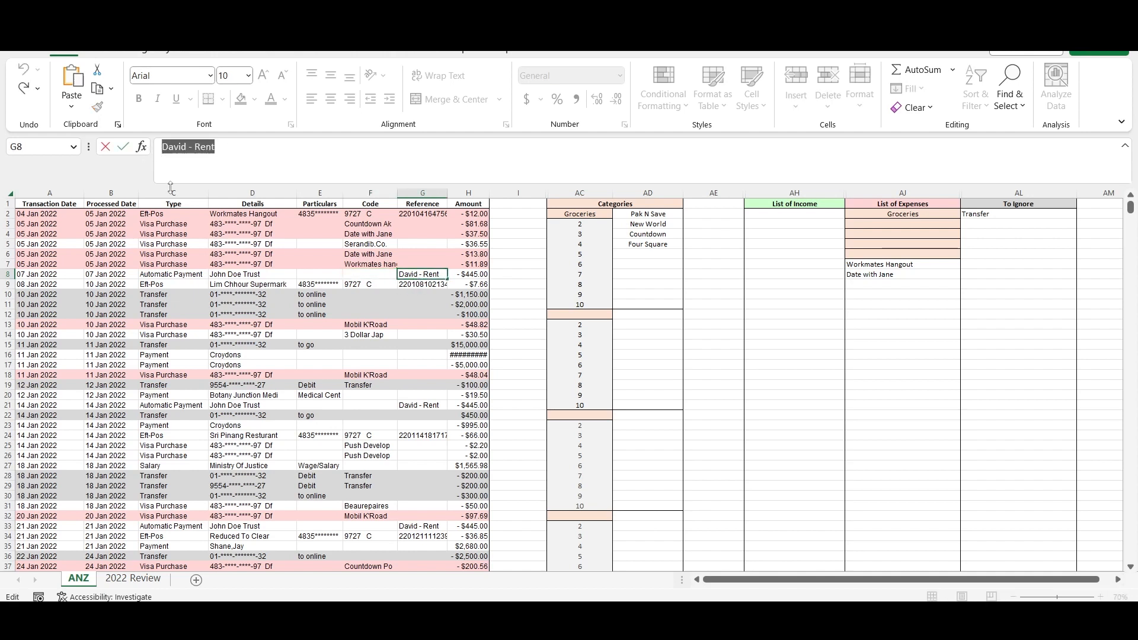
pyautogui.click(888, 284)
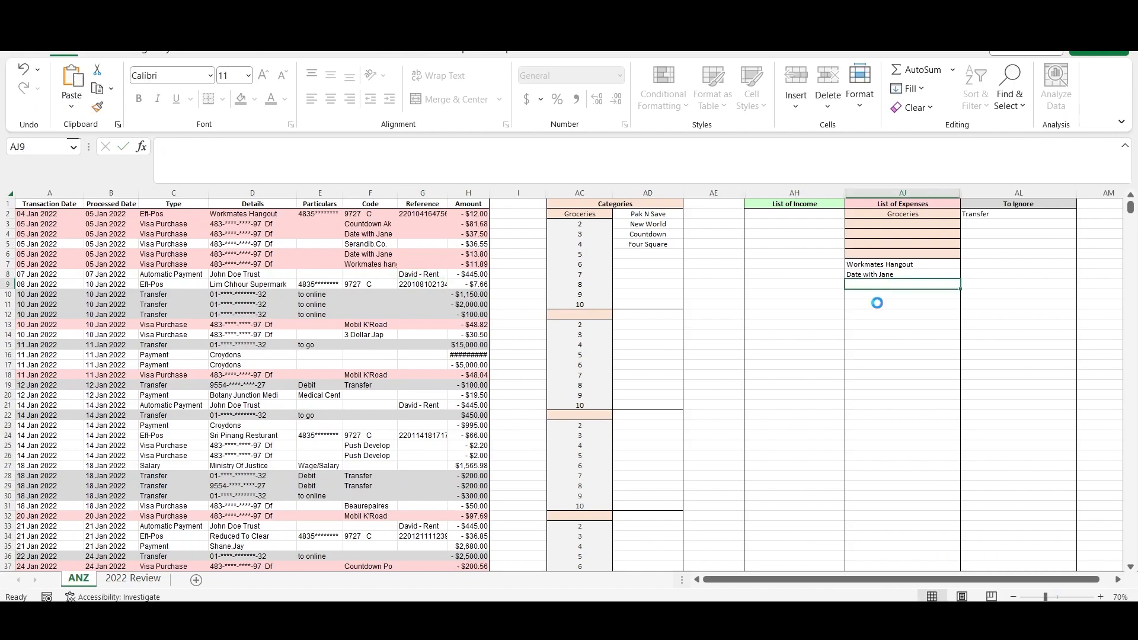
pyautogui.hotkey('ctrl', 'v')
# - Compare the rent and water bill payments to the same trust in rows 299 and 301, and copy Water Bill from G301 into AJ10
pyautogui.scroll(-20, 363, 367)
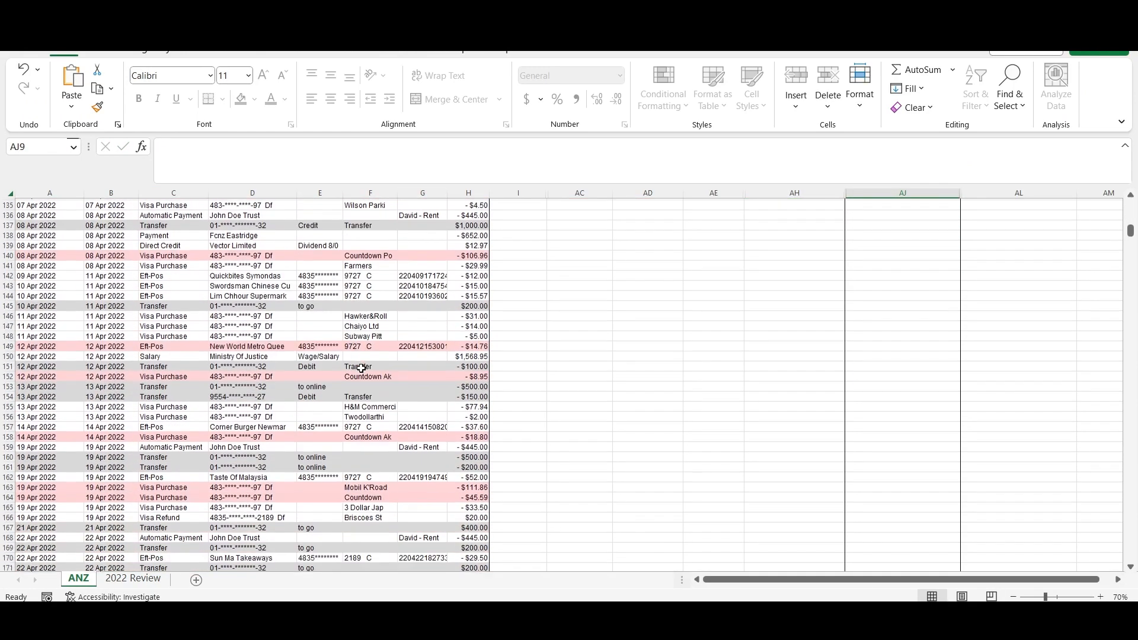
pyautogui.scroll(-11, 360, 384)
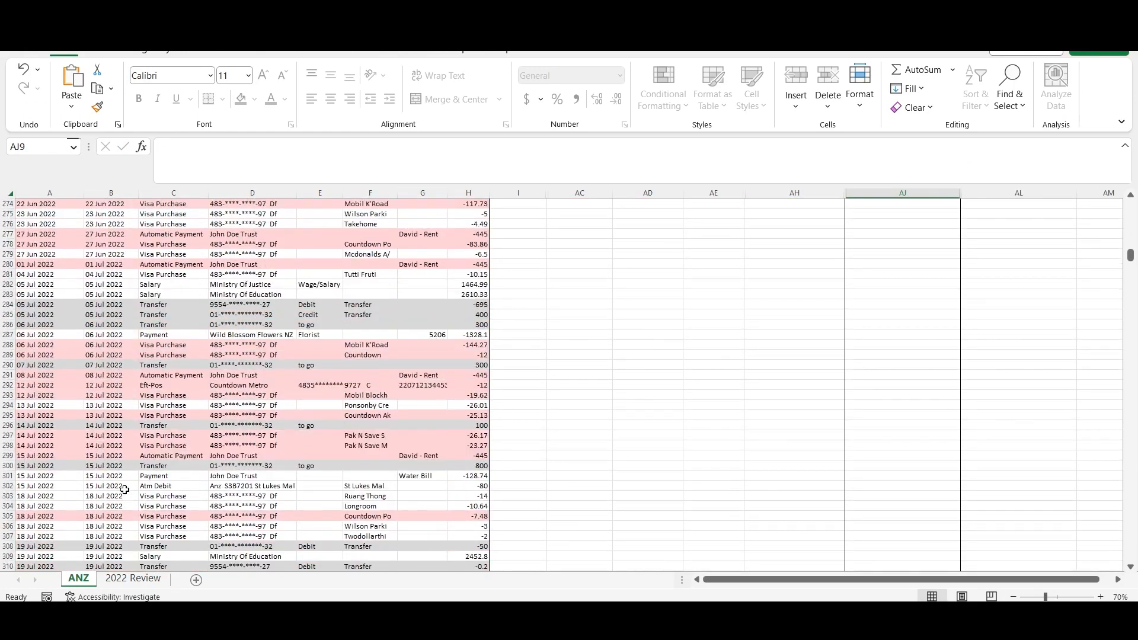
pyautogui.click(253, 478)
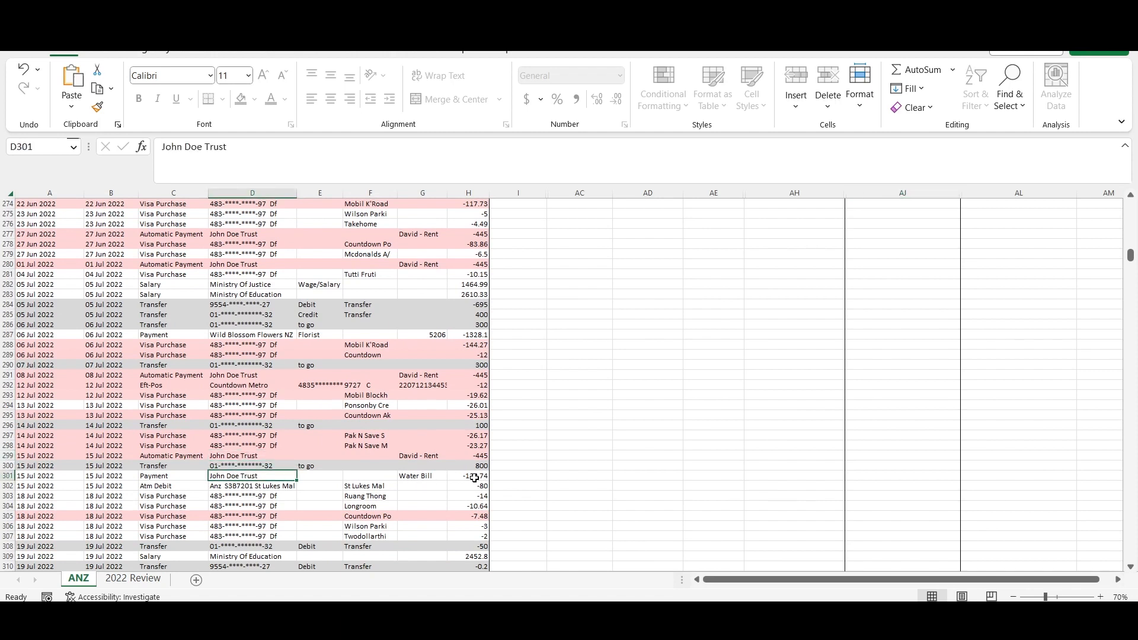
pyautogui.click(466, 456)
pyautogui.click(441, 457)
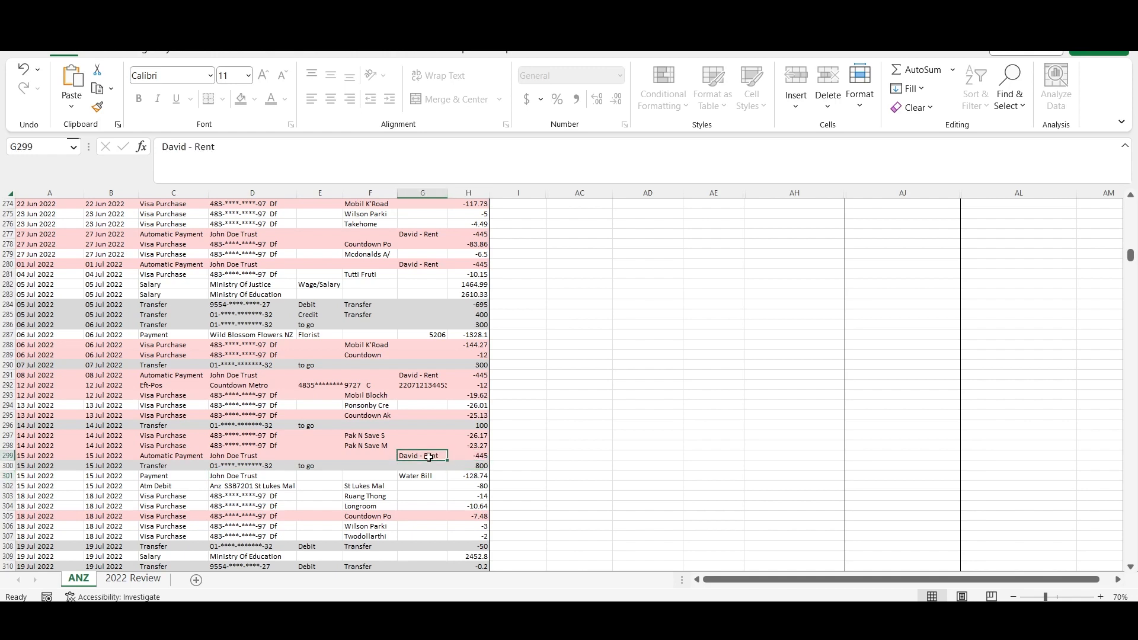
pyautogui.click(438, 477)
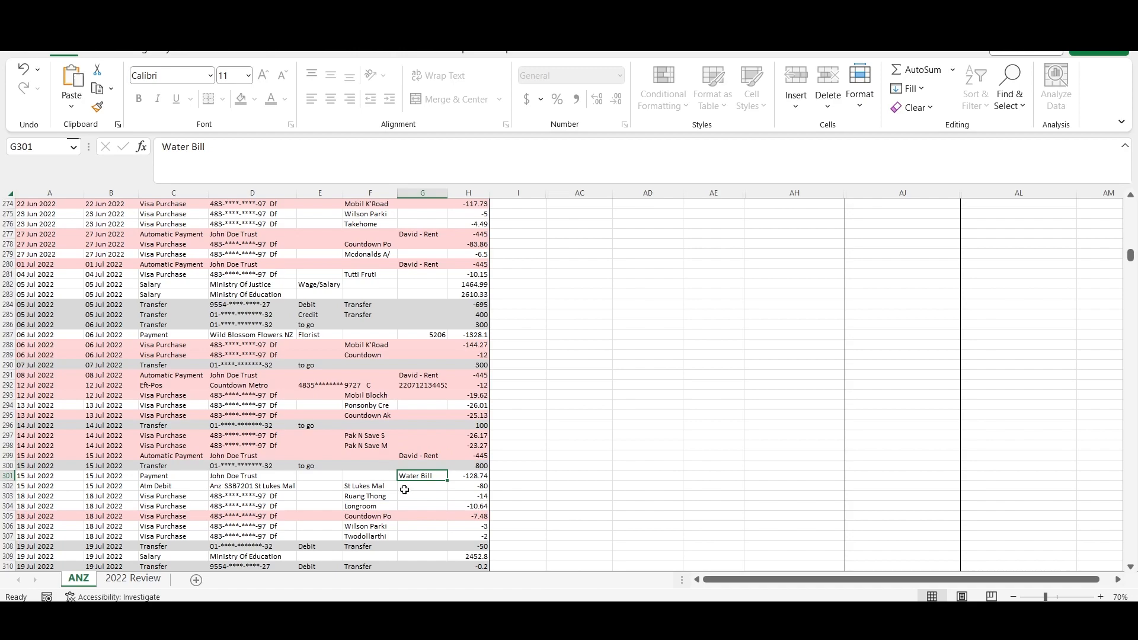
pyautogui.moveTo(206, 147); pyautogui.dragTo(160, 147)
pyautogui.hotkey('ctrl', 'c')
pyautogui.scroll(20, 510, 373)
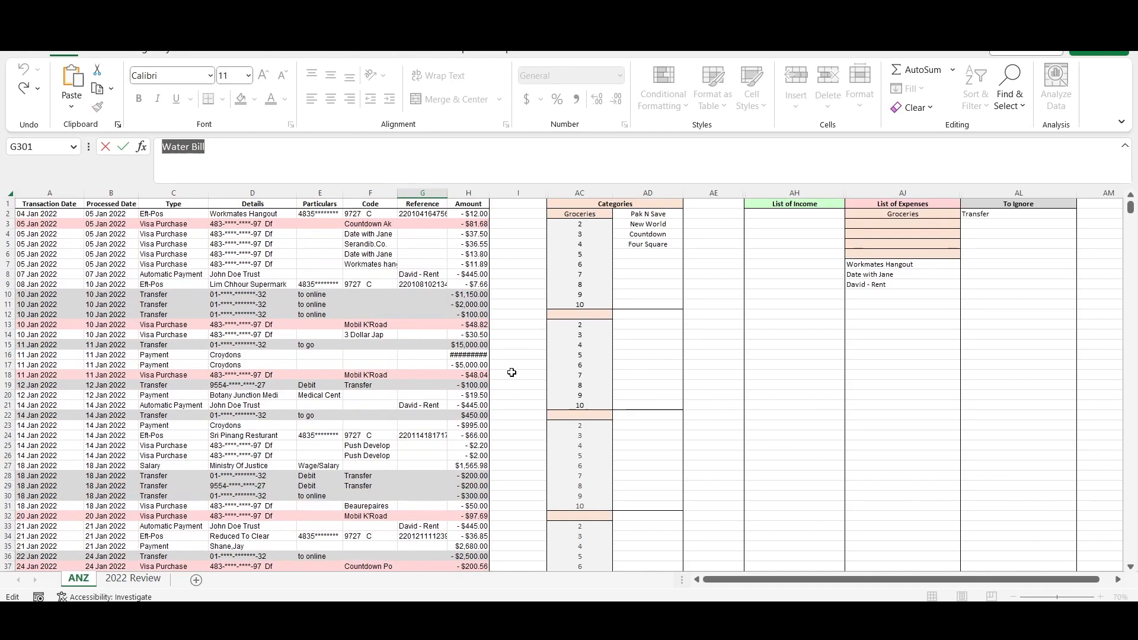
pyautogui.click(882, 296)
pyautogui.hotkey('ctrl', 'v')
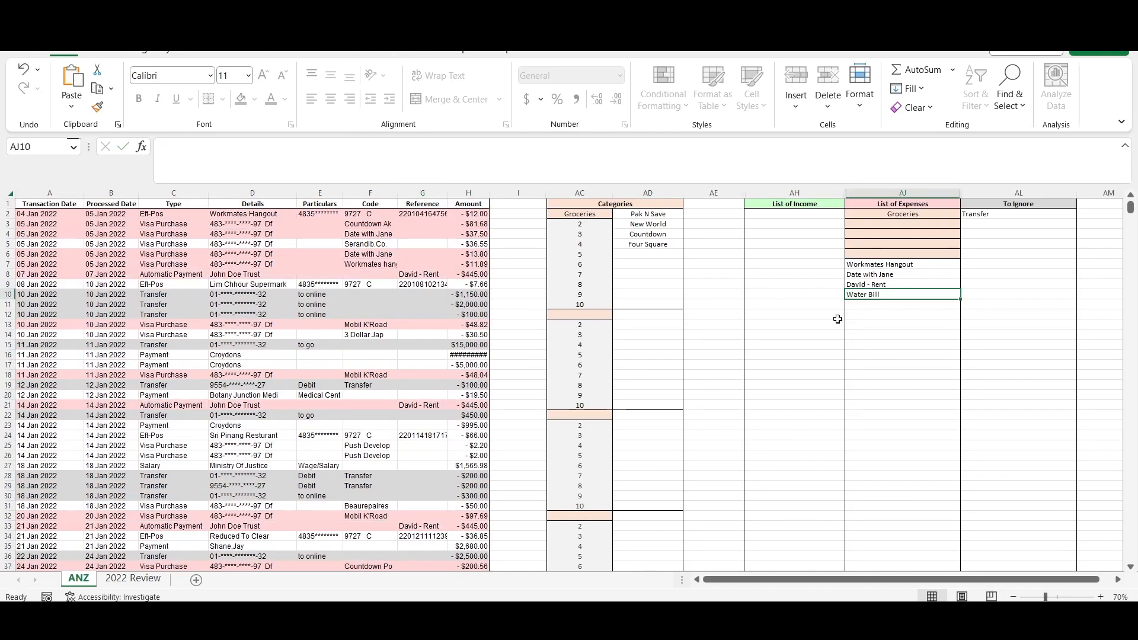
# - Copy Serandib.Co. from F5 into AJ11 and Lim Chhour Supermark from D9 into AJ12 of the List of Expenses
pyautogui.click(368, 244)
pyautogui.hotkey('ctrl', 'c')
pyautogui.click(877, 304)
pyautogui.hotkey('ctrl', 'v')
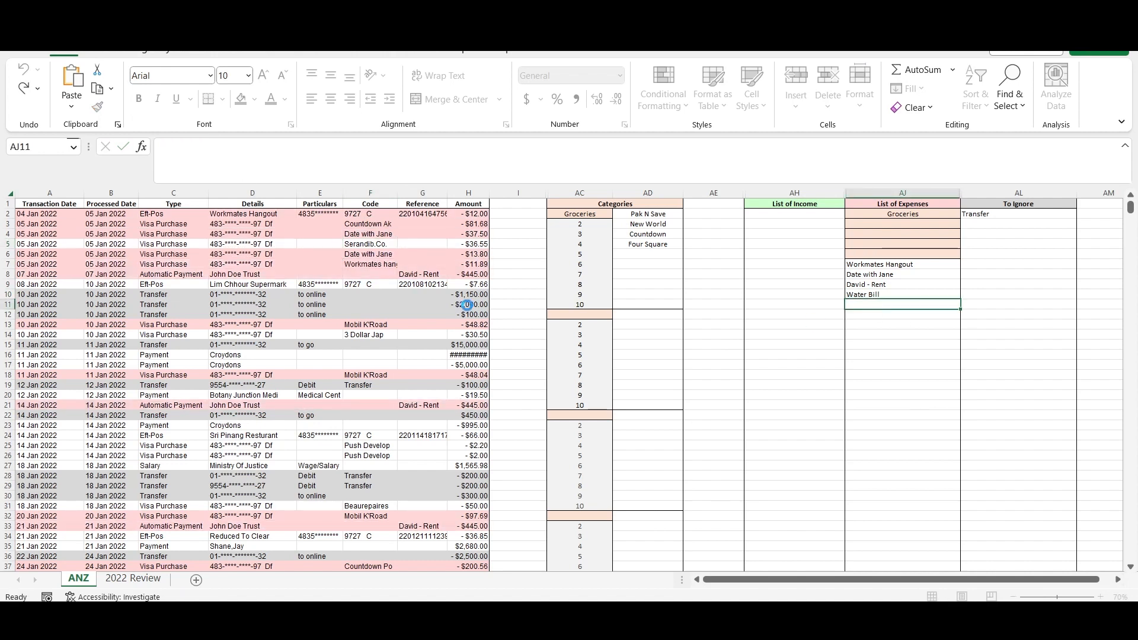
pyautogui.click(271, 284)
pyautogui.moveTo(261, 147); pyautogui.dragTo(161, 147)
pyautogui.hotkey('ctrl', 'c')
pyautogui.click(867, 315)
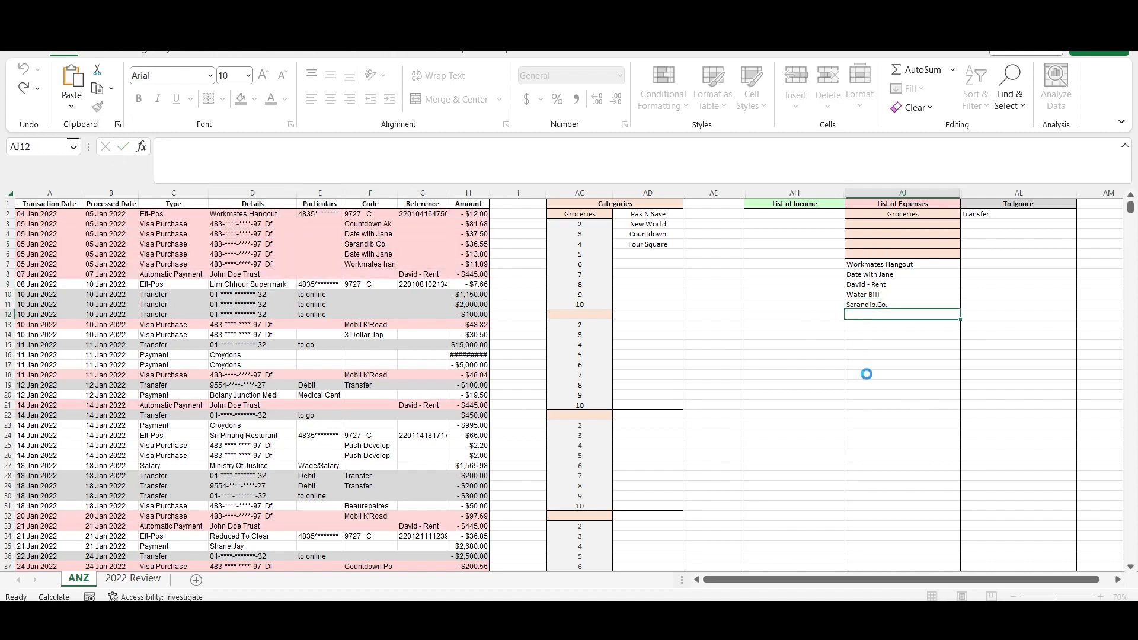
pyautogui.hotkey('ctrl', 'v')
# - Copy 3 Dollar Jap from F14 into AJ13 of the List of Expenses
pyautogui.click(364, 334)
pyautogui.hotkey('ctrl', 'c')
pyautogui.click(868, 325)
pyautogui.hotkey('ctrl', 'v')
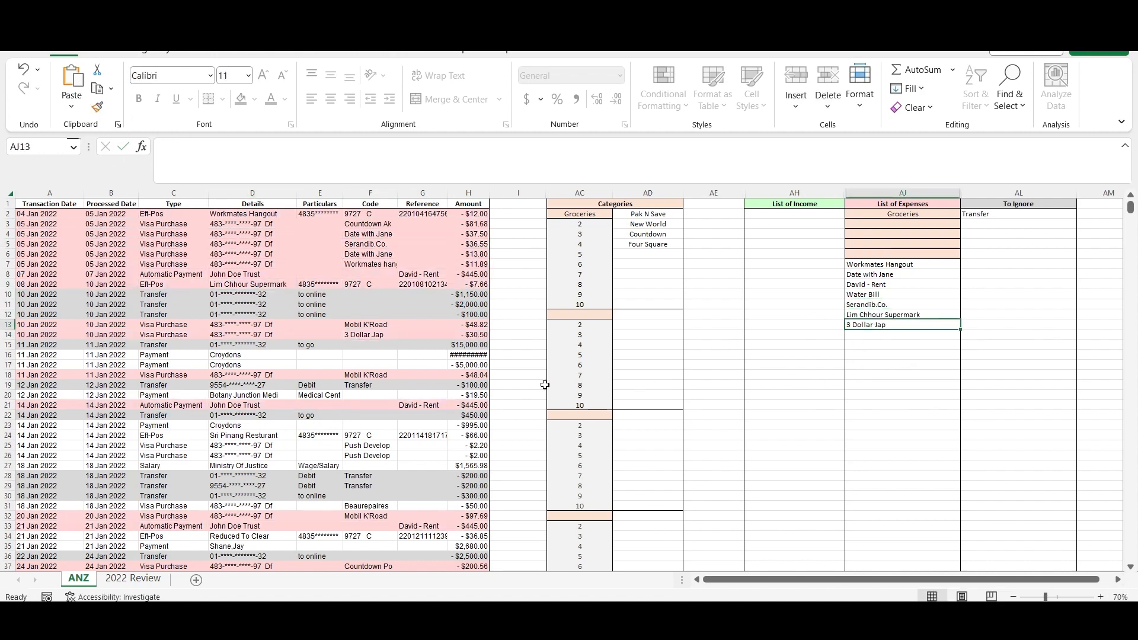
# - Replace the Croydons entries in D16, D17 and D23 with "New Car XYZ123"
pyautogui.click(239, 356)
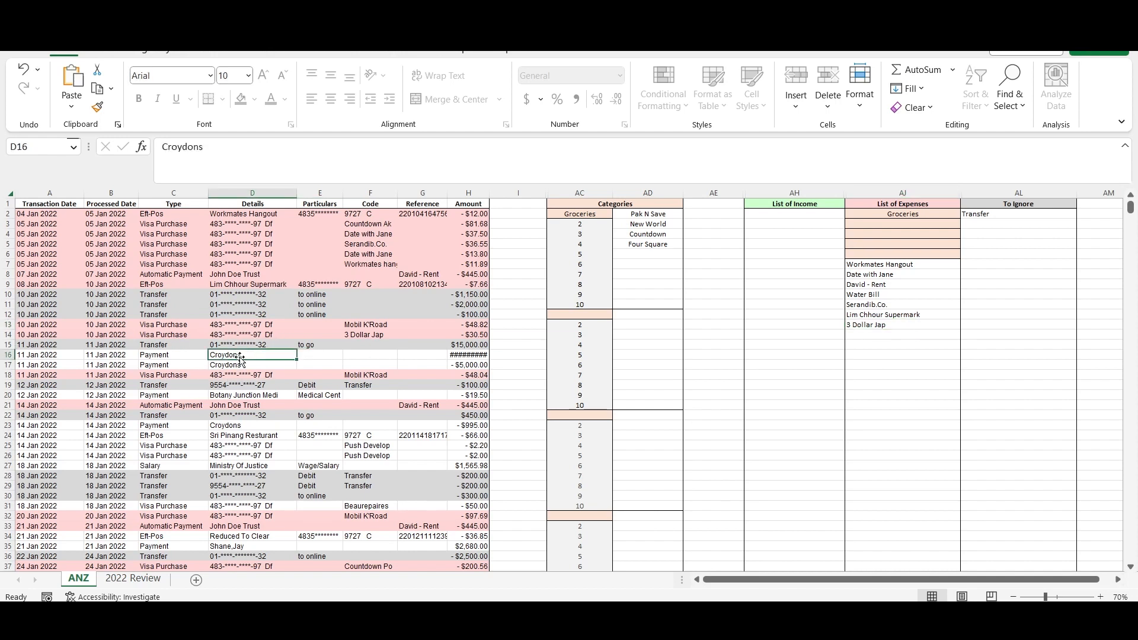
pyautogui.write('New')
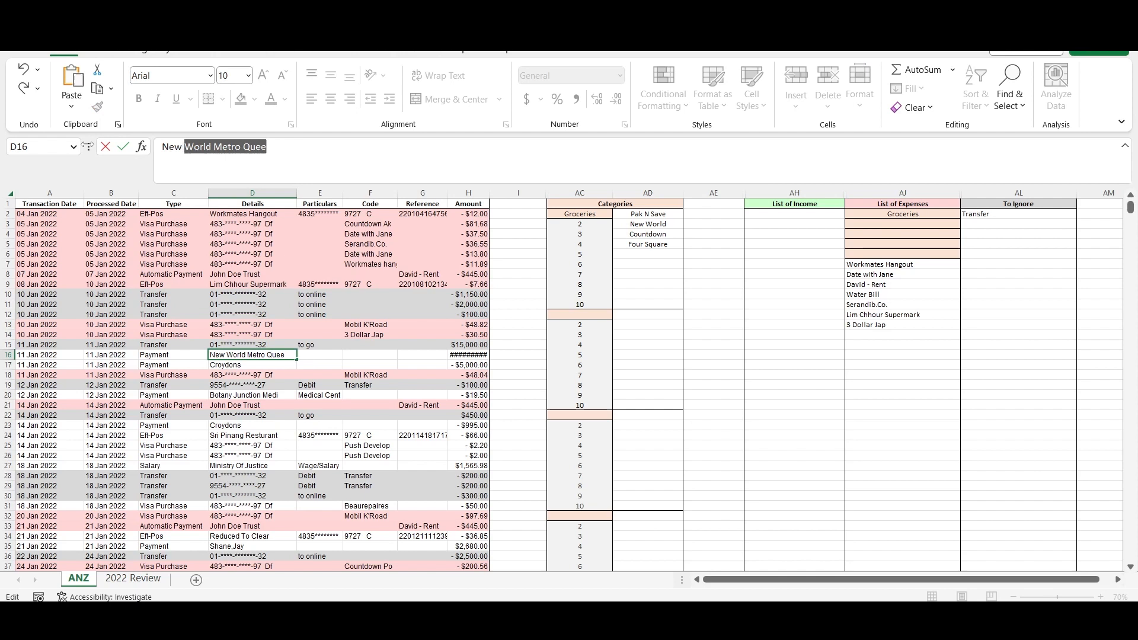
pyautogui.write(' C')
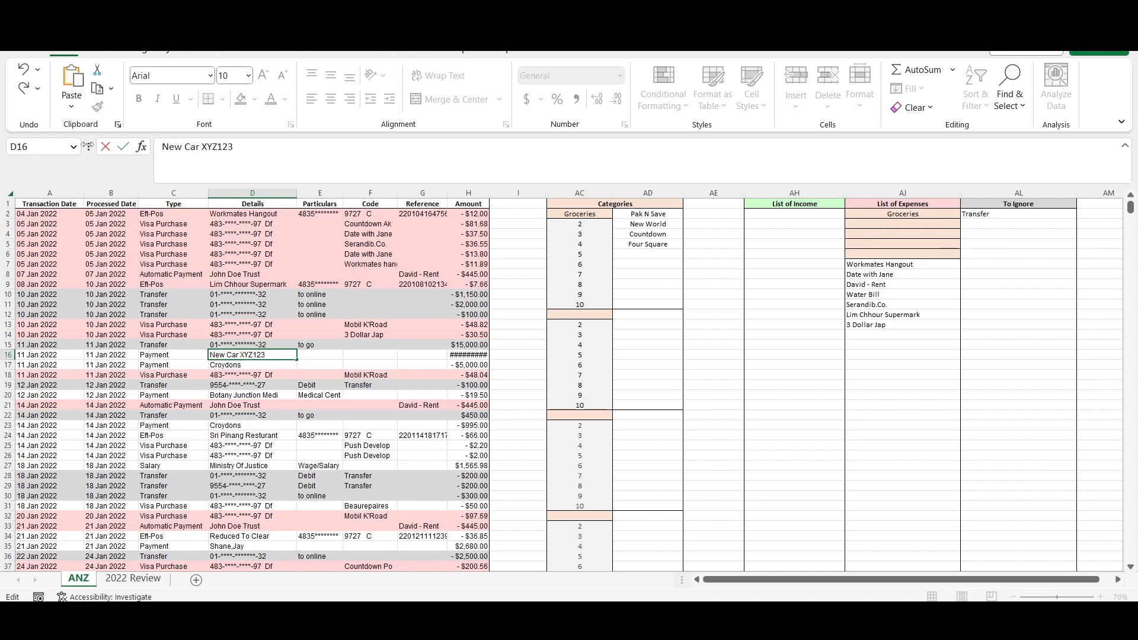
pyautogui.write('ar XYZ123')
pyautogui.press('Return')
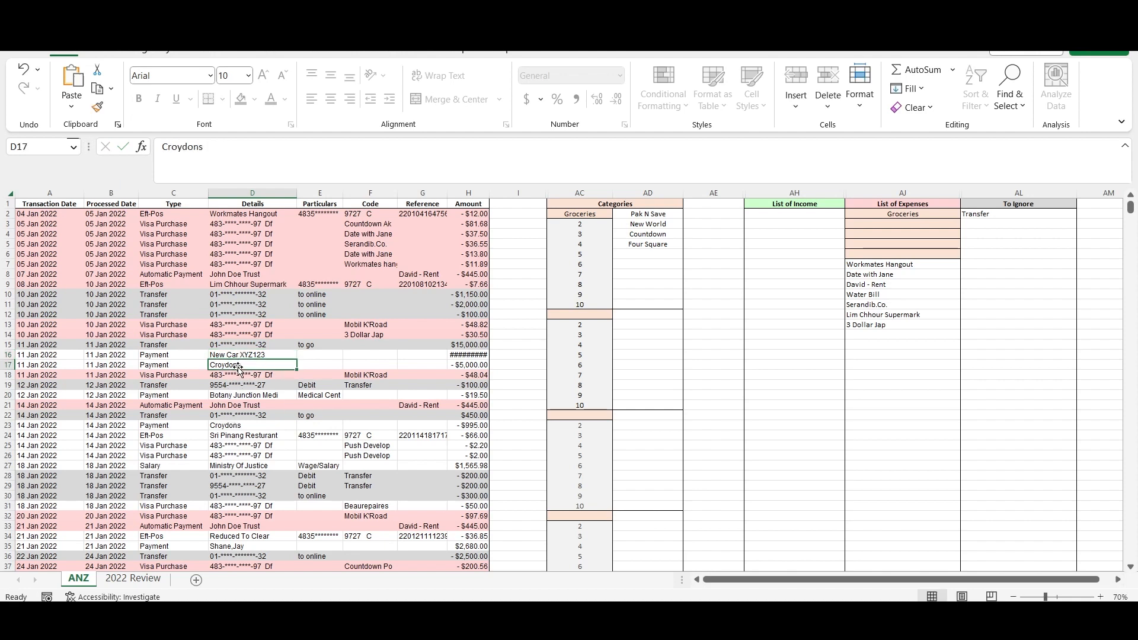
pyautogui.write('New Car XYZ123')
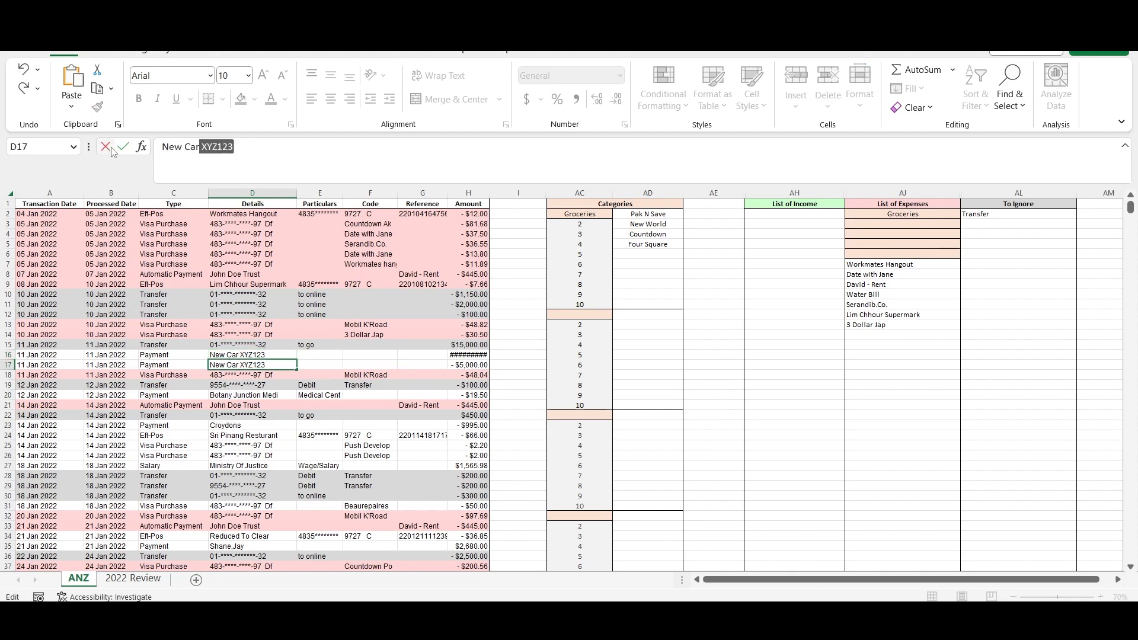
pyautogui.click(228, 425)
pyautogui.write('New Car XYZ123')
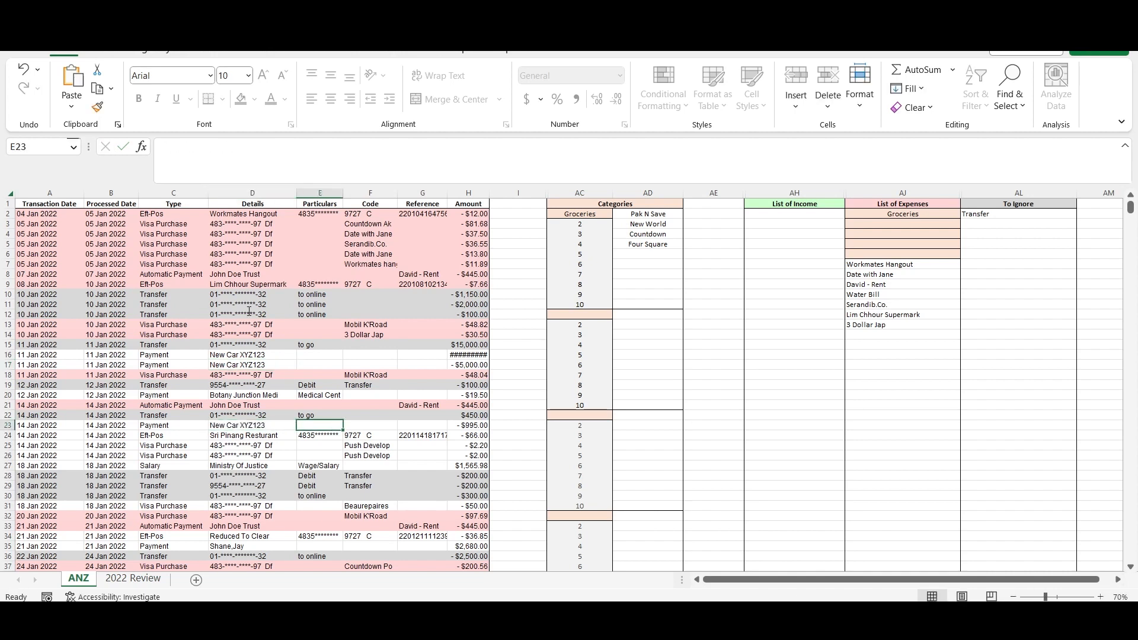
# - Copy New Car XYZ123 from the transaction details into AJ14 of the List of Expenses
pyautogui.tripleClick(249, 147)
pyautogui.hotkey('ctrl', 'c')
pyautogui.click(876, 336)
pyautogui.hotkey('ctrl', 'v')
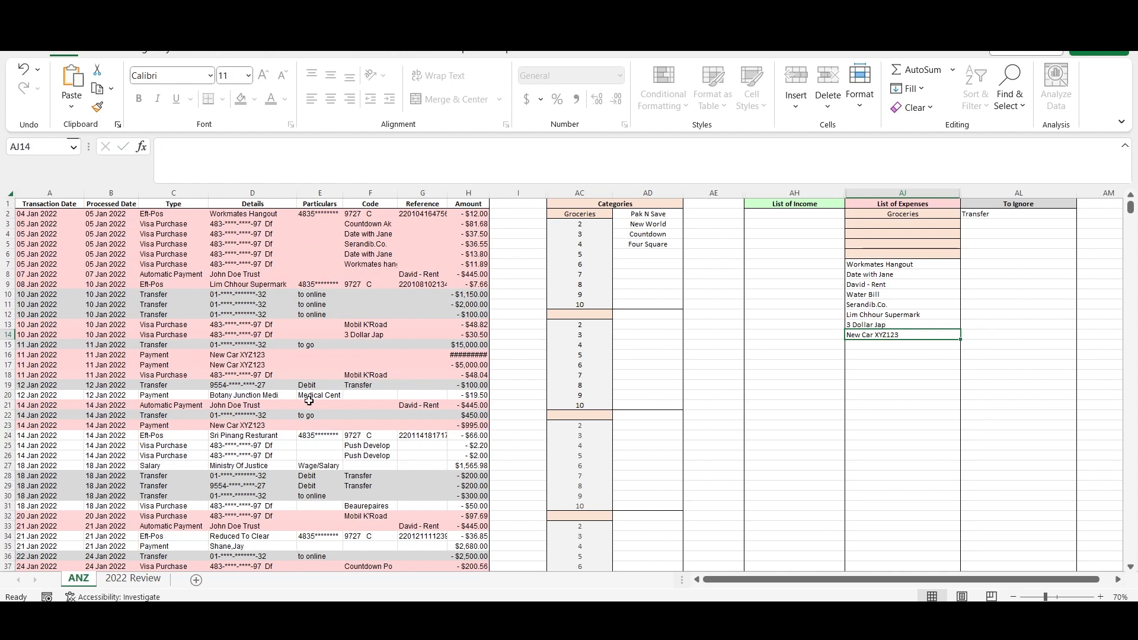
# - Replace the Botany Junction Medi entry in D20 with "Doctor"
pyautogui.click(223, 398)
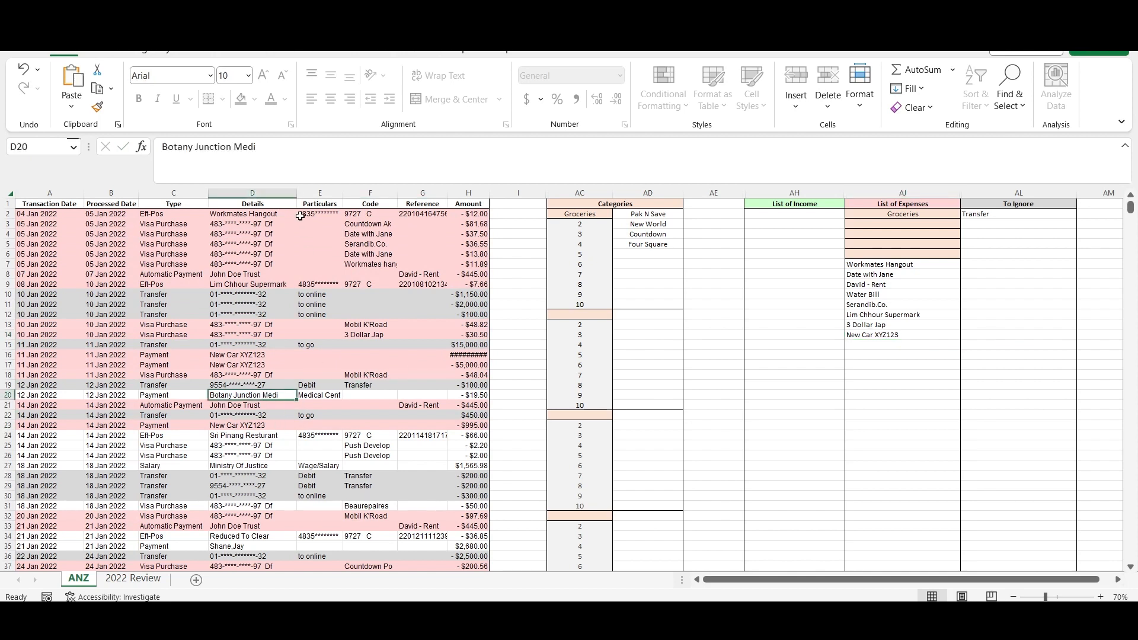
pyautogui.tripleClick(254, 148)
pyautogui.write('Doc')
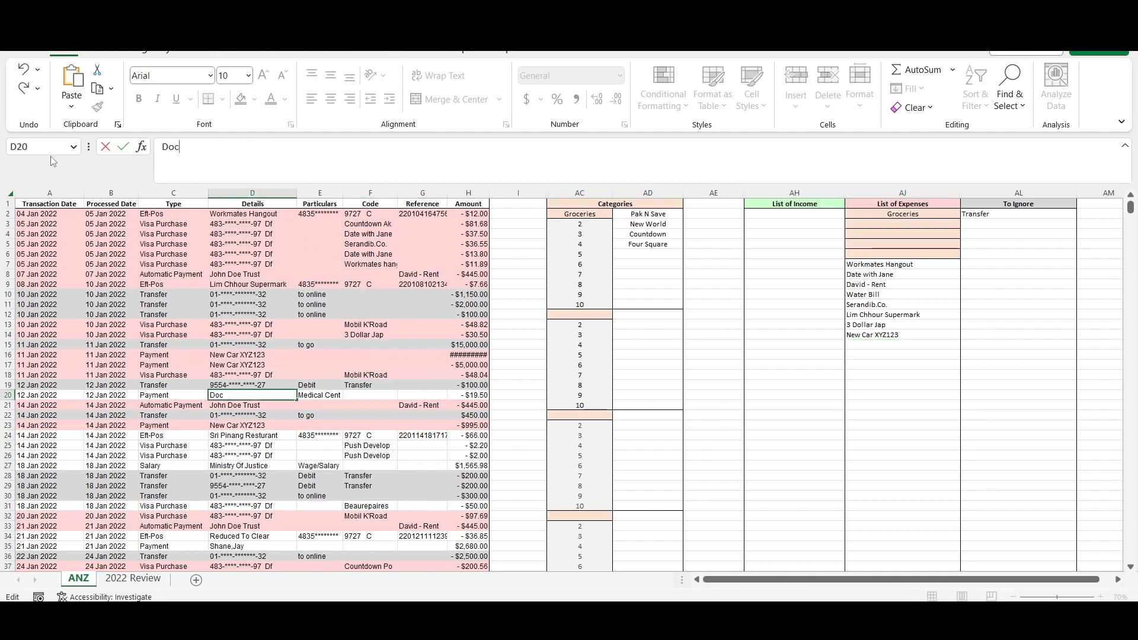
pyautogui.write('tor')
pyautogui.press('Return')
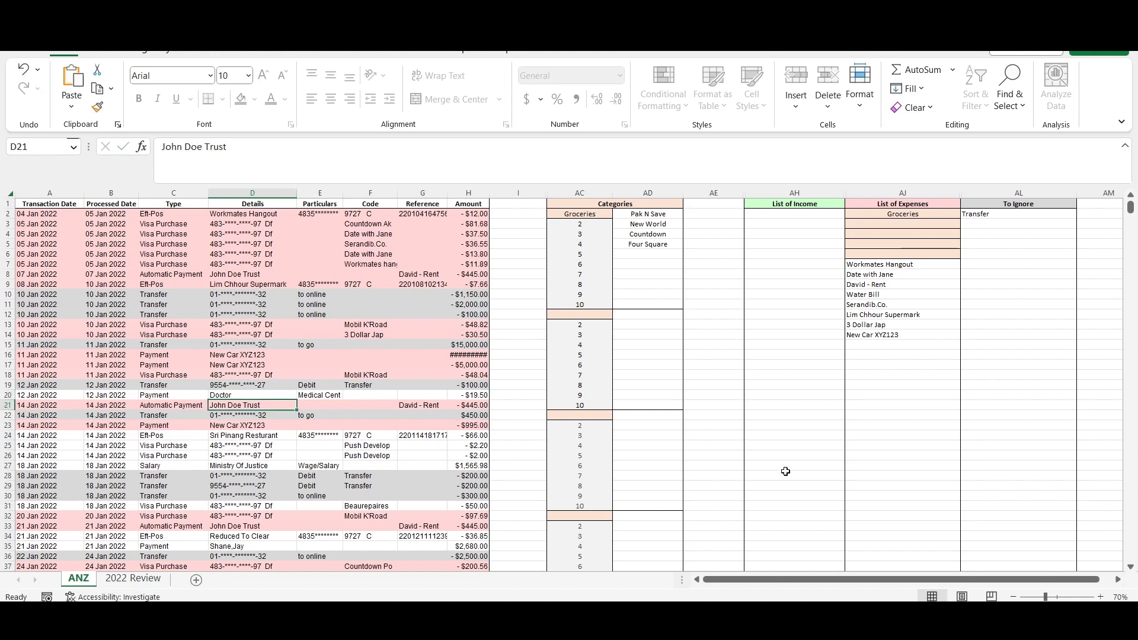
# - Enter "Doctor" in AJ15 of the List of Expenses
pyautogui.click(872, 346)
pyautogui.write('Doc')
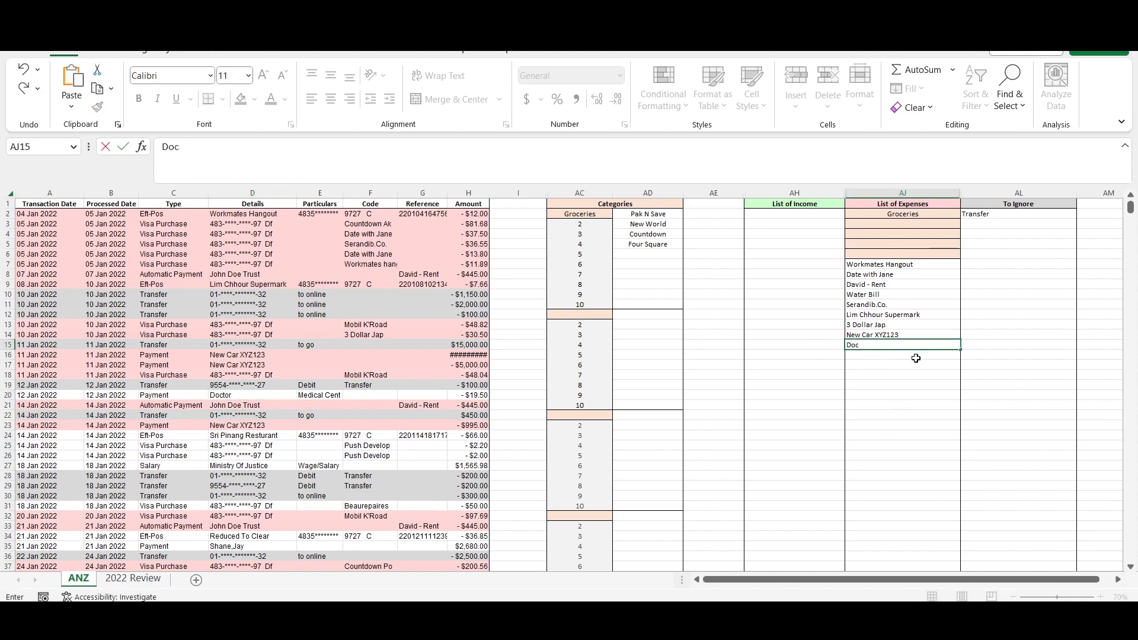
pyautogui.write('tor')
# - Copy Ministry Of Justice from D27 into AH2 of the List of Income
pyautogui.click(264, 466)
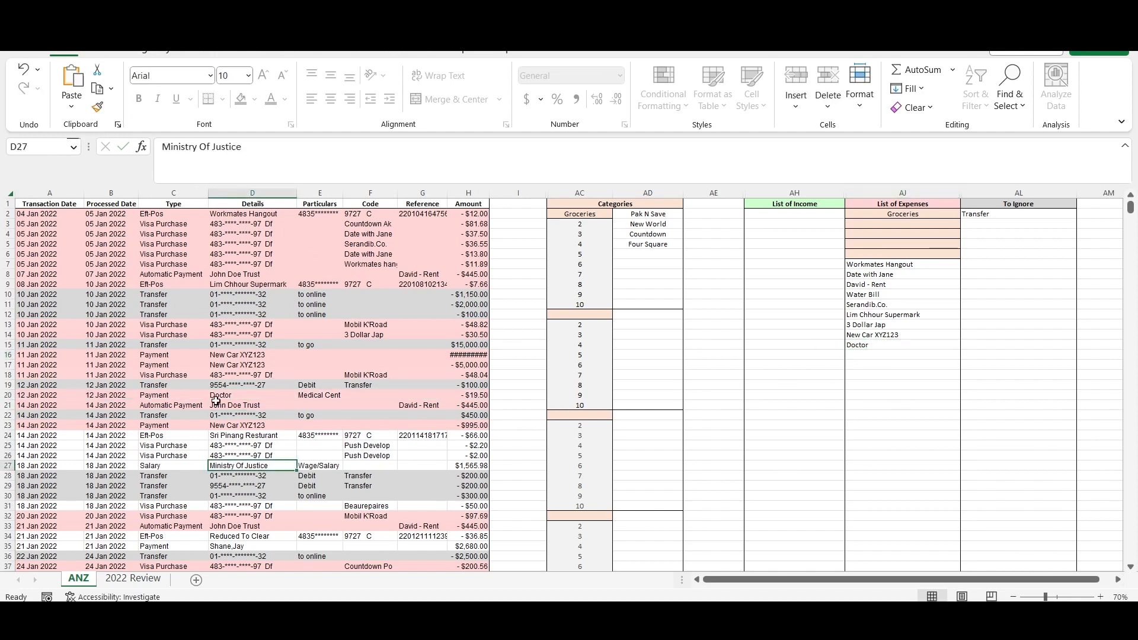
pyautogui.moveTo(244, 147); pyautogui.dragTo(150, 162)
pyautogui.hotkey('ctrl', 'c')
pyautogui.click(794, 214)
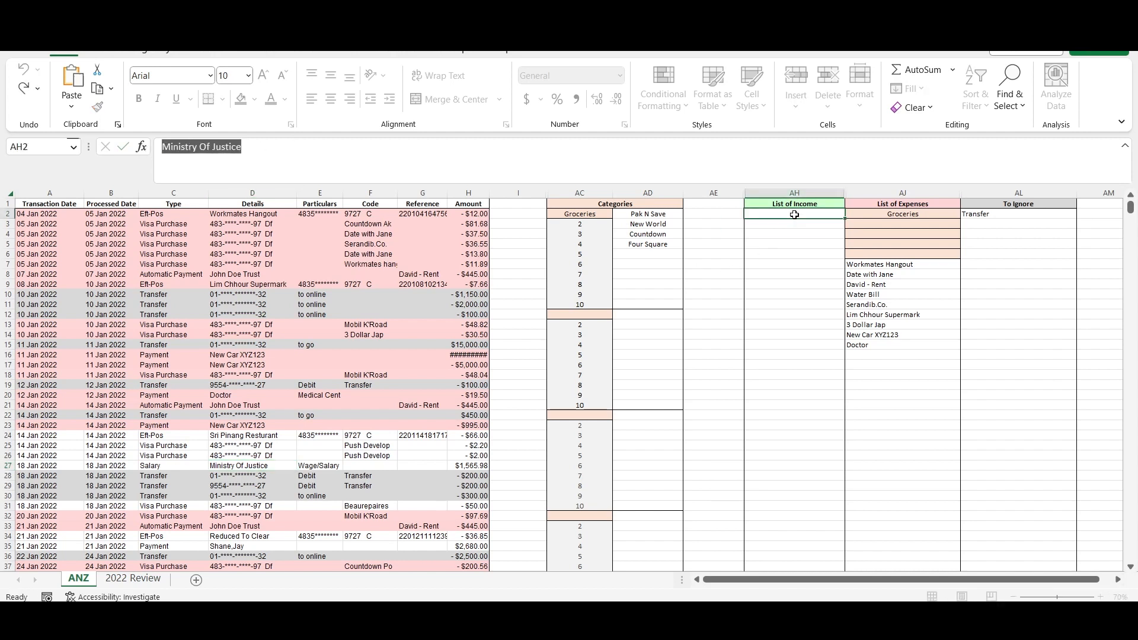
pyautogui.hotkey('ctrl', 'v')
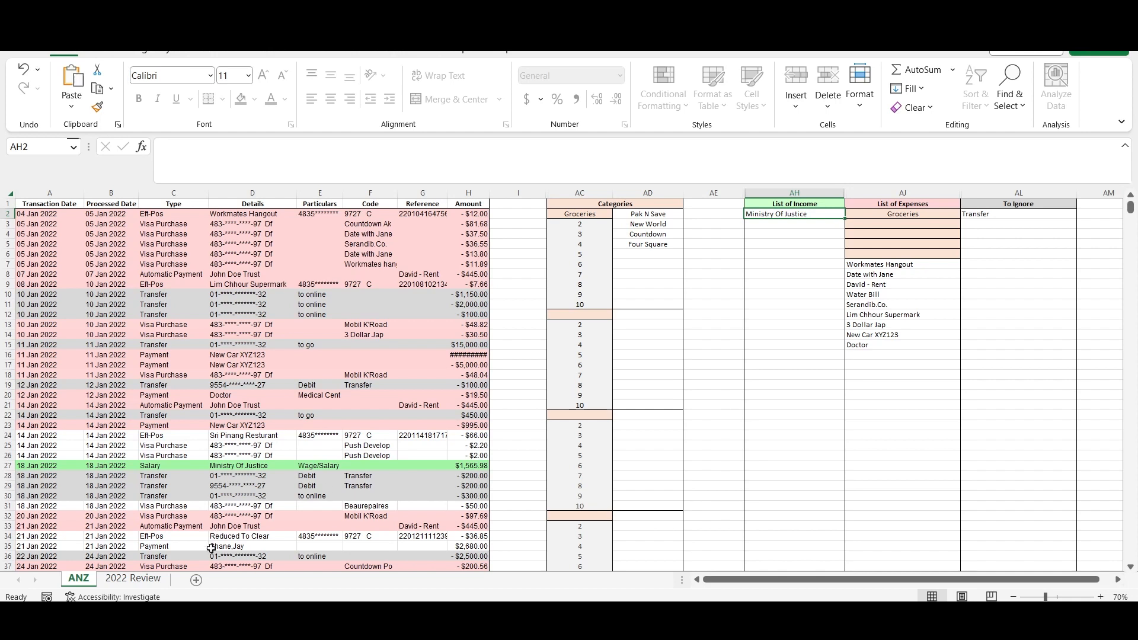
# - Replace the payer's name in D35 with "Sold old car ABC123"
pyautogui.click(240, 548)
pyautogui.tripleClick(246, 154)
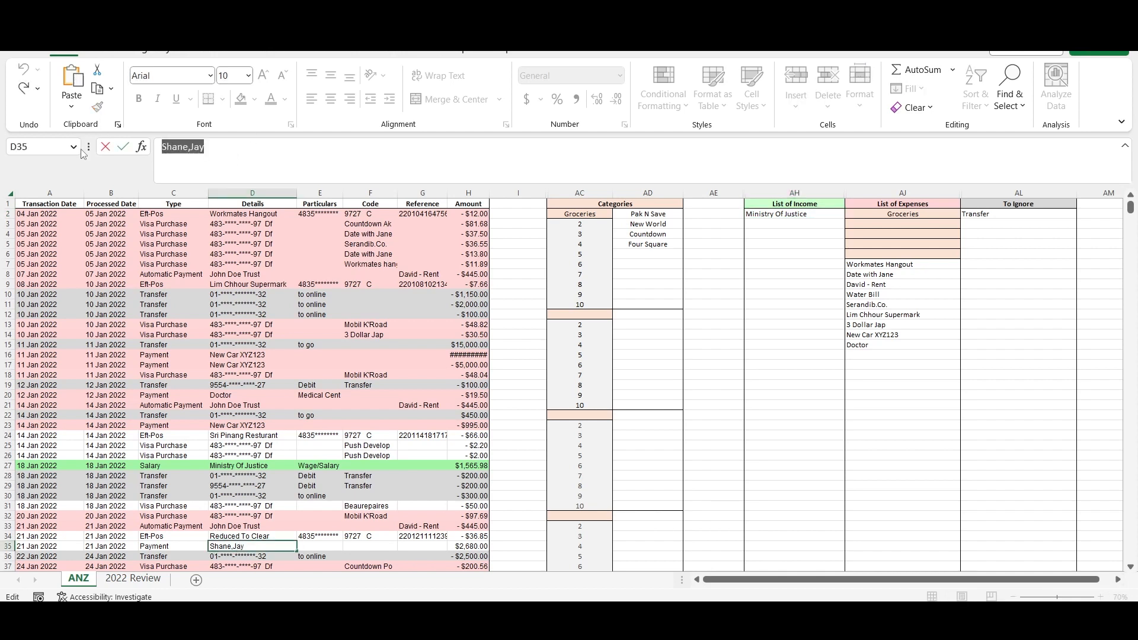
pyautogui.write('Sold old c')
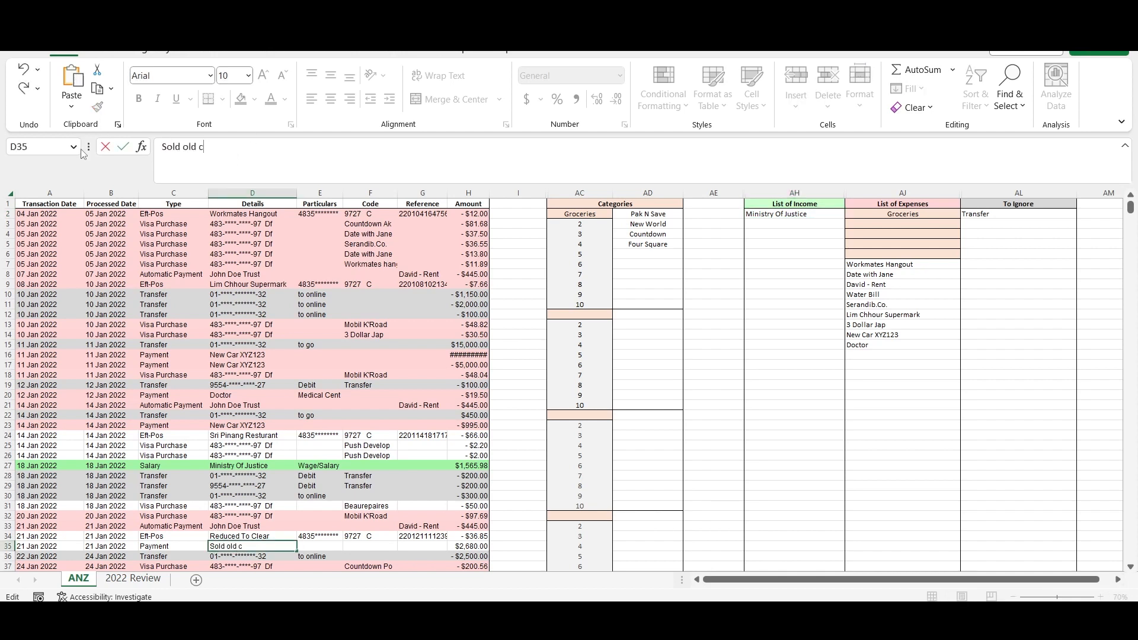
pyautogui.write('ar ABC123')
# - Copy Sold old car ABC123 from D35 into AH3 of the List of Income
pyautogui.hotkey('shift', 'Home')
pyautogui.hotkey('ctrl', 'c')
pyautogui.click(794, 224)
pyautogui.hotkey('ctrl', 'v')
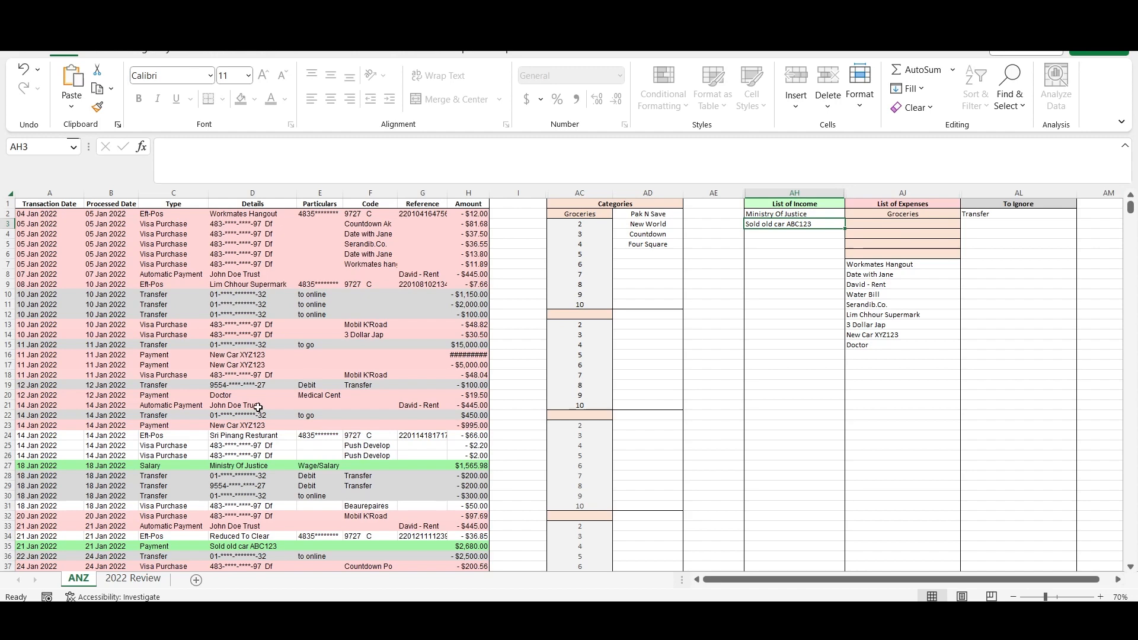
# - Switch to the 2022 Review sheet and look through the monthly income and expense summaries
pyautogui.click(126, 580)
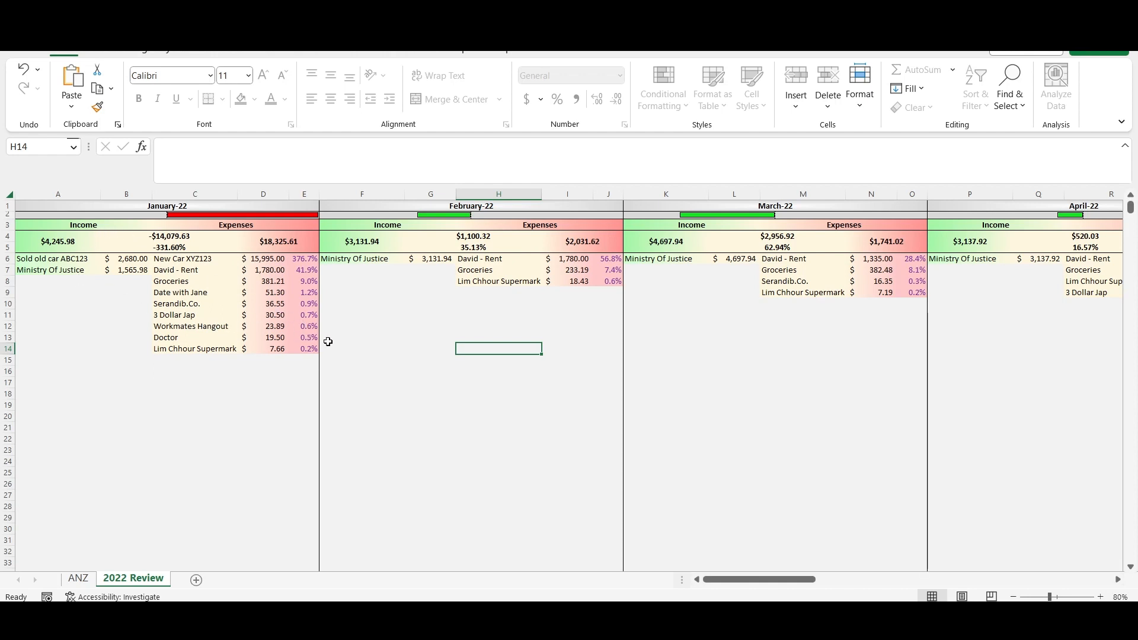
pyautogui.moveTo(750, 579); pyautogui.dragTo(1089, 508)
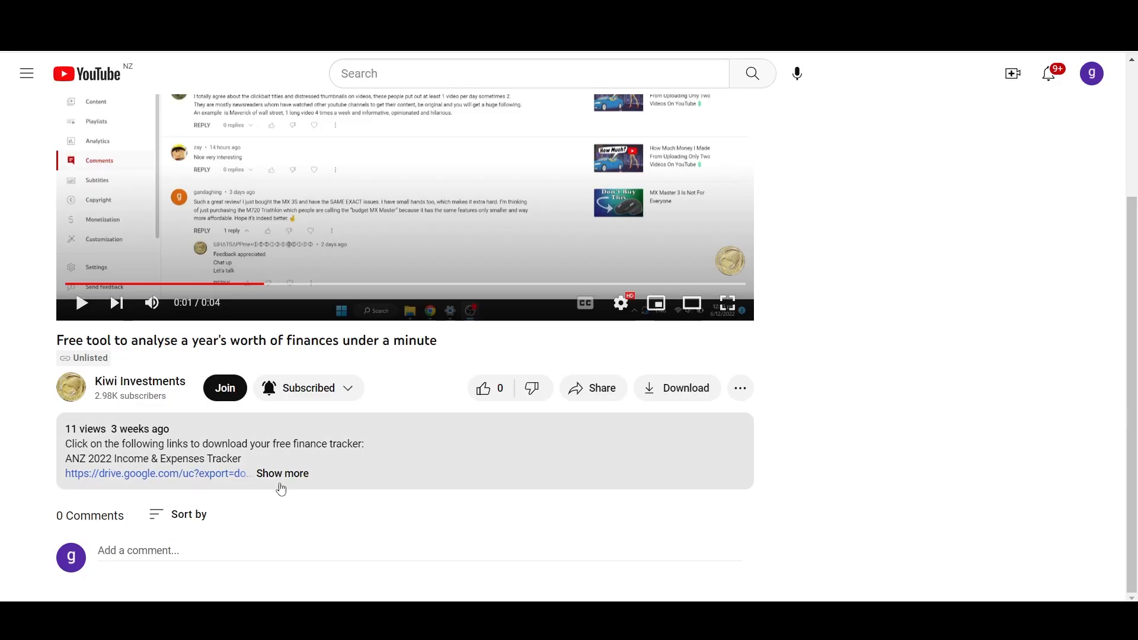
# - On the YouTube video page, expand the full description and read through the finance tracker download links
pyautogui.click(278, 474)
pyautogui.scroll(-3, 285, 487)
pyautogui.scroll(-2, 350, 476)
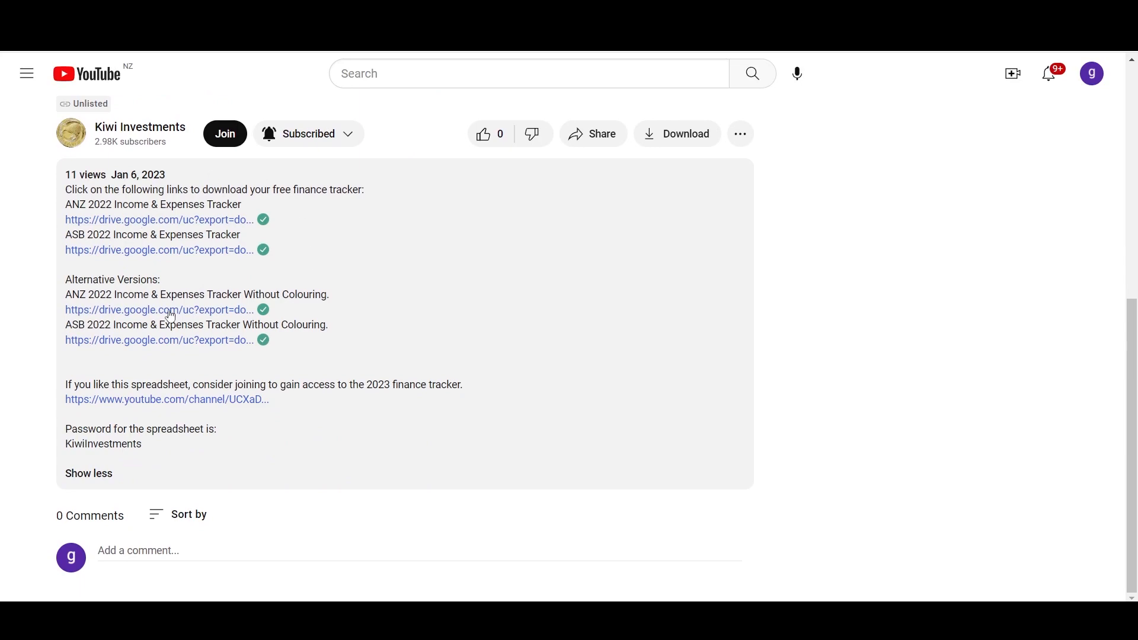
pyautogui.scroll(1, 468, 389)
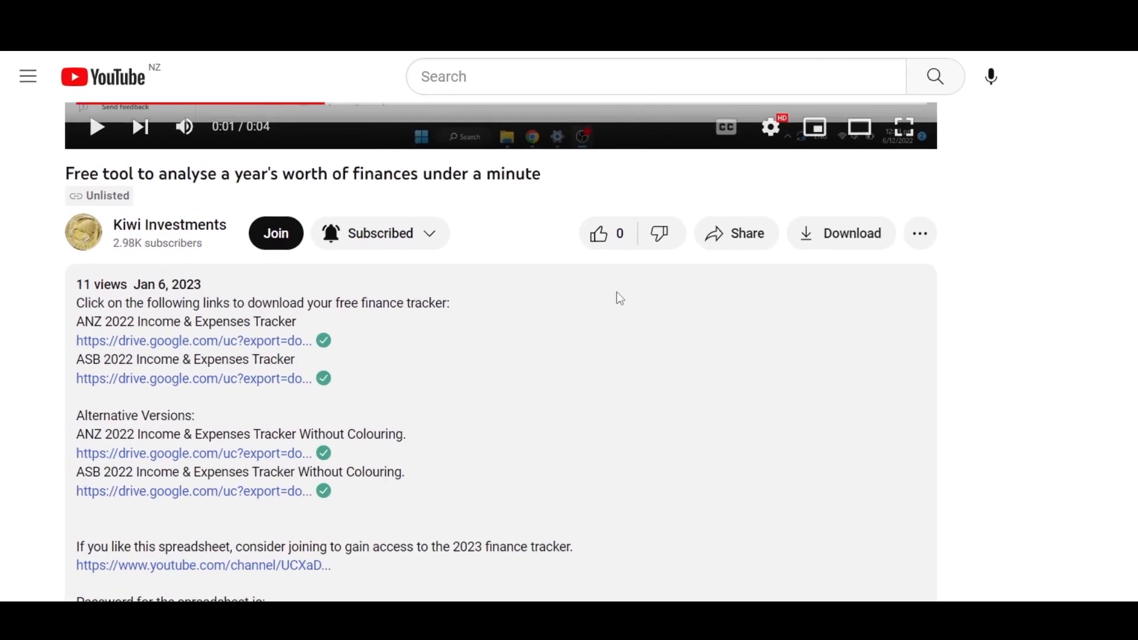
# - Like the video "Free tool to analyse a year's worth of finances under a minute"
pyautogui.click(485, 200)
pyautogui.click(603, 243)
pyautogui.click(604, 243)
pyautogui.click(604, 243)
pyautogui.click(604, 243)
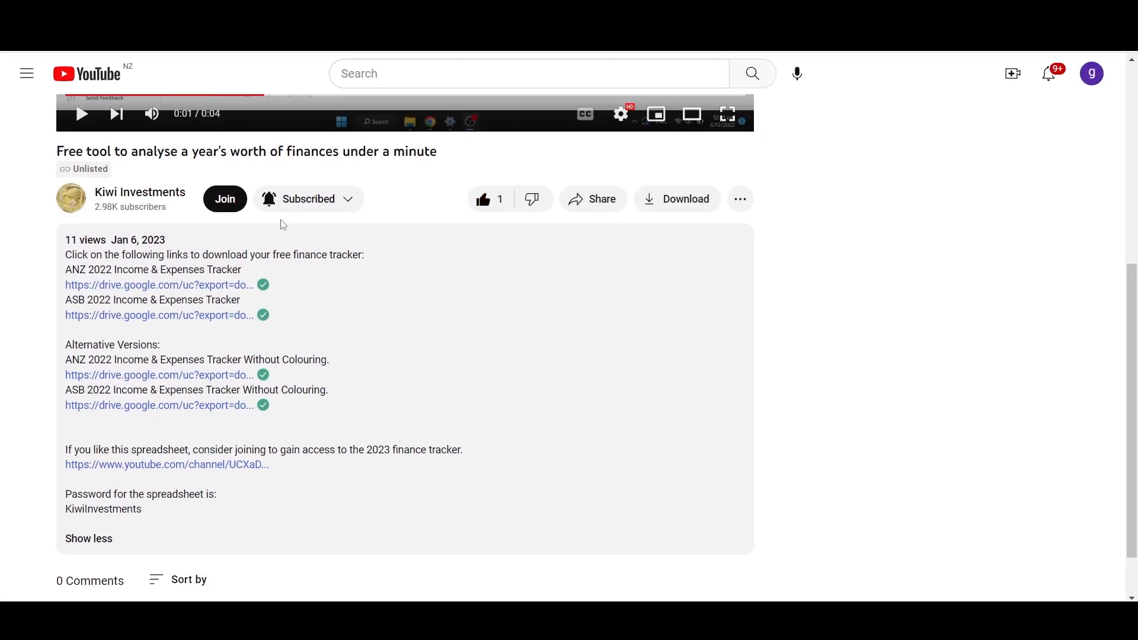
# - Open the purchase form for the Kiwi Investor channel membership at NZ$7.99 per month and select the card number field
pyautogui.click(222, 206)
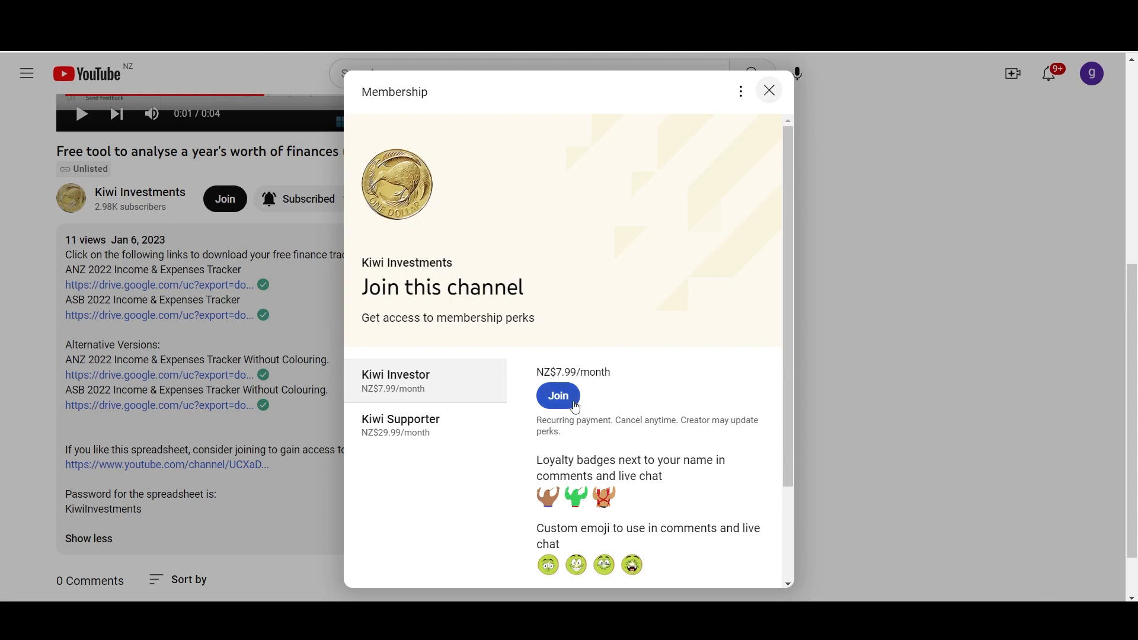
pyautogui.click(574, 401)
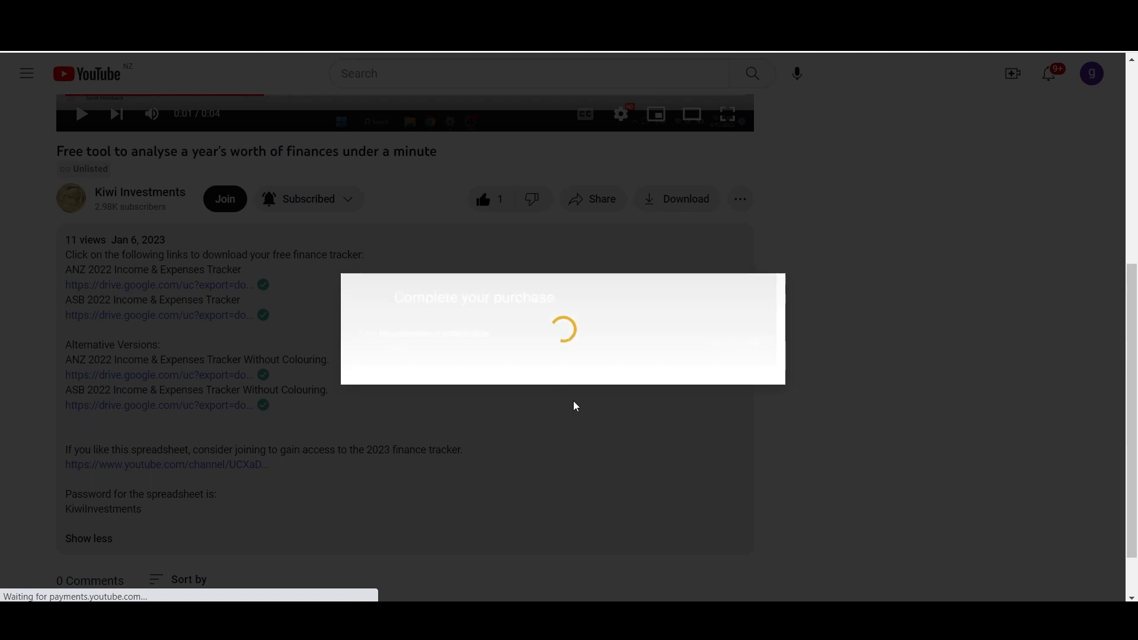
pyautogui.click(378, 354)
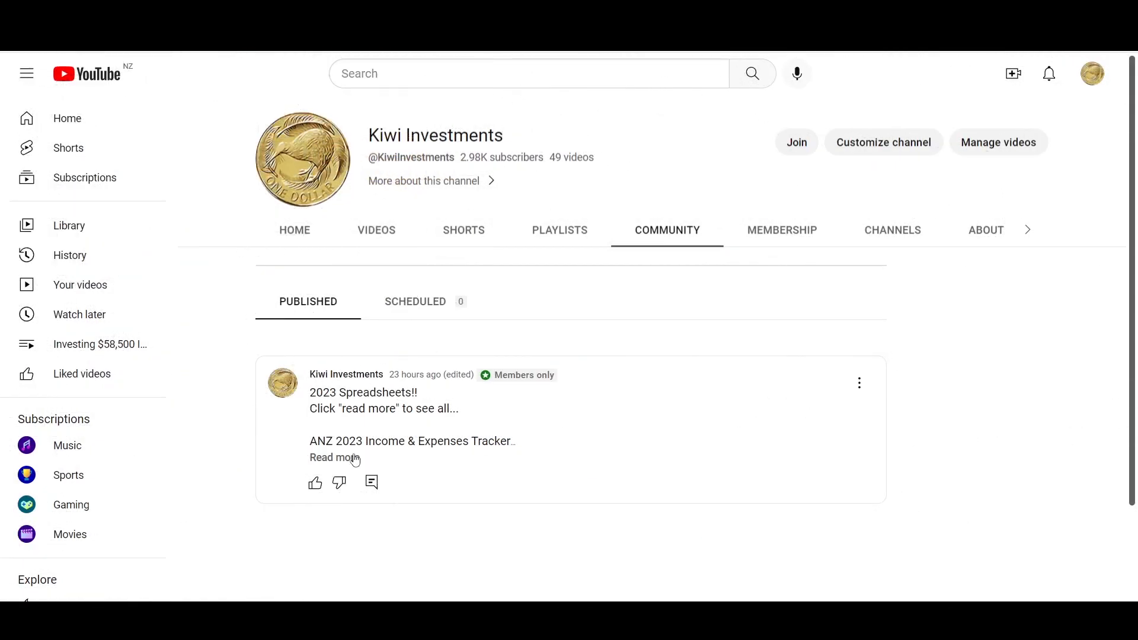
# - Examine the ANZ 2023 Income & Expenses Tracker link and the other spreadsheets in the members-only community post
pyautogui.click(355, 458)
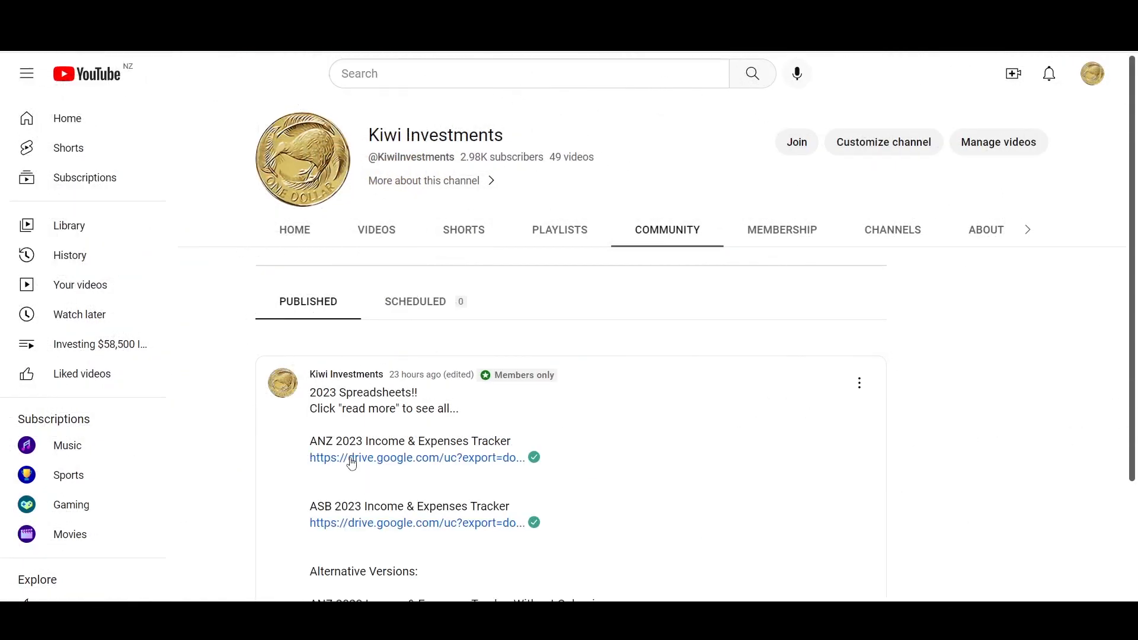
pyautogui.scroll(-2, 687, 450)
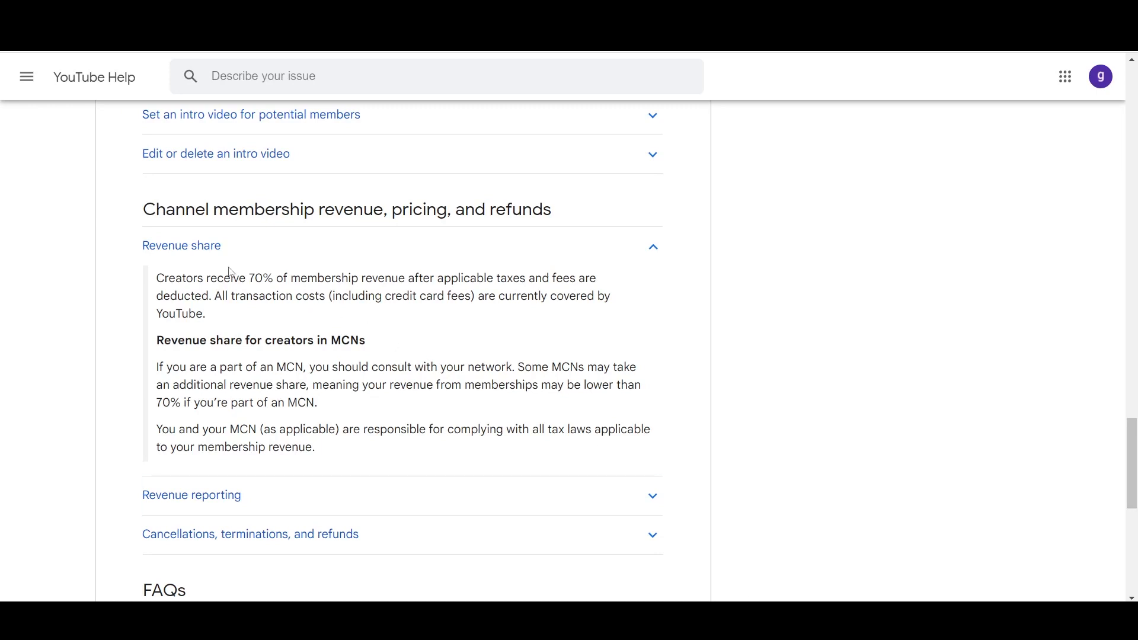
# - Highlight the opening line on creators' share of membership revenue in the YouTube Help article
pyautogui.moveTo(158, 279); pyautogui.dragTo(578, 282)
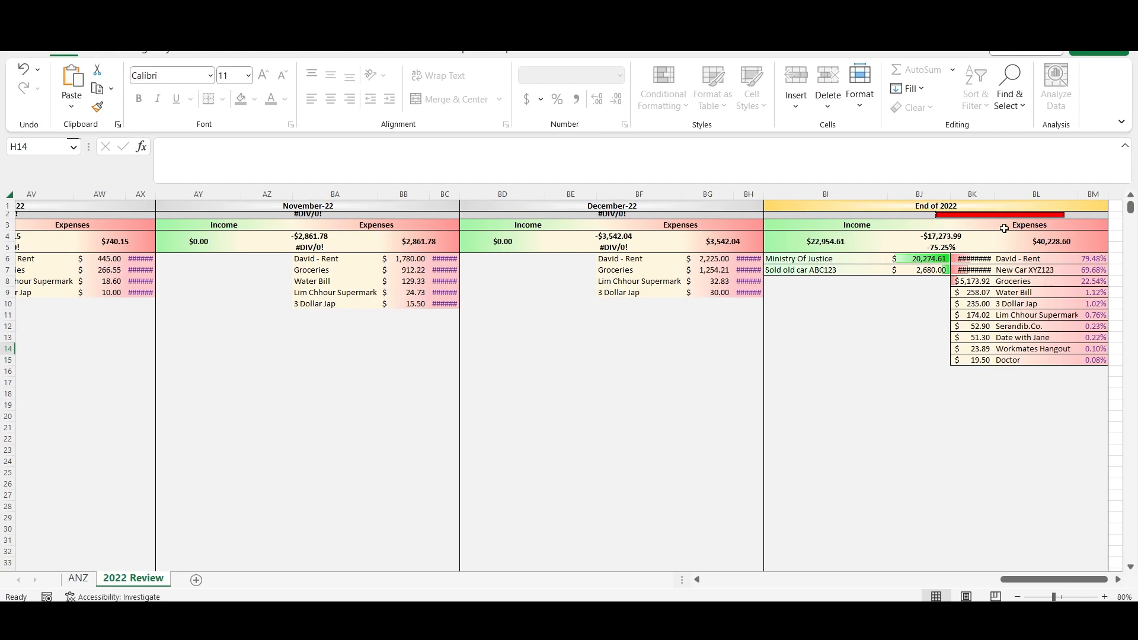
# - Back in the 2022 Review sheet in Excel, widen column BK so the End of 2022 expense amounts fit
pyautogui.moveTo(994, 194); pyautogui.dragTo(1002, 194)
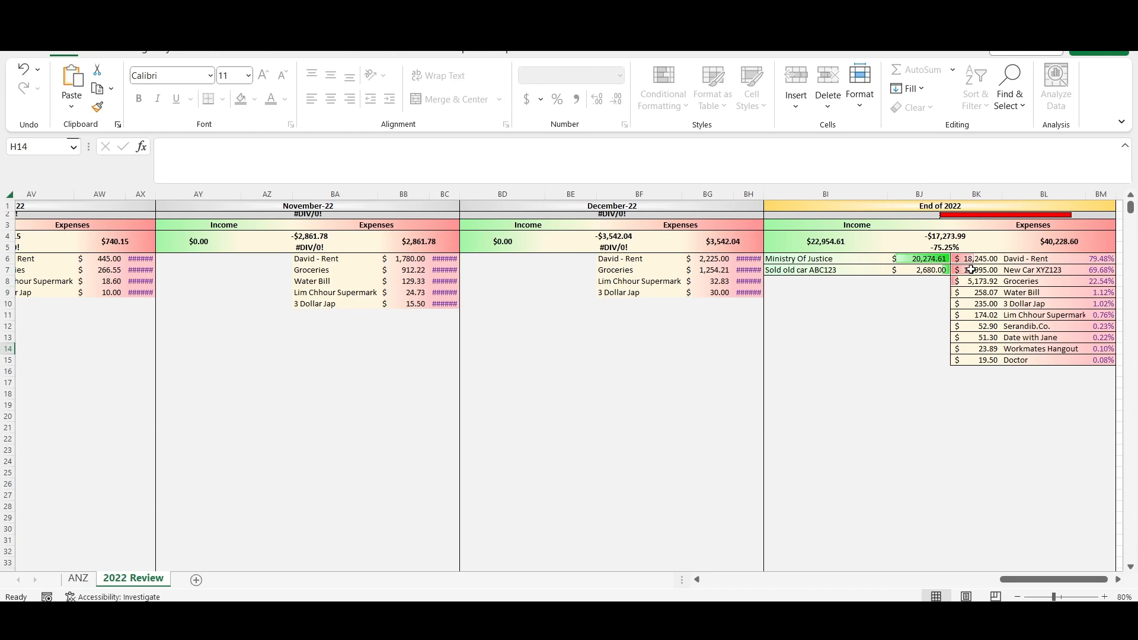